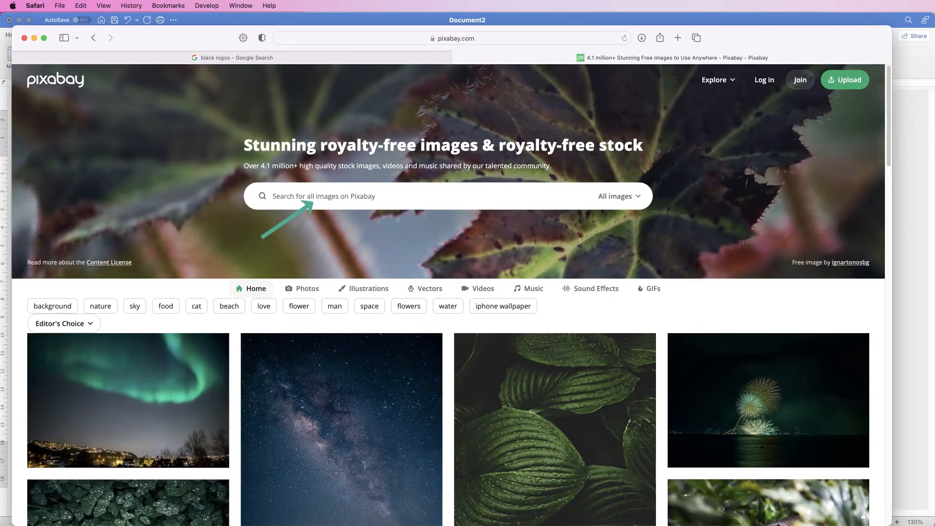
Search Pixabay for "certificate ribbon awards".
{"action": "left_click", "coordinate": [274, 197]}
{"action": "type", "text": "certifi"}
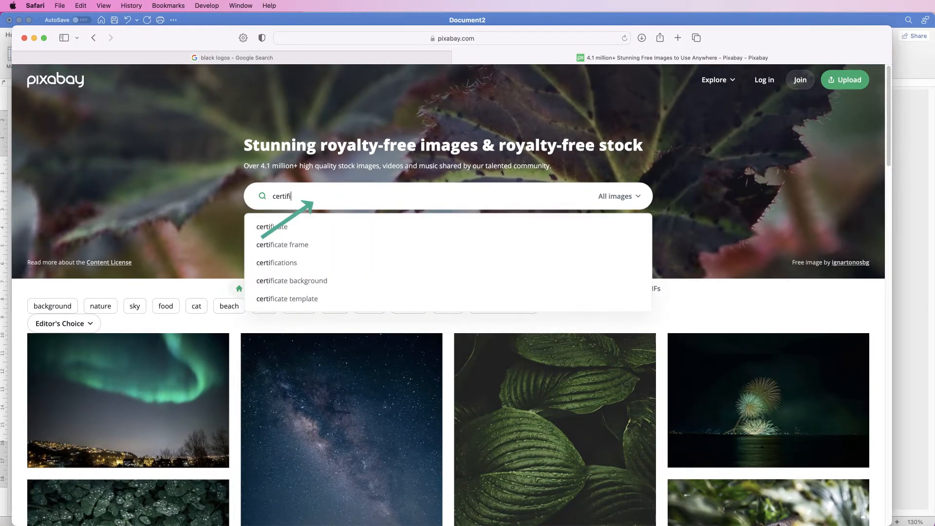
{"action": "type", "text": "cate ribbon aw"}
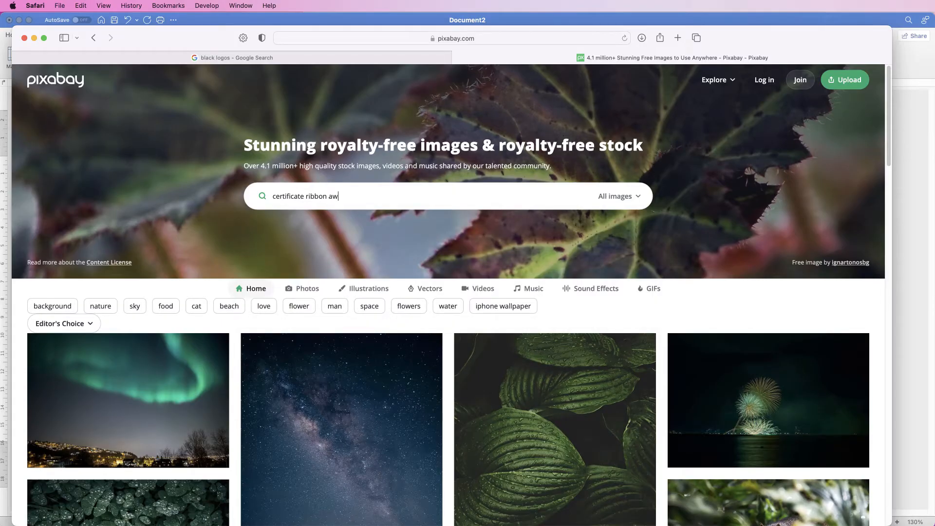
{"action": "type", "text": "ards"}
{"action": "key", "text": "Return"}
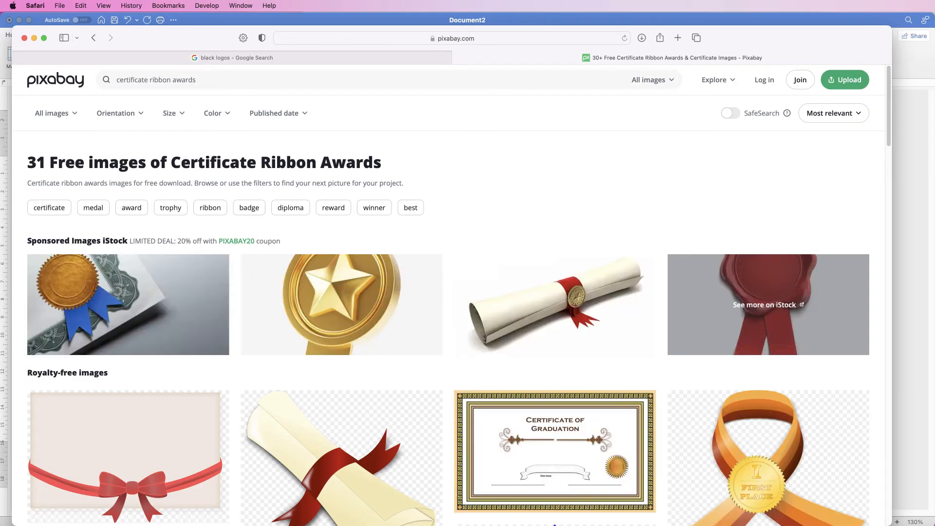
Find the badge ribbon vector with six coloured rosettes and download it as a 1280×1056 PNG.
{"action": "scroll", "coordinate": [768, 304], "scroll_direction": "down", "scroll_amount": 10}
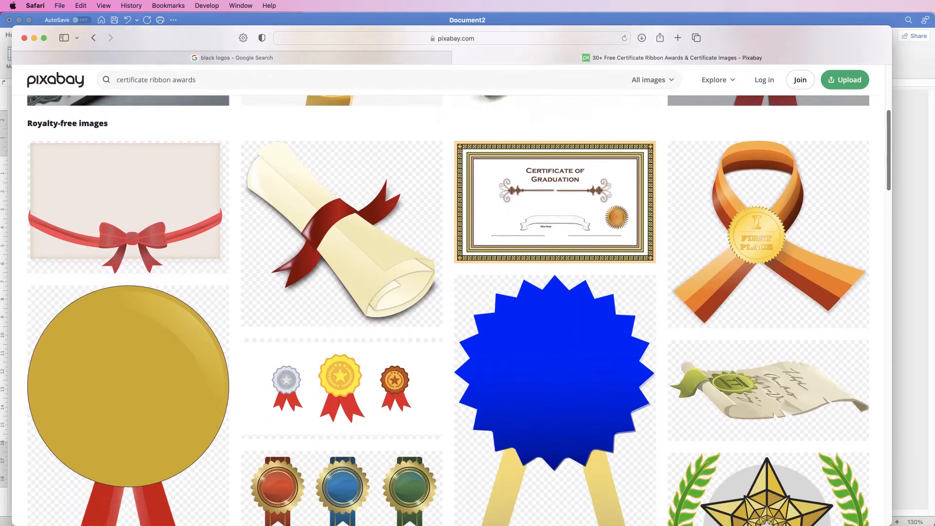
{"action": "scroll", "coordinate": [341, 311], "scroll_direction": "down", "scroll_amount": 2}
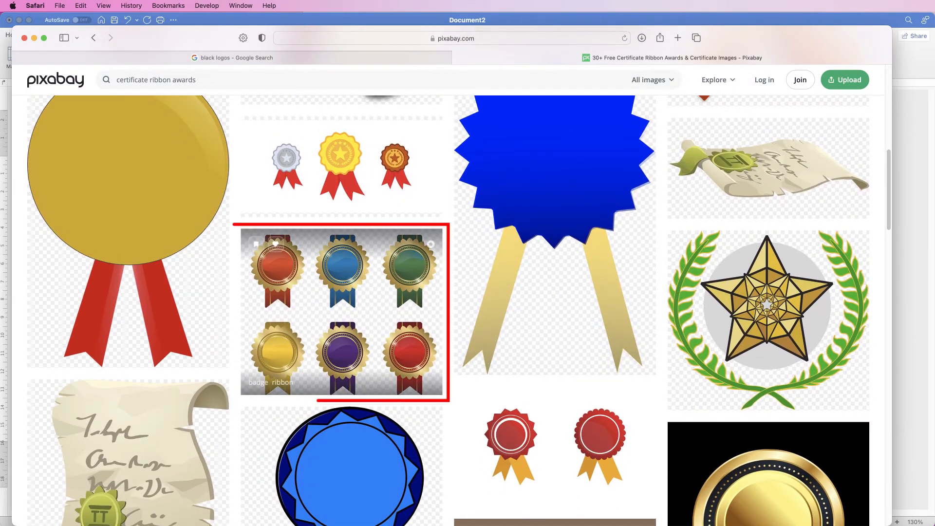
{"action": "left_click", "coordinate": [341, 316]}
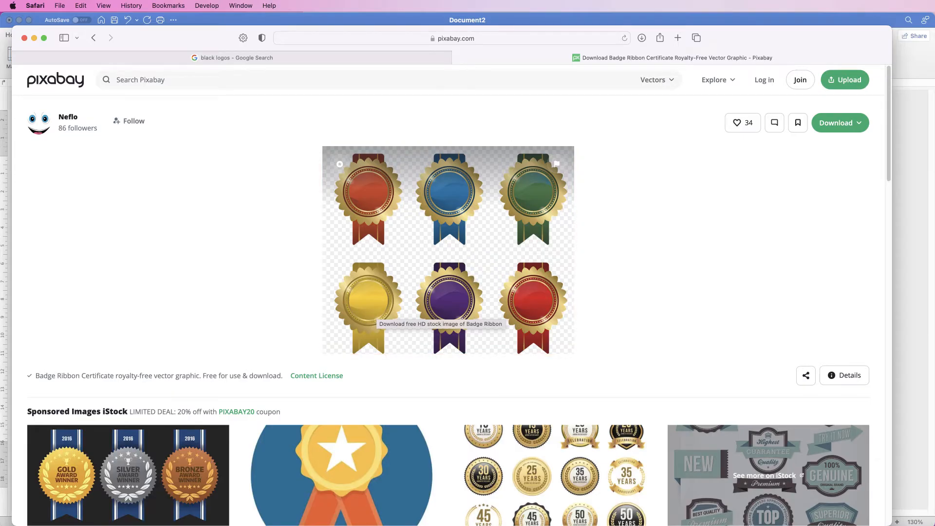
{"action": "left_click", "coordinate": [835, 123]}
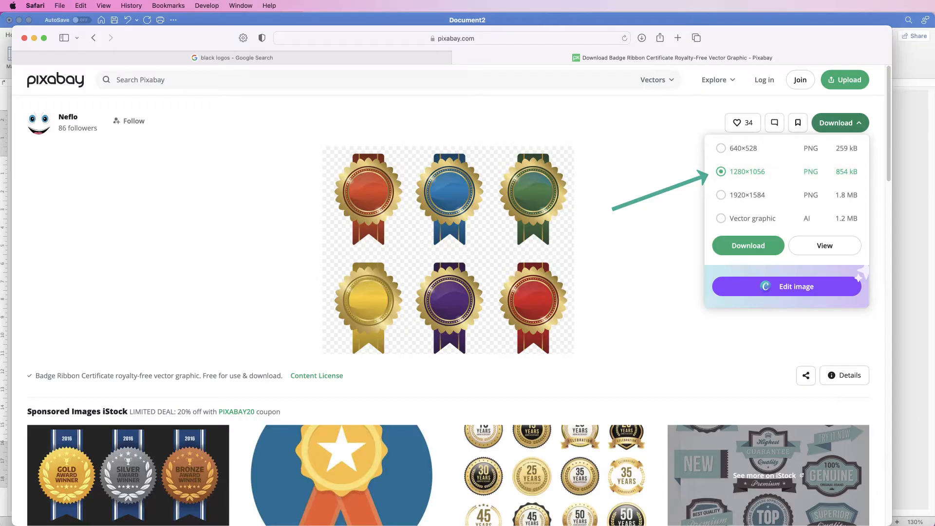
{"action": "left_click", "coordinate": [749, 245]}
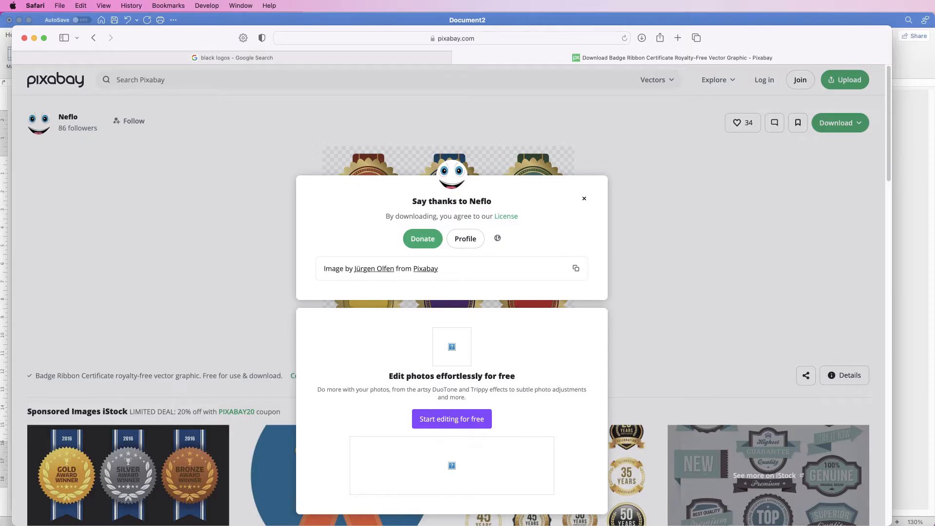
Switch to Word and insert the picture badge-6904040_1280-2.png from the Downloads folder into the blank page.
{"action": "key", "text": "super+Tab"}
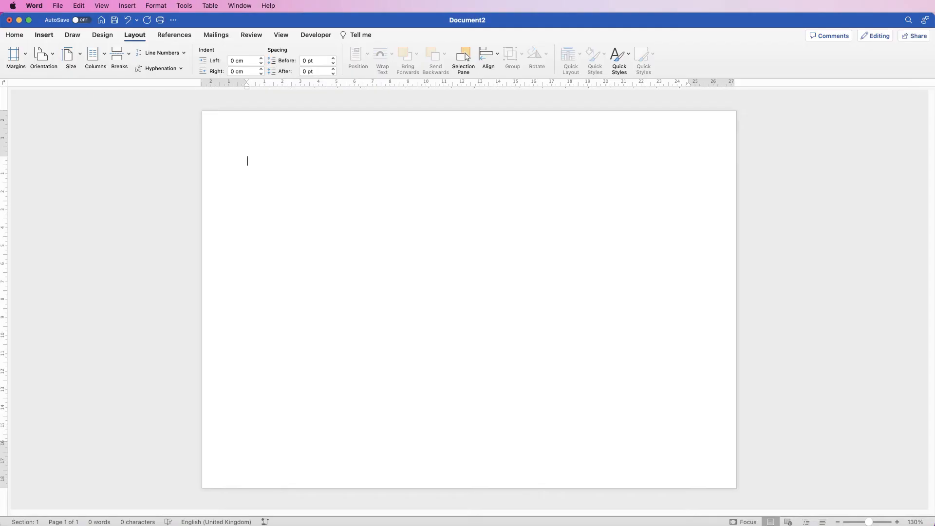
{"action": "left_click", "coordinate": [44, 35]}
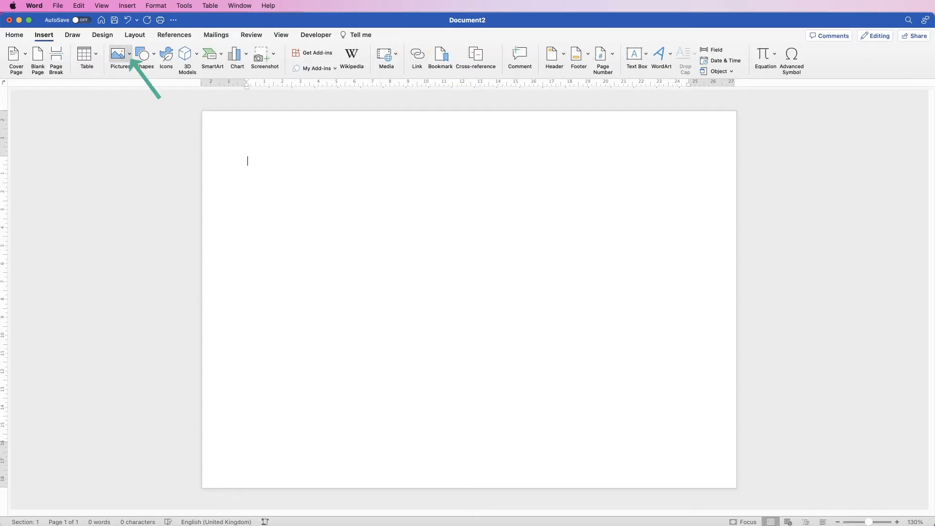
{"action": "left_click", "coordinate": [121, 55]}
{"action": "left_click", "coordinate": [159, 82]}
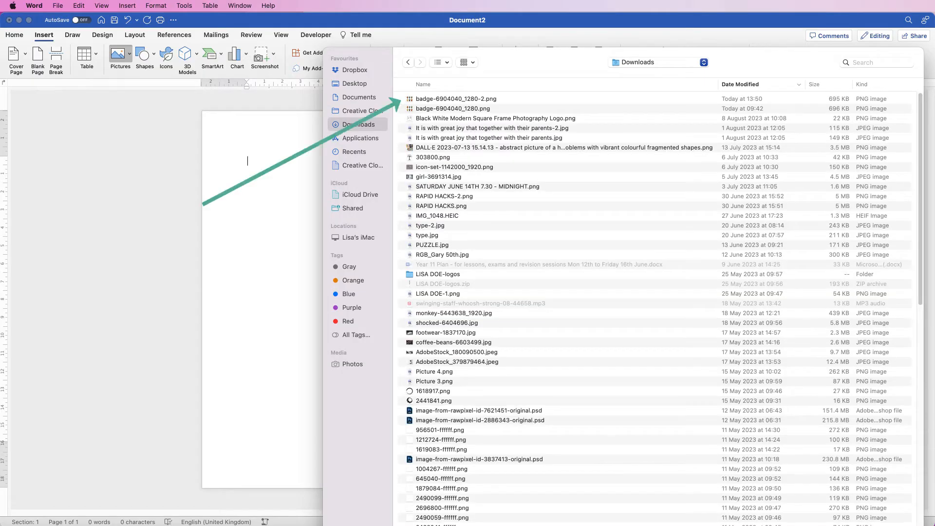
{"action": "left_click", "coordinate": [456, 98]}
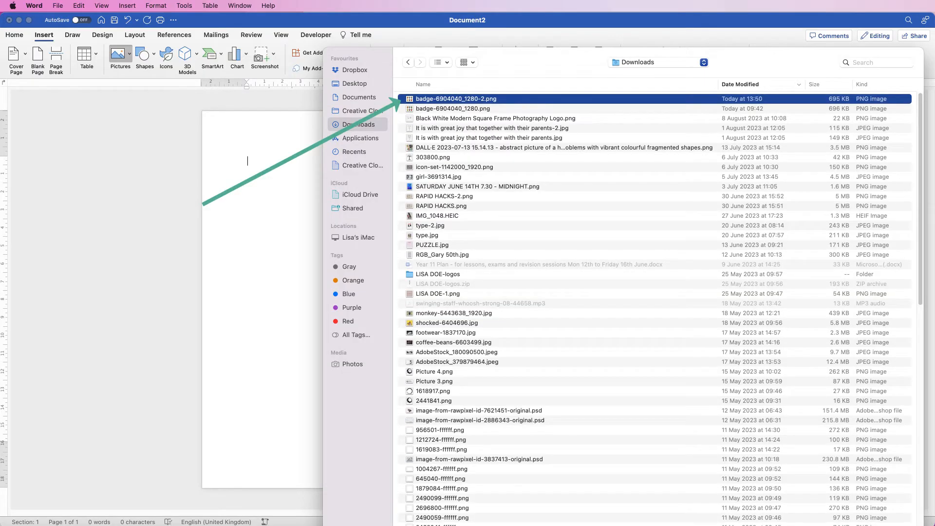
{"action": "key", "text": "Return"}
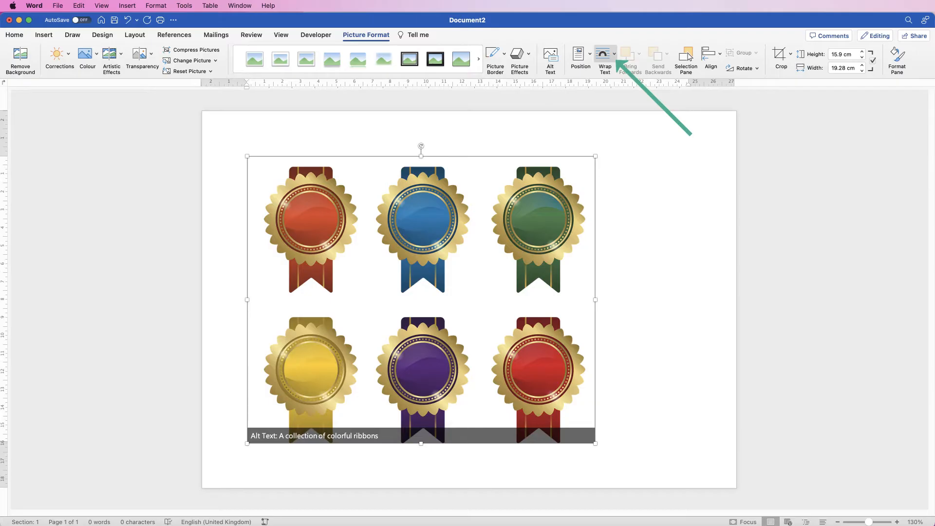
Set the ribbon picture's text wrapping to In Front of Text and shift it slightly up and right.
{"action": "left_click", "coordinate": [605, 55]}
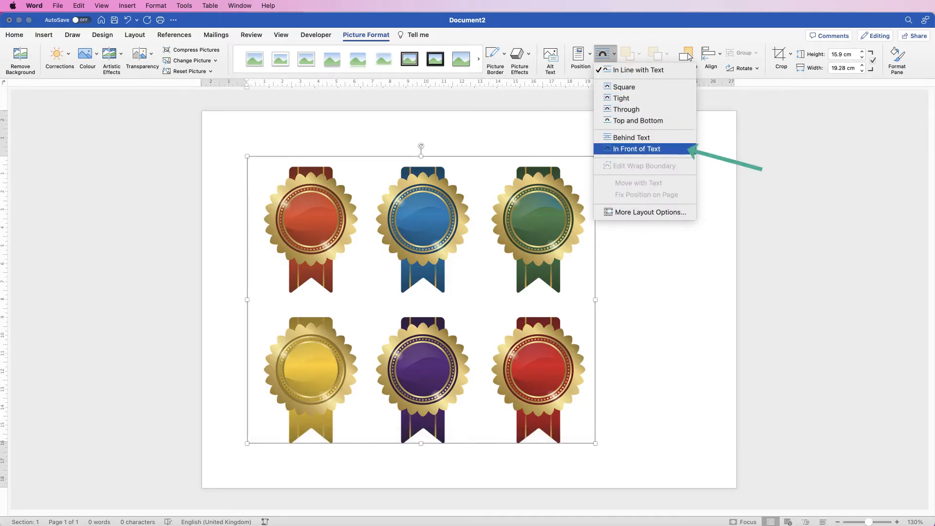
{"action": "left_click", "coordinate": [643, 148]}
{"action": "mouse_move", "coordinate": [541, 220]}
{"action": "left_mouse_down"}
{"action": "mouse_move", "coordinate": [639, 193]}
{"action": "mouse_move", "coordinate": [572, 221]}
{"action": "mouse_move", "coordinate": [549, 208]}
{"action": "left_mouse_up"}
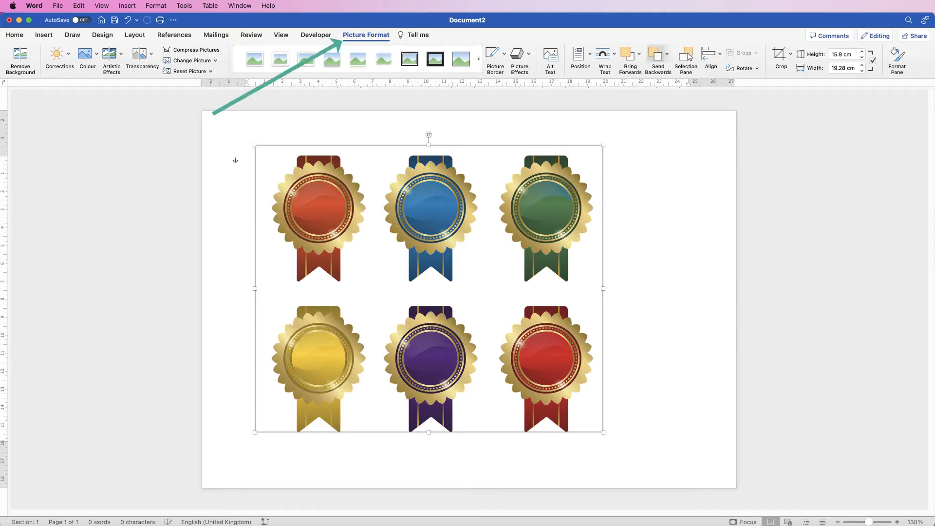
Crop the picture to the red rosette, about 7.7 cm high and 5.4 cm wide, and move it to the page's upper-left corner.
{"action": "left_click", "coordinate": [791, 53]}
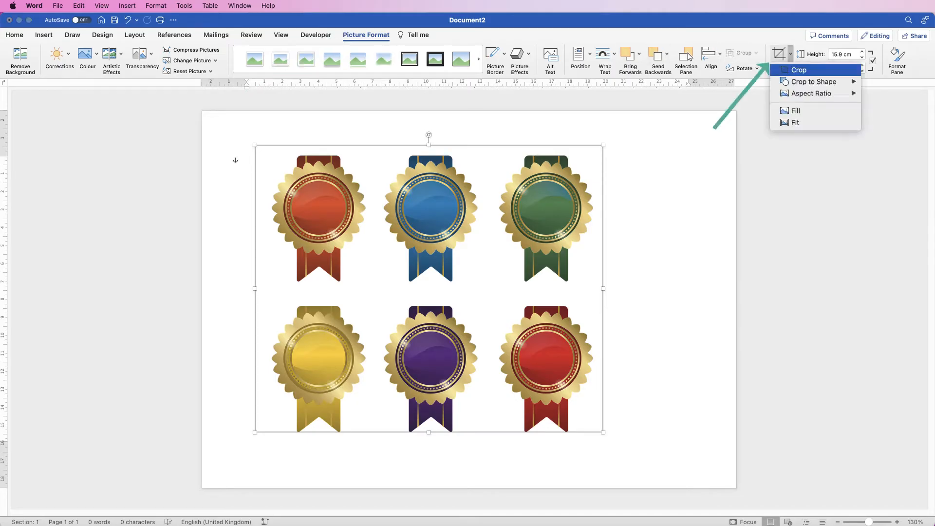
{"action": "left_click", "coordinate": [799, 69]}
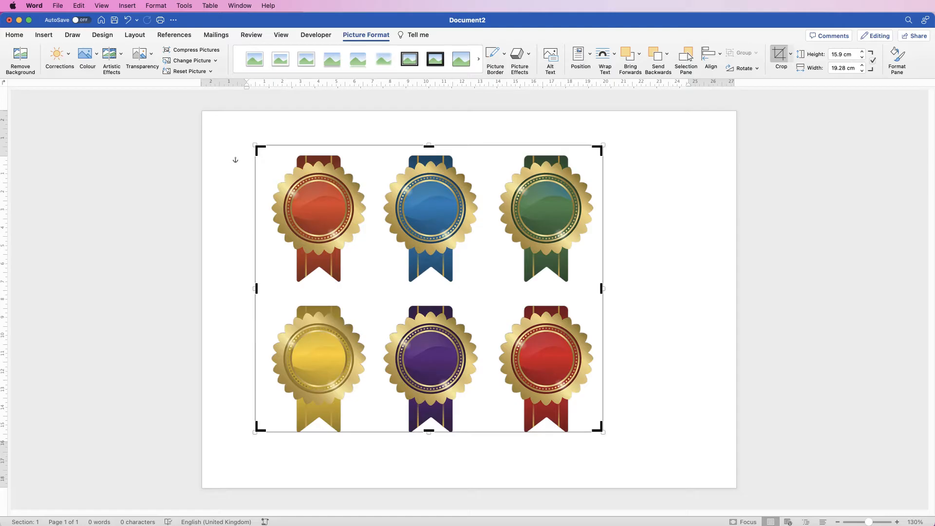
{"action": "left_click_drag", "start_coordinate": [429, 146], "coordinate": [429, 295]}
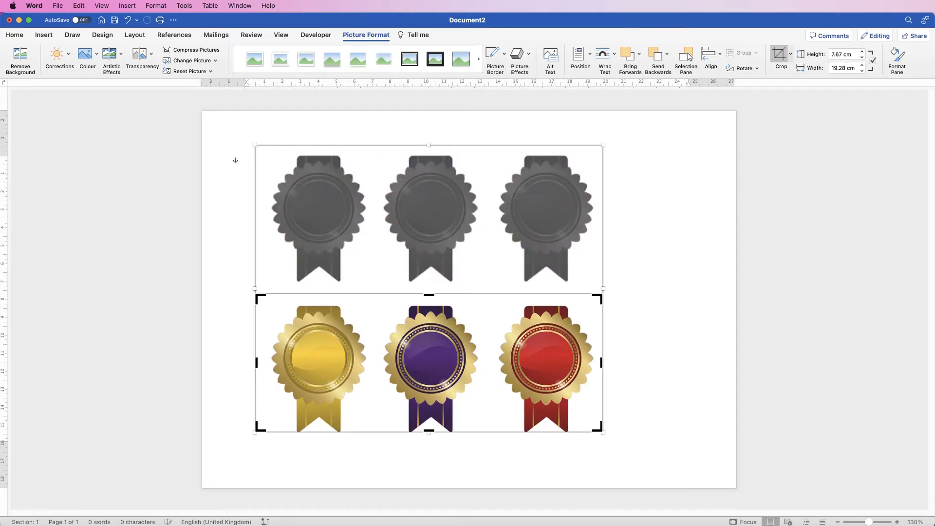
{"action": "left_click_drag", "start_coordinate": [256, 363], "coordinate": [490, 363]}
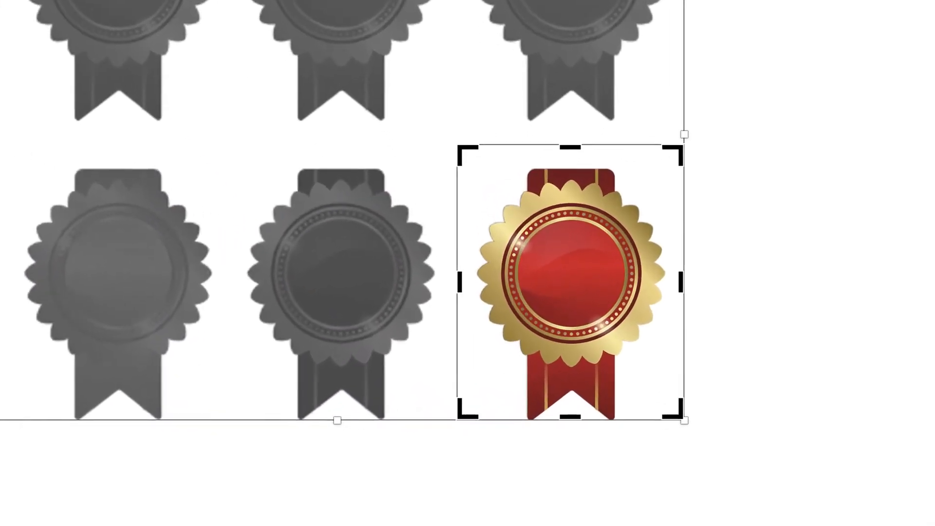
{"action": "left_click_drag", "start_coordinate": [490, 363], "coordinate": [494, 362]}
{"action": "left_click_drag", "start_coordinate": [465, 316], "coordinate": [475, 317]}
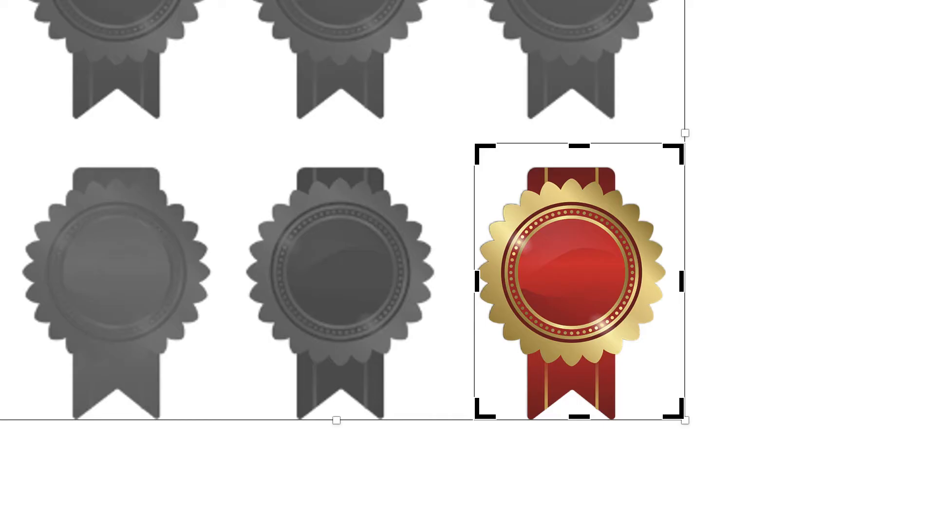
{"action": "left_click_drag", "start_coordinate": [682, 317], "coordinate": [668, 316]}
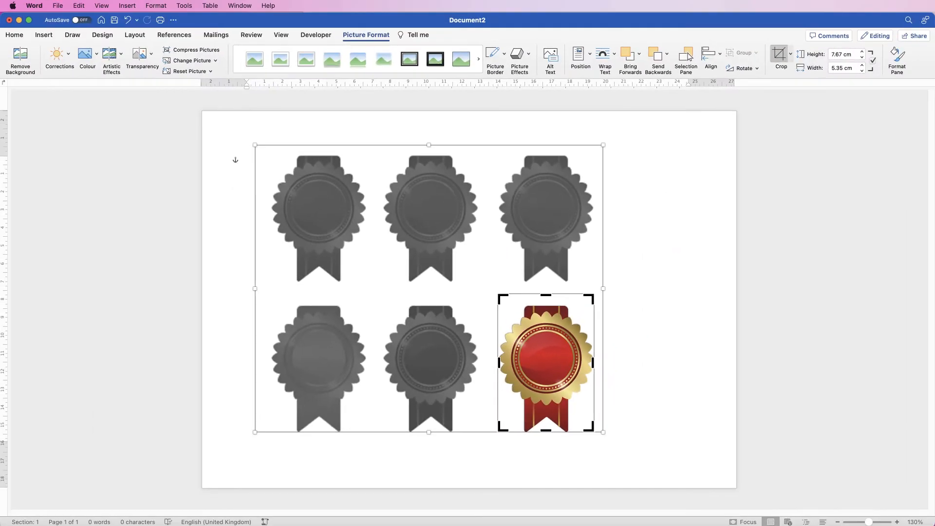
{"action": "key", "text": "Escape"}
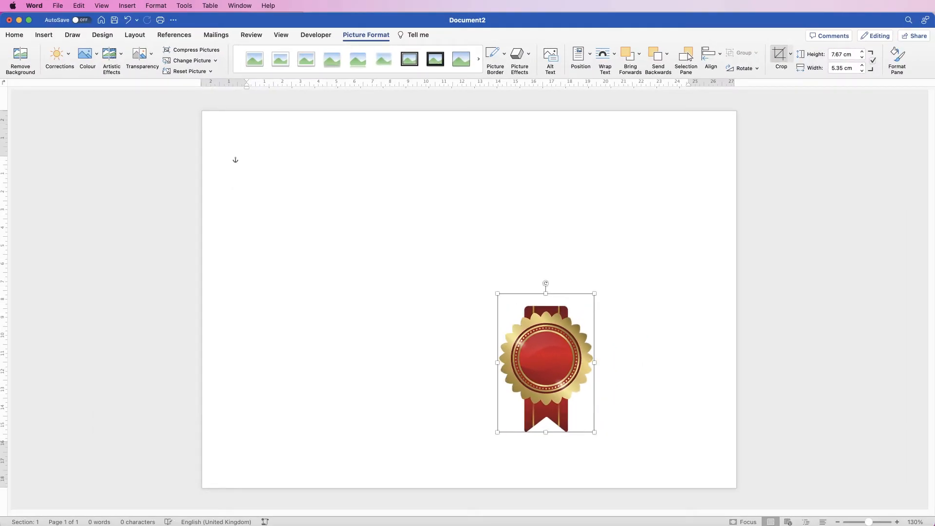
{"action": "left_click_drag", "start_coordinate": [557, 373], "coordinate": [268, 199]}
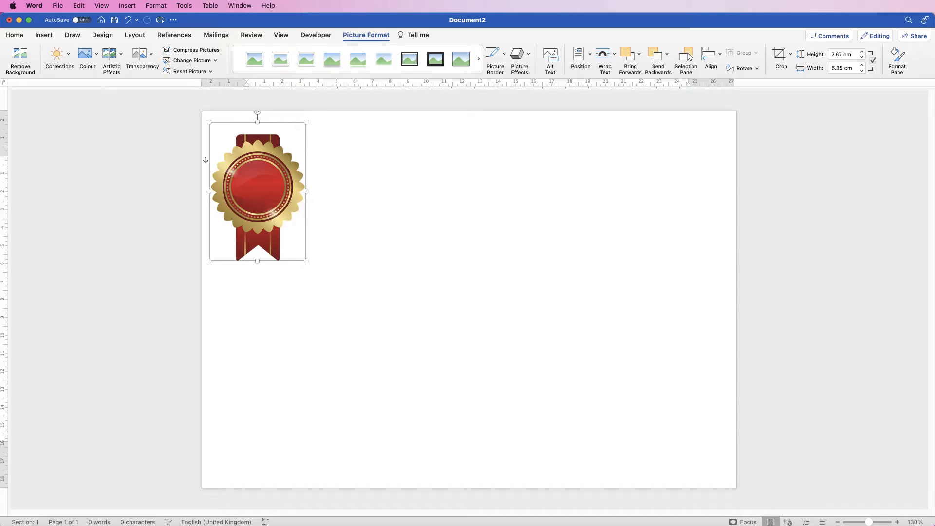
{"action": "left_click", "coordinate": [247, 161]}
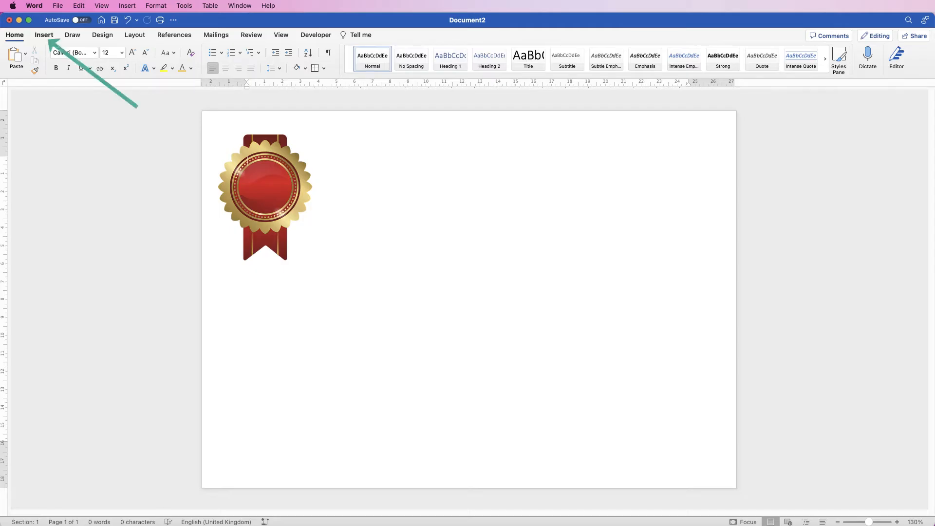
Draw a right triangle about 12.7 cm high and 13.3 cm wide in the lower right area of the page.
{"action": "left_click", "coordinate": [44, 36]}
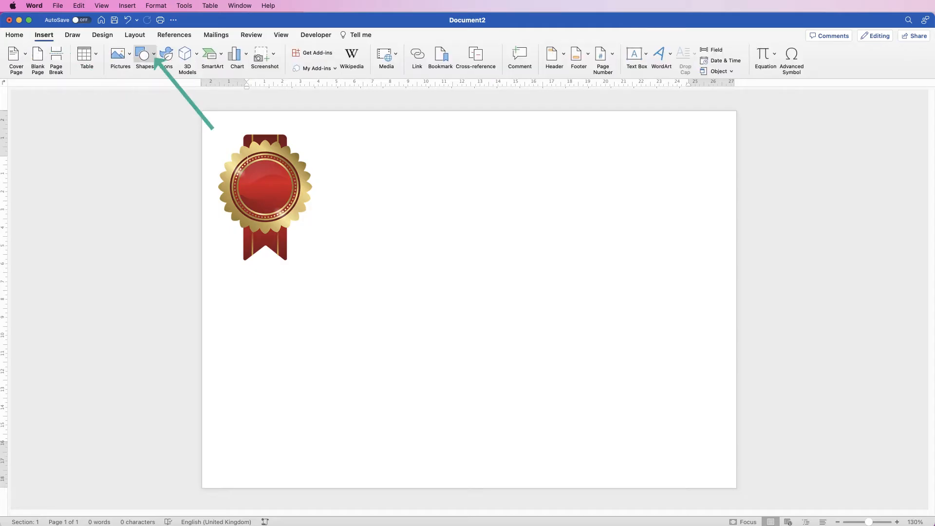
{"action": "left_click", "coordinate": [145, 54]}
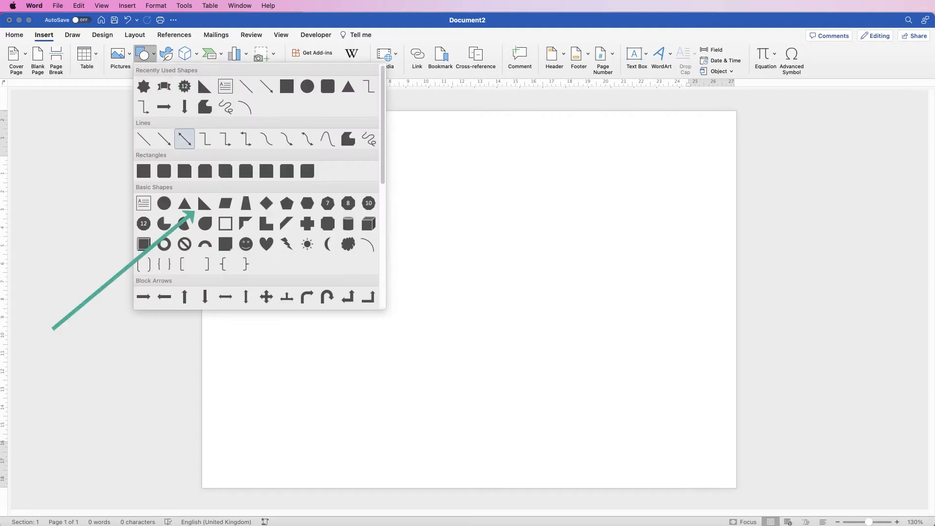
{"action": "left_click", "coordinate": [205, 202]}
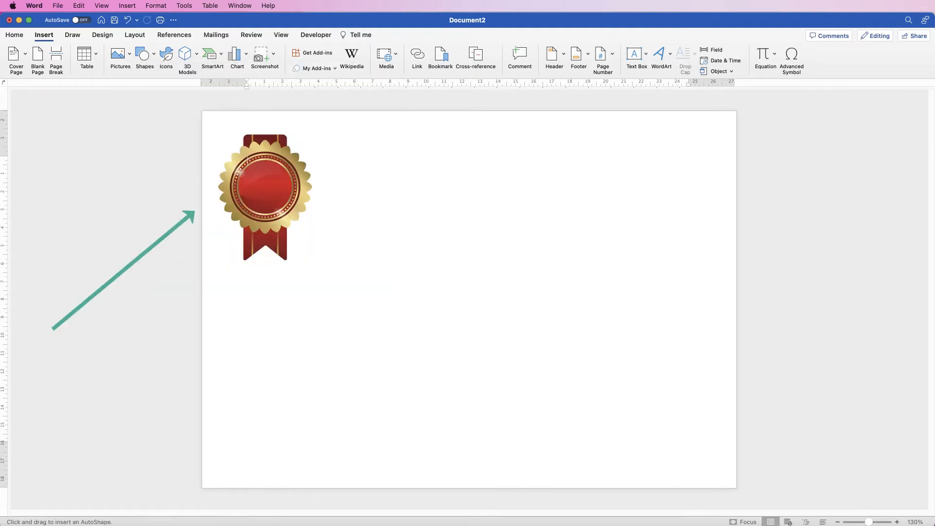
{"action": "mouse_move", "coordinate": [434, 207]}
{"action": "left_mouse_down"}
{"action": "mouse_move", "coordinate": [449, 313]}
{"action": "mouse_move", "coordinate": [668, 403]}
{"action": "mouse_move", "coordinate": [554, 373]}
{"action": "mouse_move", "coordinate": [668, 418]}
{"action": "mouse_move", "coordinate": [637, 442]}
{"action": "mouse_move", "coordinate": [678, 441]}
{"action": "mouse_move", "coordinate": [688, 420]}
{"action": "mouse_move", "coordinate": [675, 436]}
{"action": "left_mouse_up"}
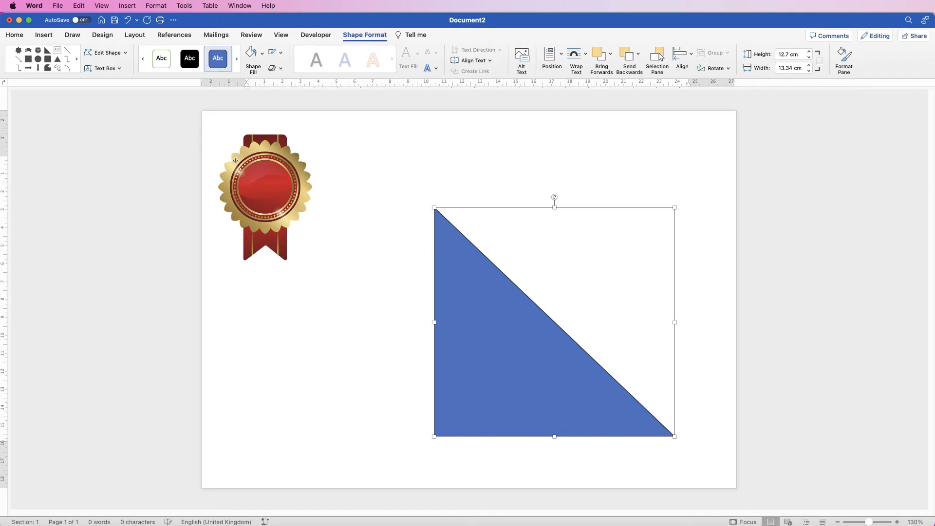
{"action": "left_click", "coordinate": [388, 243]}
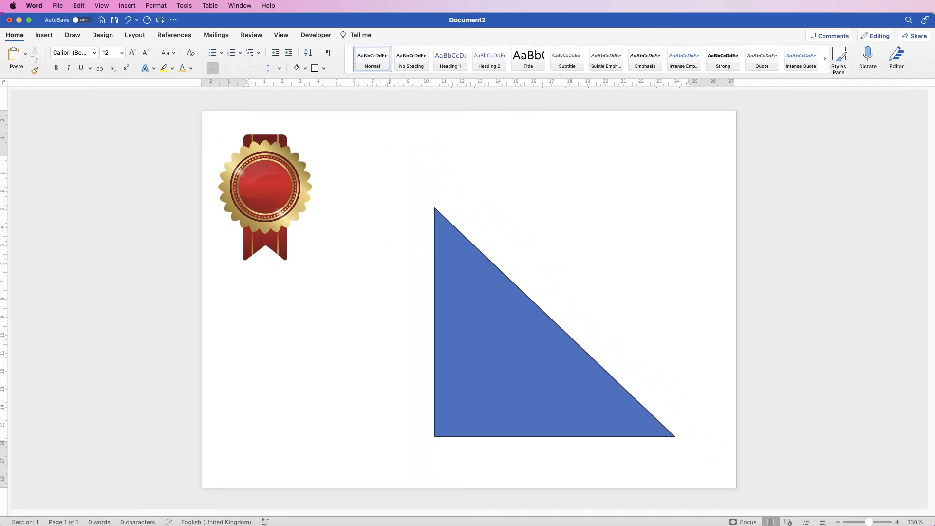
Remove the triangle's outline by setting it to No line, and narrow the document window.
{"action": "left_click", "coordinate": [511, 360]}
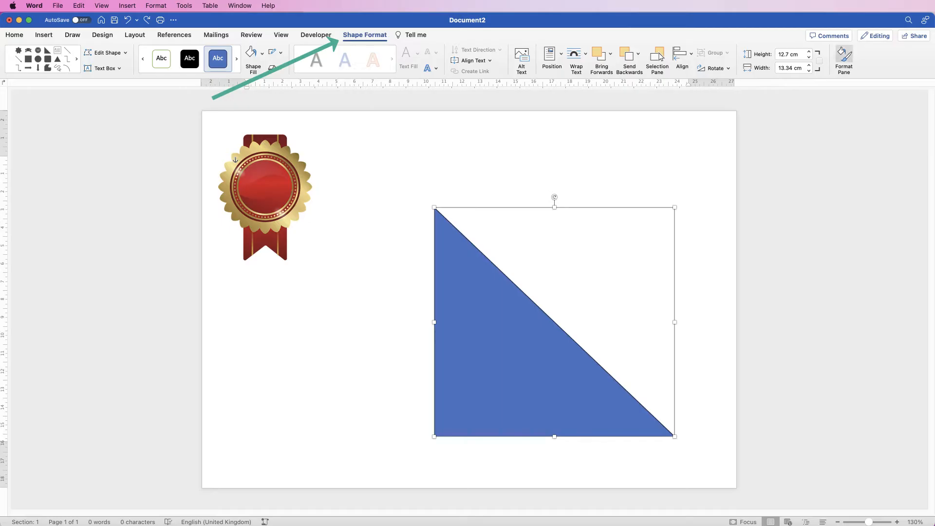
{"action": "left_click", "coordinate": [844, 59]}
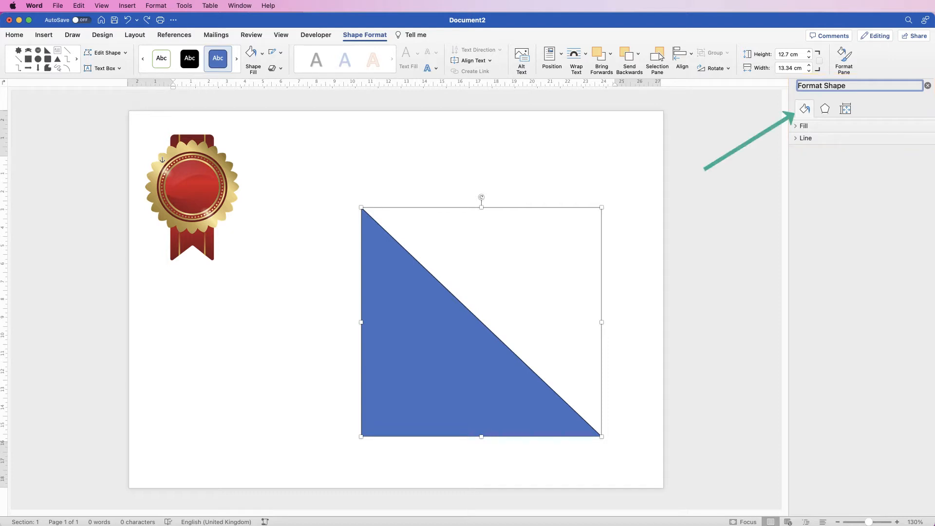
{"action": "left_click", "coordinate": [803, 126]}
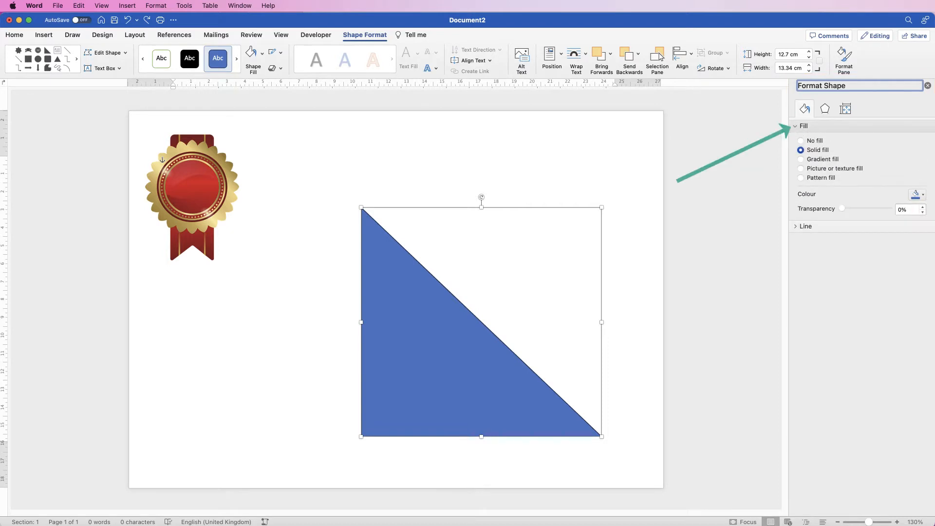
{"action": "left_click", "coordinate": [806, 226]}
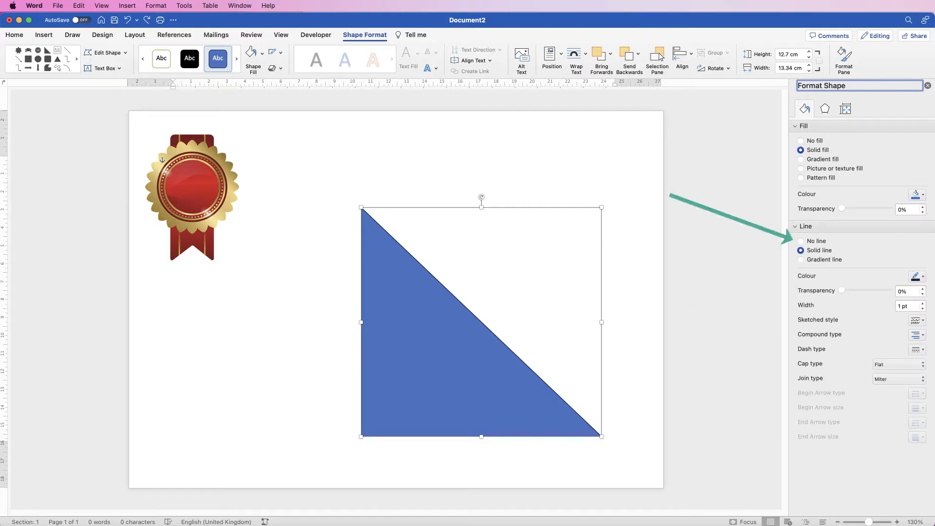
{"action": "left_click", "coordinate": [801, 241]}
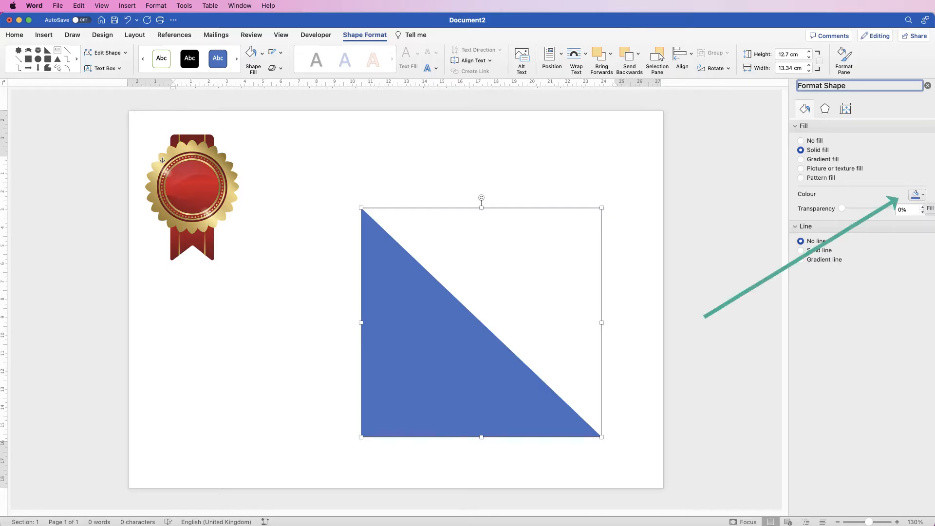
{"action": "left_click_drag", "start_coordinate": [934, 209], "coordinate": [862, 210]}
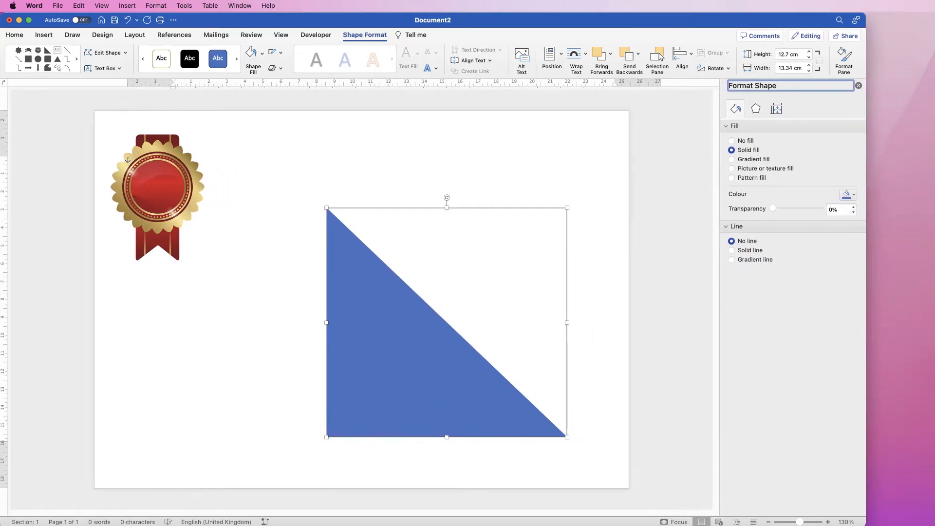
Fill the triangle with a dark red sampled from the ribbon image, fine-tuned in hue and slightly brightened.
{"action": "left_click", "coordinate": [844, 195]}
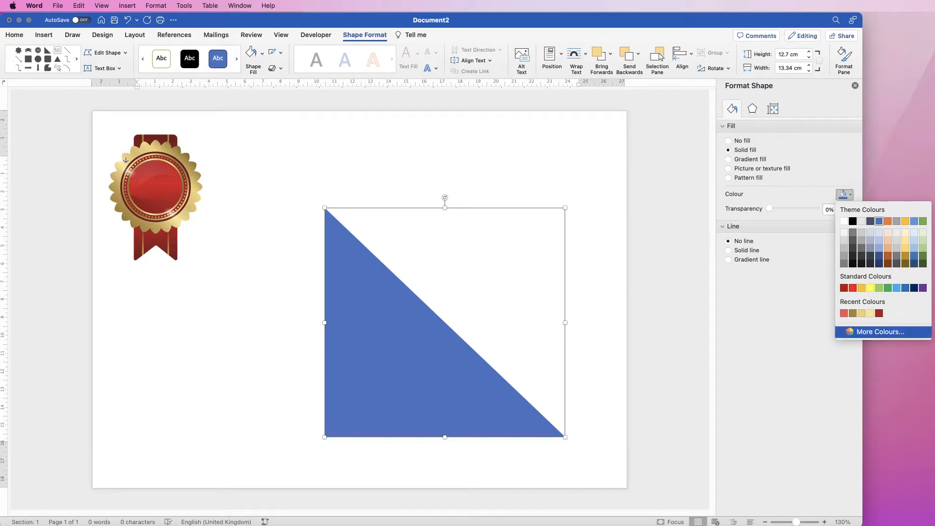
{"action": "left_click", "coordinate": [875, 331]}
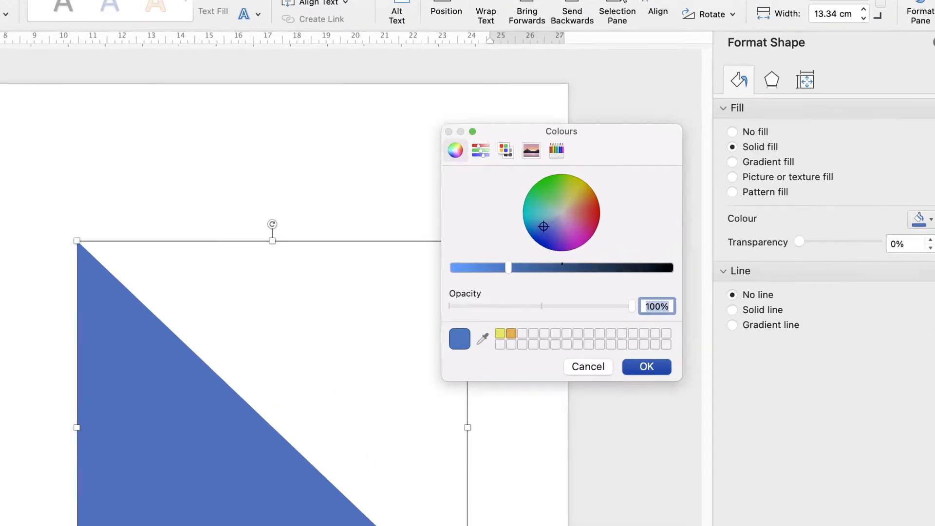
{"action": "left_click_drag", "start_coordinate": [612, 200], "coordinate": [629, 183]}
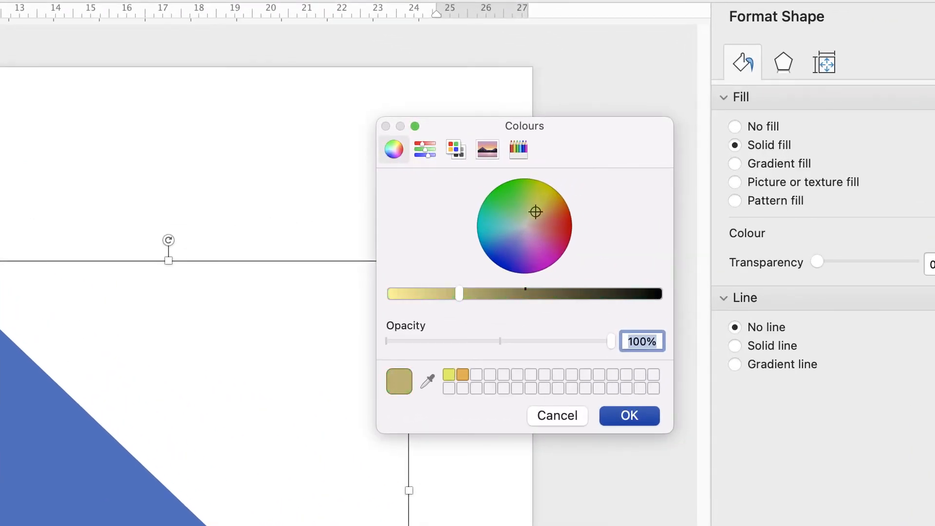
{"action": "left_click_drag", "start_coordinate": [536, 211], "coordinate": [499, 236]}
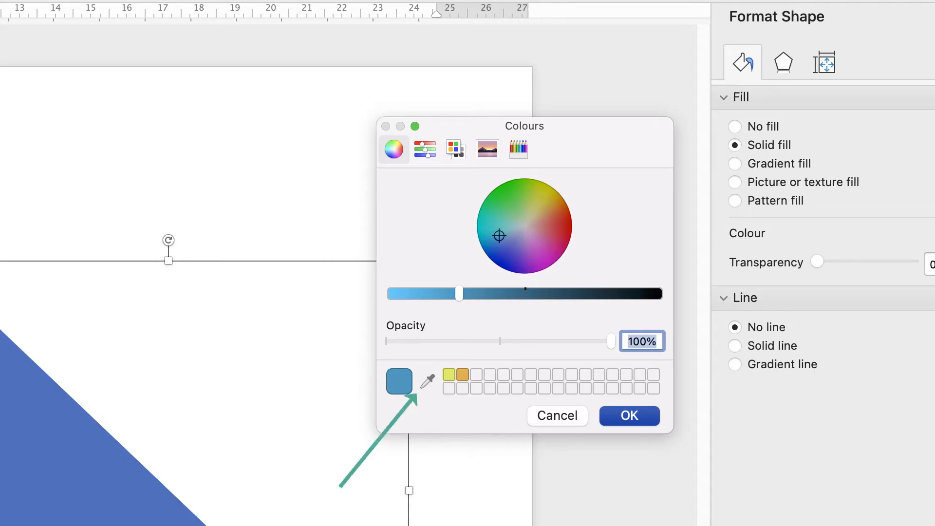
{"action": "left_click", "coordinate": [428, 381]}
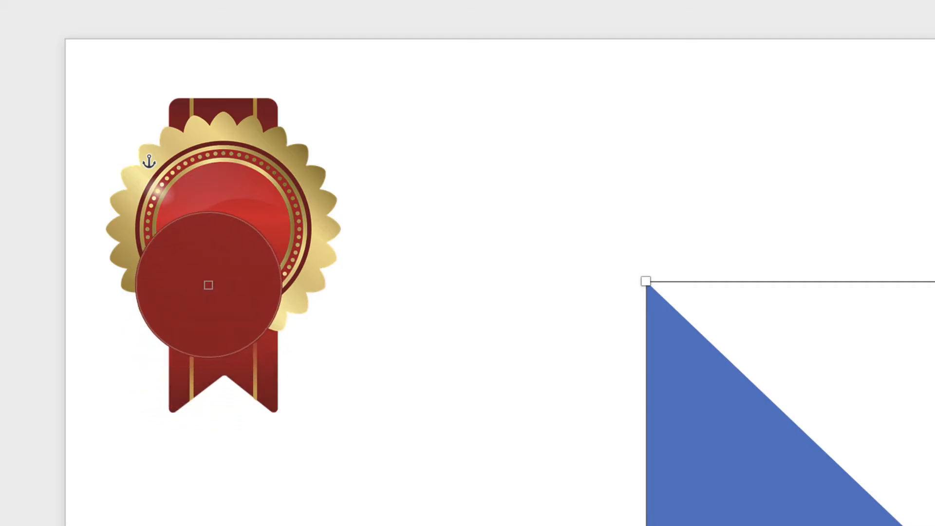
{"action": "left_click", "coordinate": [208, 283]}
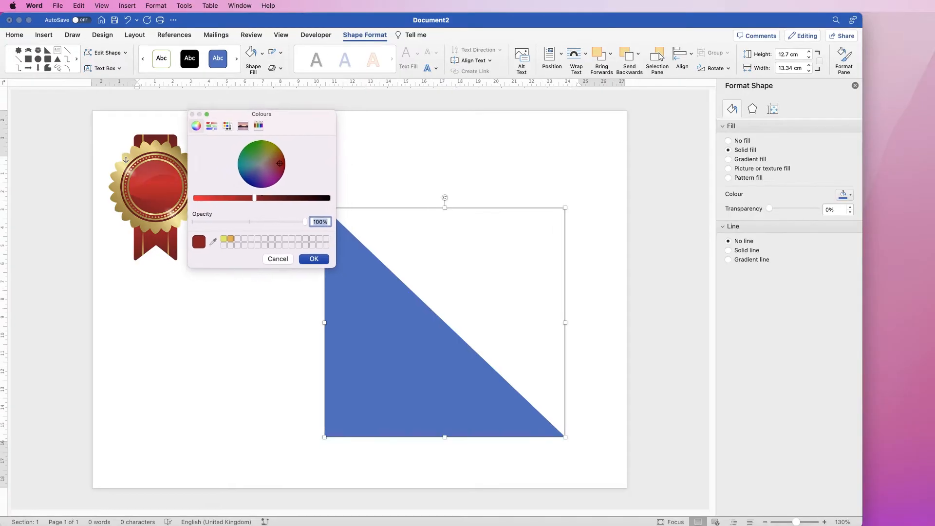
{"action": "left_click_drag", "start_coordinate": [292, 114], "coordinate": [272, 84]}
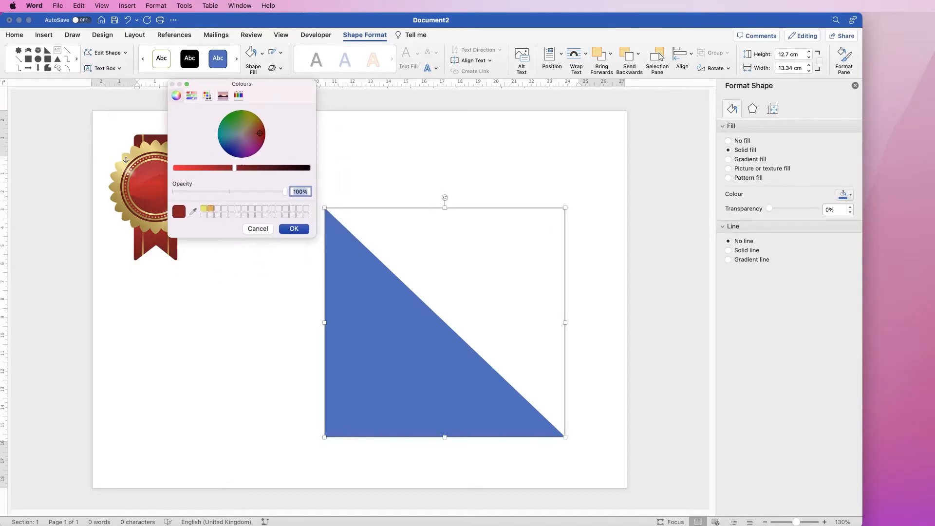
{"action": "mouse_move", "coordinate": [259, 133]}
{"action": "left_mouse_down"}
{"action": "mouse_move", "coordinate": [241, 151]}
{"action": "mouse_move", "coordinate": [261, 130]}
{"action": "left_mouse_up"}
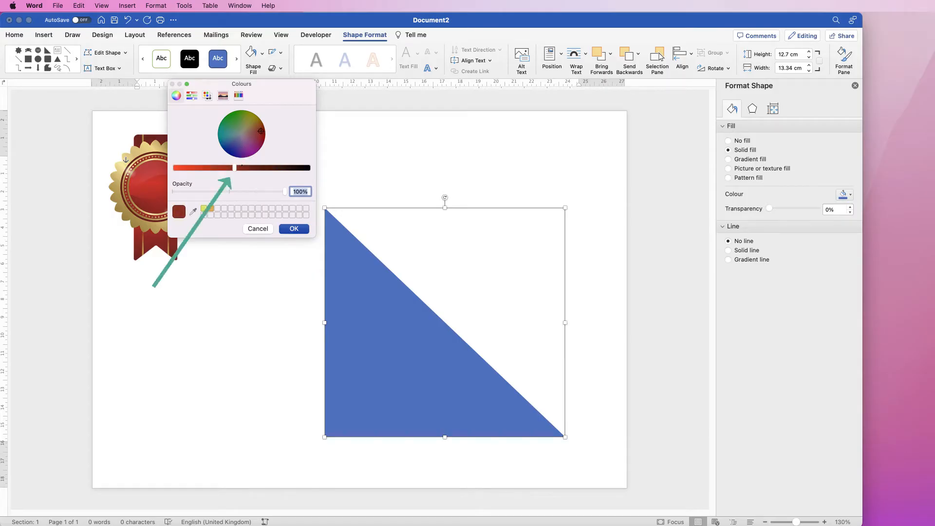
{"action": "mouse_move", "coordinate": [235, 167]}
{"action": "left_mouse_down"}
{"action": "mouse_move", "coordinate": [247, 167]}
{"action": "mouse_move", "coordinate": [185, 167]}
{"action": "mouse_move", "coordinate": [231, 168]}
{"action": "left_mouse_up"}
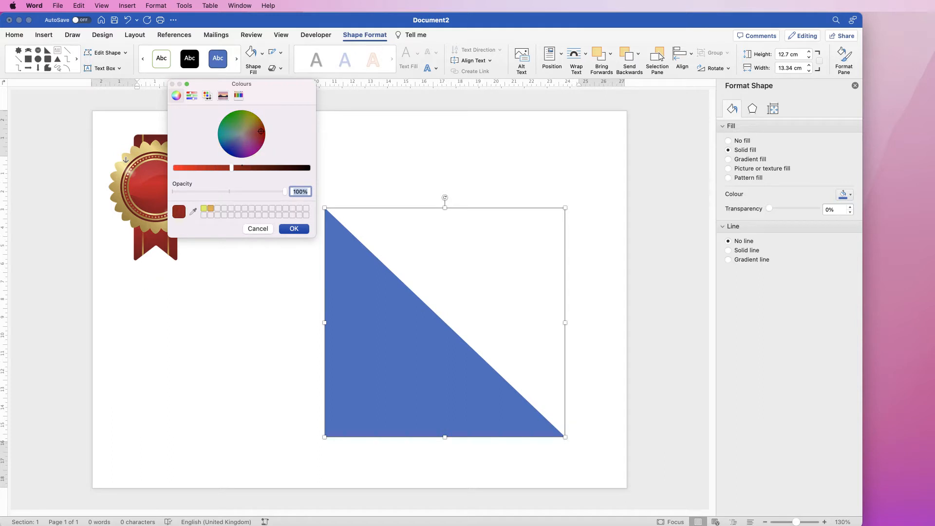
{"action": "key", "text": "Return"}
Change the triangle's fill to the last dark red among the recent colours.
{"action": "left_click", "coordinate": [845, 195]}
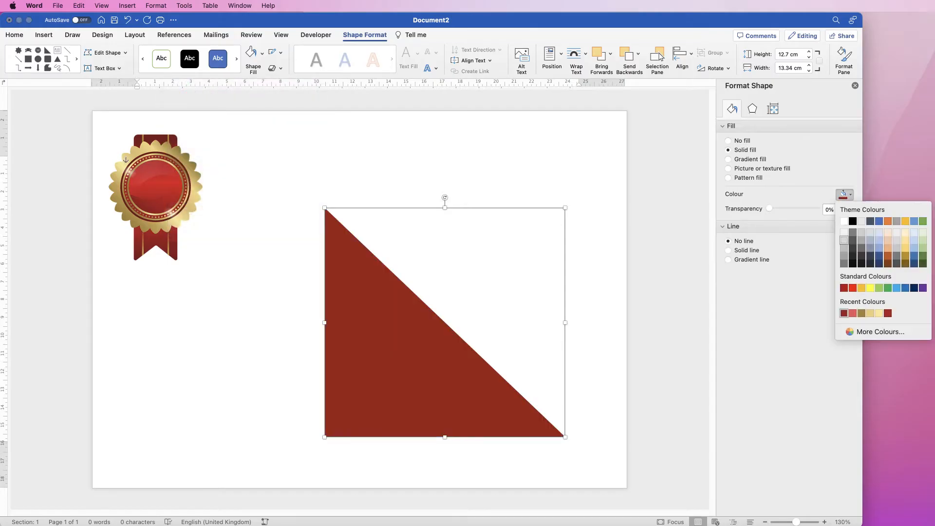
{"action": "left_click", "coordinate": [888, 313]}
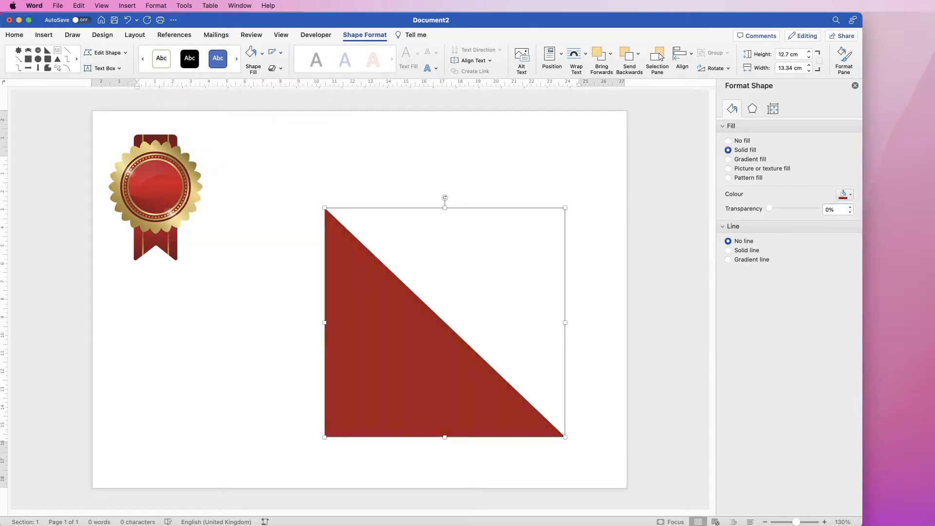
Move the red triangle toward the page's upper right and make two copies, one placed in the lower-left area.
{"action": "left_click_drag", "start_coordinate": [389, 359], "coordinate": [447, 319]}
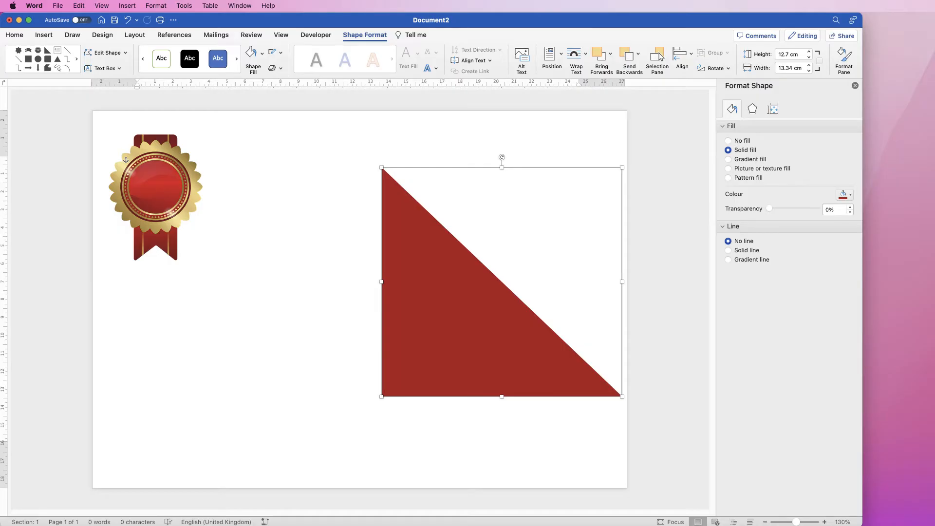
{"action": "left_click_drag", "start_coordinate": [461, 293], "coordinate": [187, 377]}
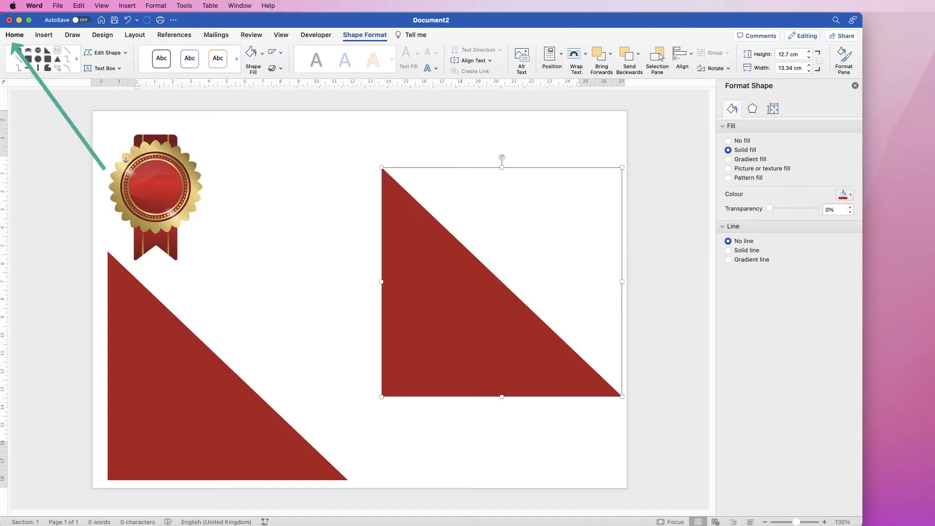
{"action": "left_click", "coordinate": [14, 35]}
{"action": "left_click", "coordinate": [35, 61]}
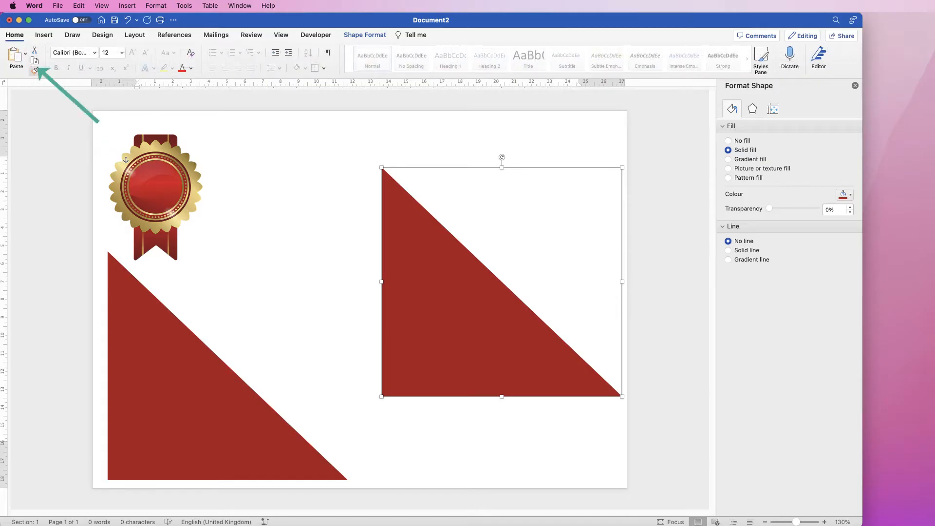
{"action": "left_click", "coordinate": [15, 59]}
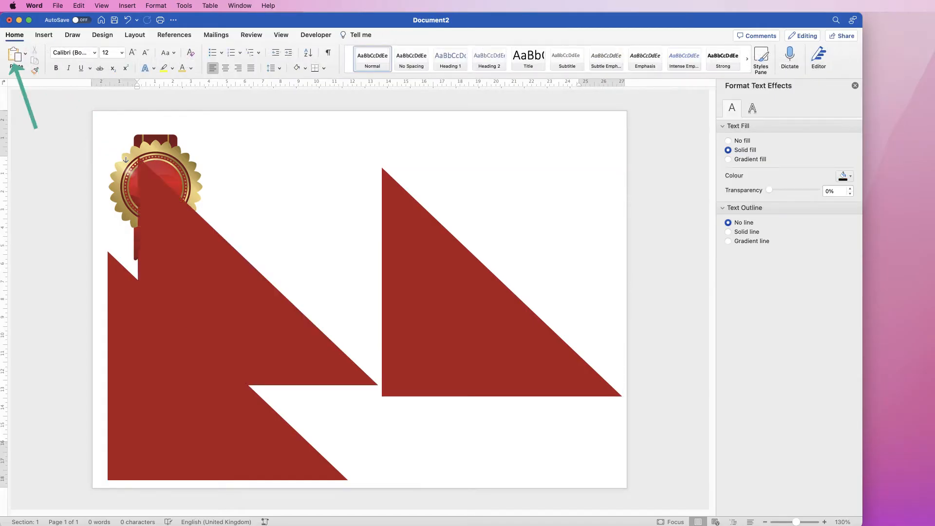
Fit one triangle, rotated 90° counterclockwise, into the page's lower-right corner and an unrotated one into the lower-left corner.
{"action": "left_click_drag", "start_coordinate": [248, 332], "coordinate": [279, 285]}
{"action": "left_click_drag", "start_coordinate": [502, 357], "coordinate": [529, 409]}
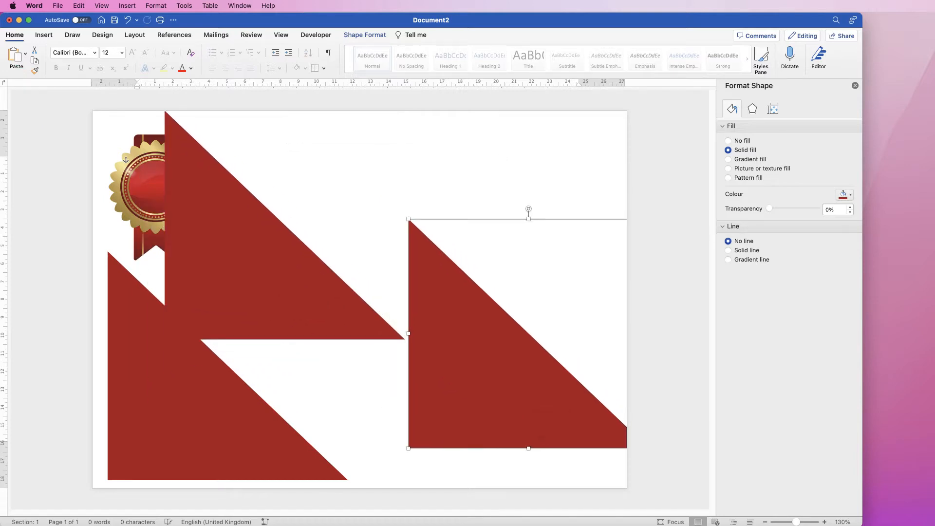
{"action": "left_click_drag", "start_coordinate": [528, 208], "coordinate": [404, 334]}
{"action": "left_click_drag", "start_coordinate": [551, 383], "coordinate": [595, 451]}
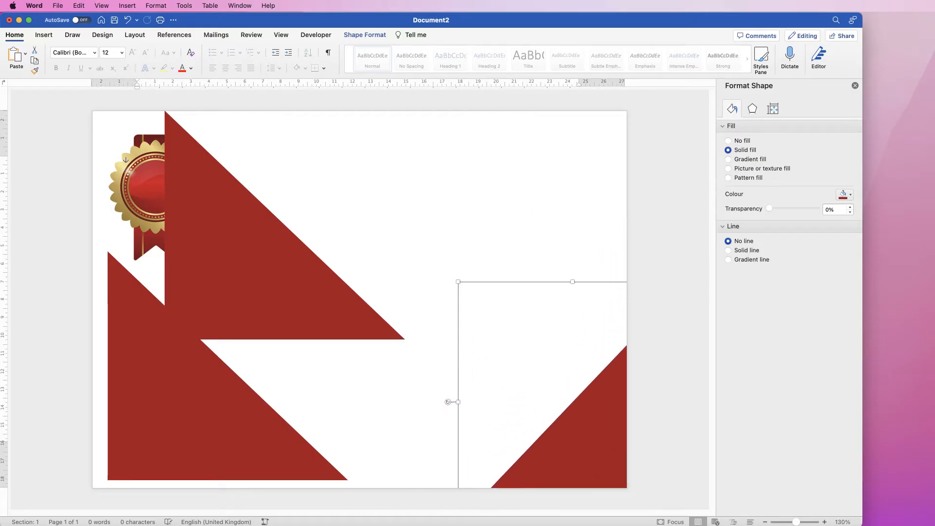
{"action": "left_click_drag", "start_coordinate": [193, 404], "coordinate": [138, 452]}
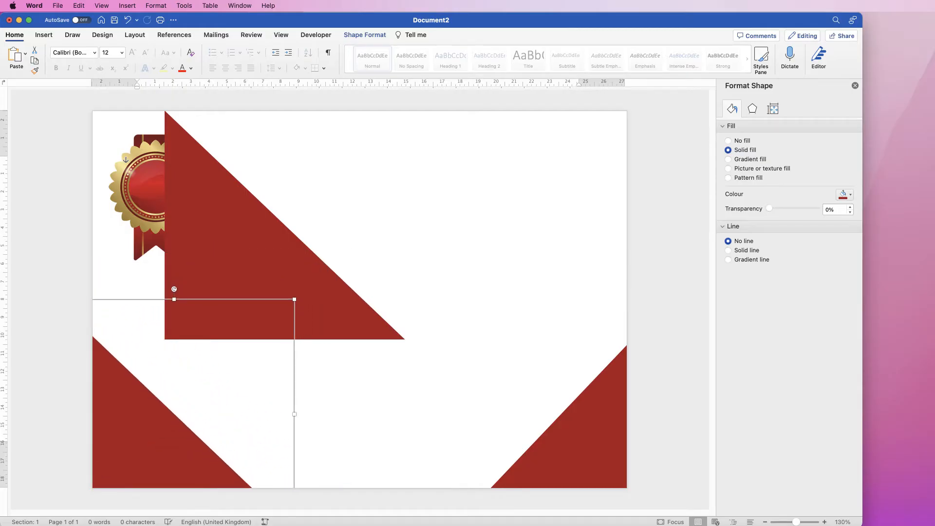
Rotate the remaining red triangle 180° and fit it into the page's upper-right corner.
{"action": "left_click", "coordinate": [219, 283]}
{"action": "left_click_drag", "start_coordinate": [219, 283], "coordinate": [364, 322]}
{"action": "left_click_drag", "start_coordinate": [429, 140], "coordinate": [430, 388]}
{"action": "left_click_drag", "start_coordinate": [507, 261], "coordinate": [630, 197]}
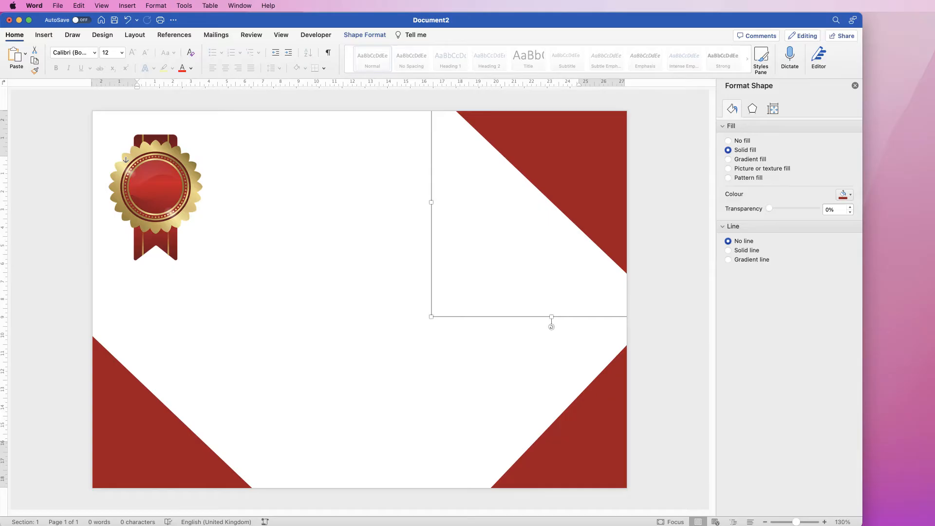
Duplicate the upper-right triangle into the middle of the page and select the copy.
{"action": "left_click_drag", "start_coordinate": [572, 157], "coordinate": [361, 268]}
{"action": "left_click", "coordinate": [507, 282]}
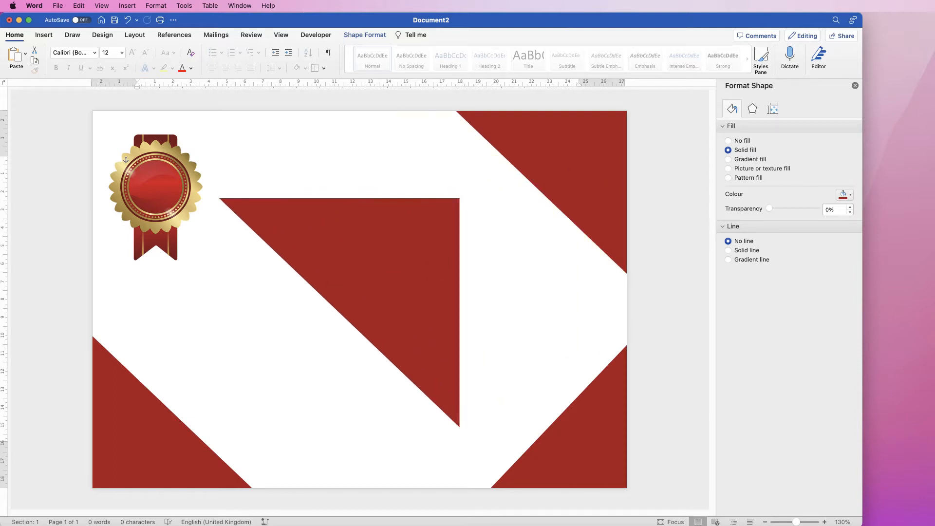
{"action": "left_click", "coordinate": [380, 263]}
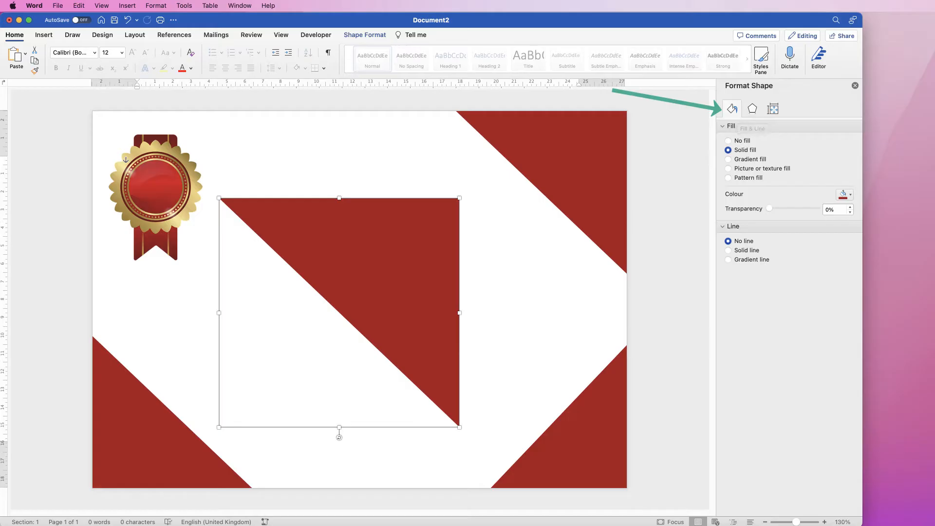
Give the middle triangle a gradient fill and set its first gradient stop to the dark gold recent colour.
{"action": "left_click", "coordinate": [729, 159]}
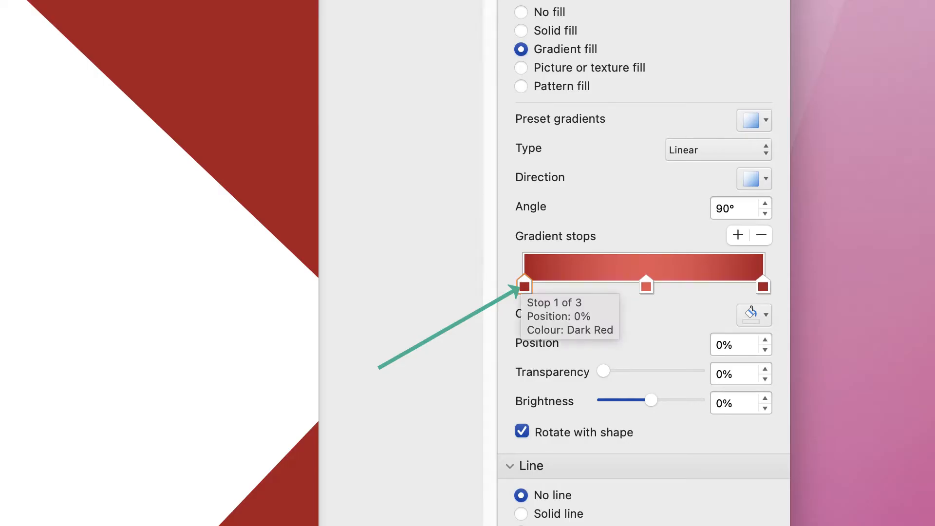
{"action": "left_click", "coordinate": [759, 315]}
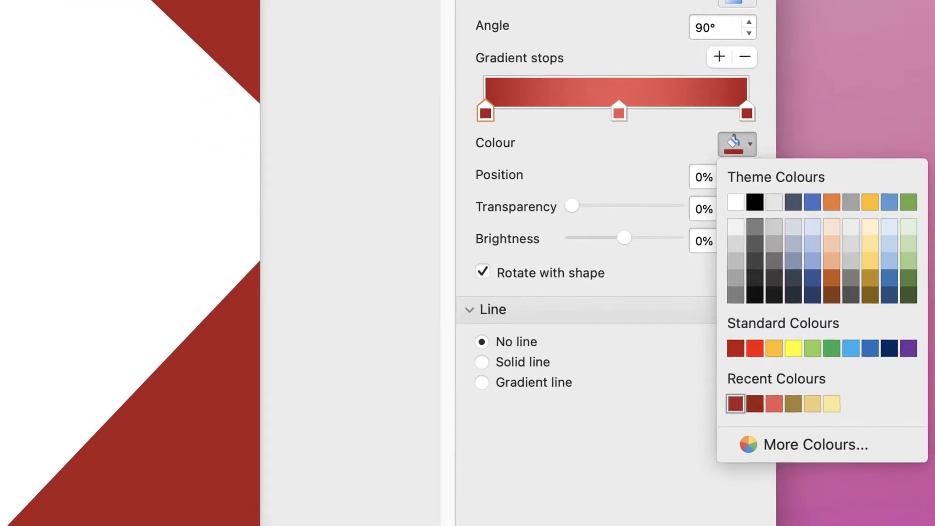
{"action": "left_click", "coordinate": [792, 385]}
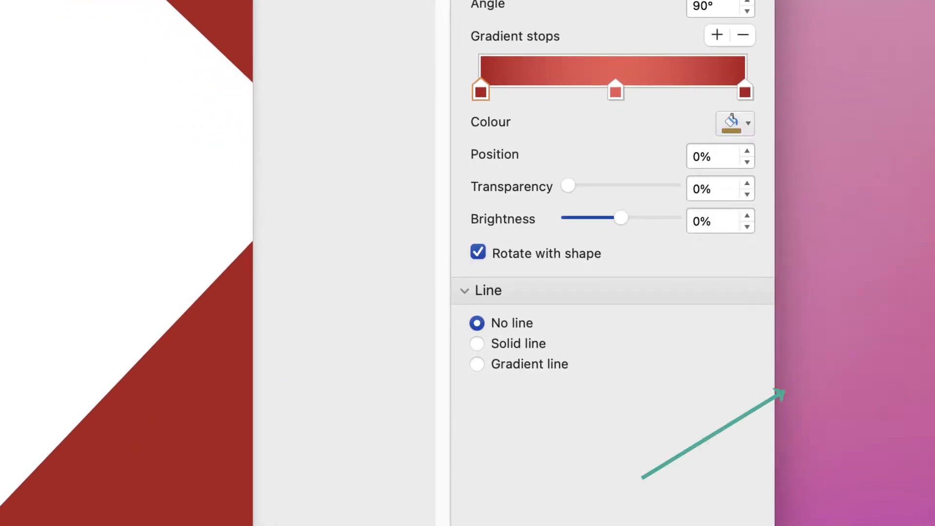
Add an extra gradient stop to the middle triangle's fill and remove it again.
{"action": "left_click", "coordinate": [615, 91]}
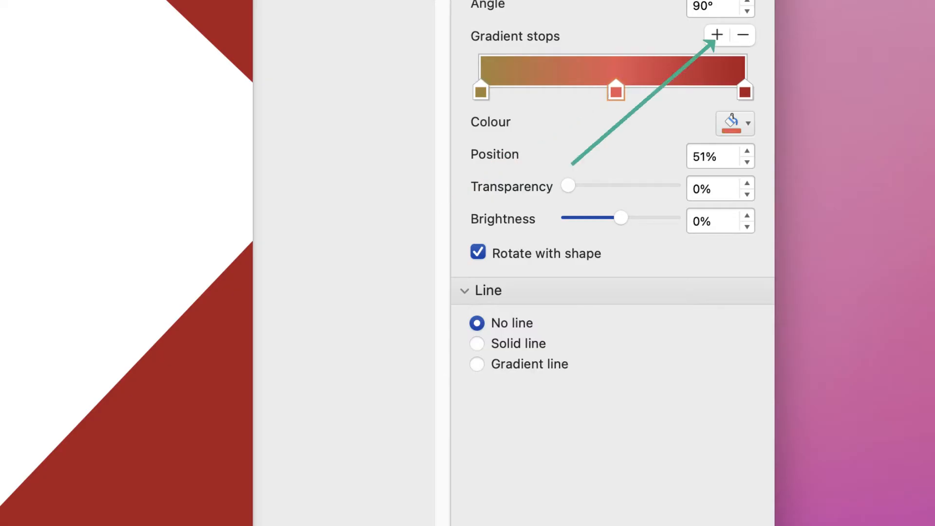
{"action": "left_click", "coordinate": [717, 35]}
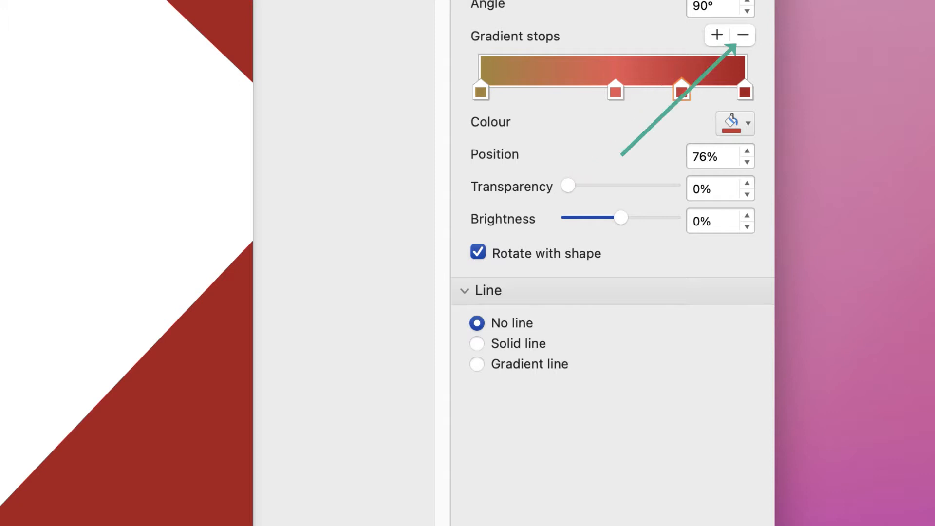
{"action": "left_click", "coordinate": [743, 35]}
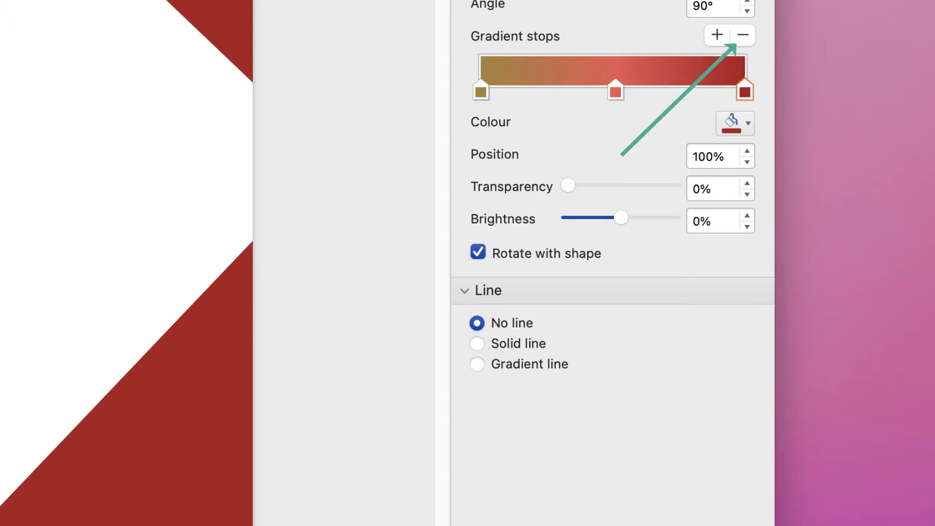
Set the middle gradient stop, at 51%, to the palest yellow-gold recent colour.
{"action": "left_click", "coordinate": [616, 92]}
{"action": "left_click", "coordinate": [735, 124]}
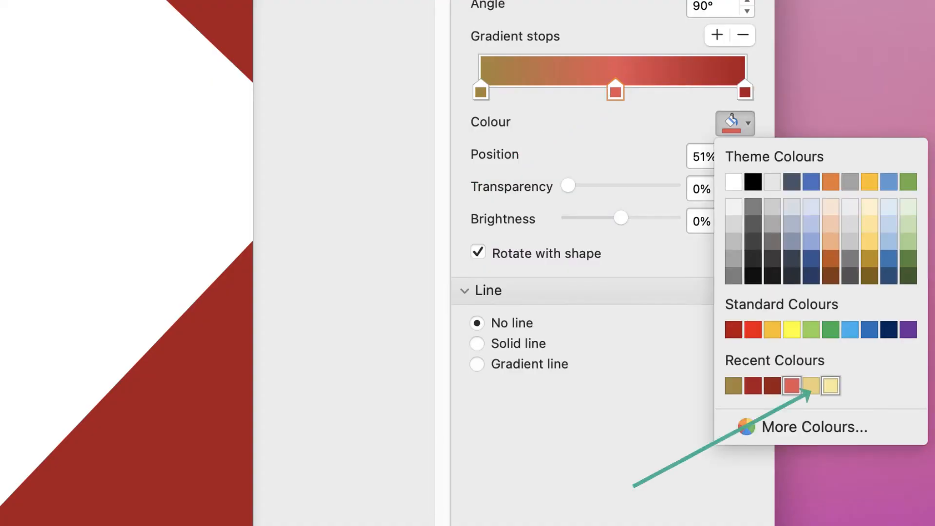
{"action": "left_click", "coordinate": [811, 386]}
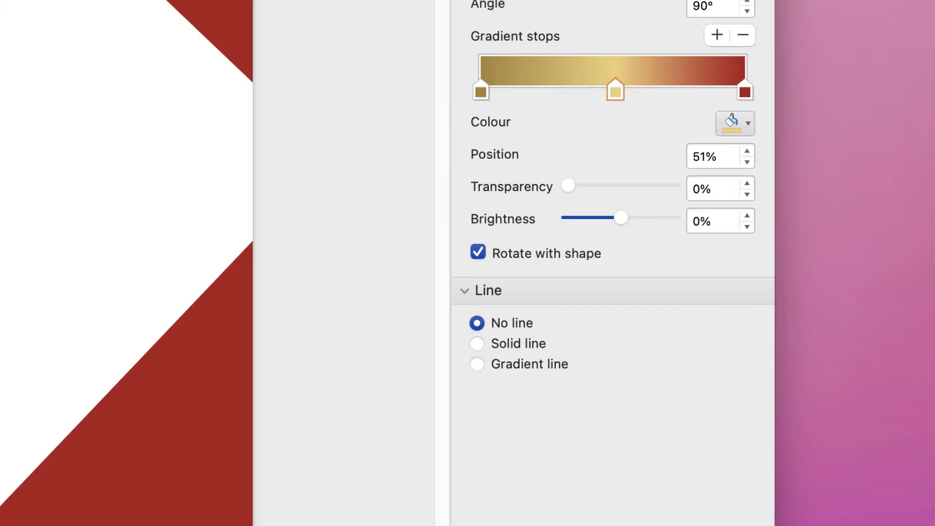
{"action": "left_click", "coordinate": [736, 124]}
{"action": "left_click", "coordinate": [831, 385]}
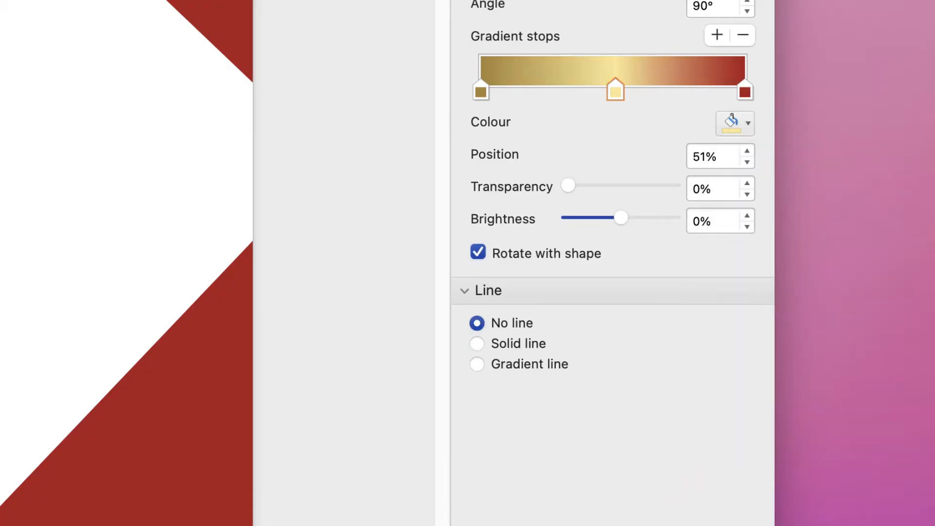
Set the last gradient stop to the medium gold recent colour, at position 99%.
{"action": "left_click", "coordinate": [744, 92]}
{"action": "left_click", "coordinate": [736, 123]}
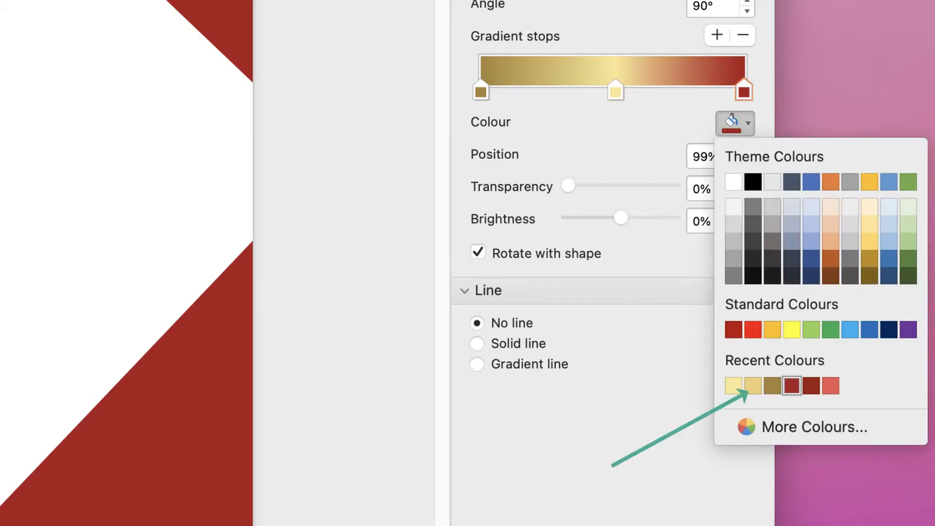
{"action": "left_click", "coordinate": [753, 385]}
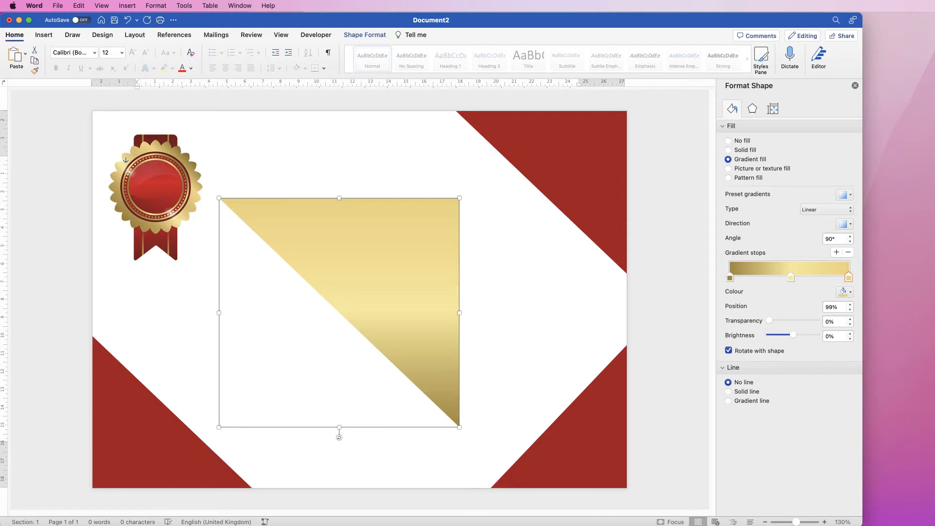
Make two copies of the gold gradient triangle, leaving three spread across the page.
{"action": "left_click_drag", "start_coordinate": [404, 251], "coordinate": [435, 392]}
{"action": "left_click", "coordinate": [385, 297]}
{"action": "left_click", "coordinate": [493, 258]}
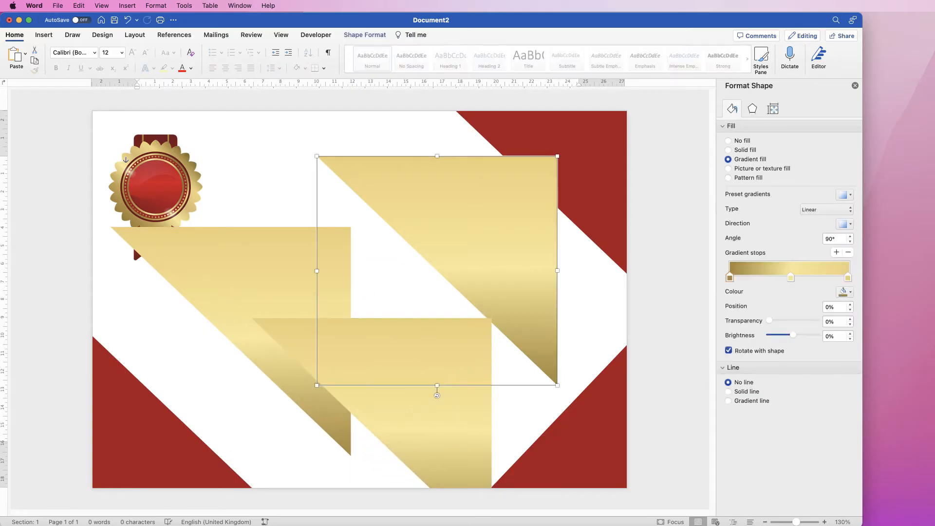
Move one gold triangle into the upper-right corner, and rotate a second one 90° clockwise and place it in the lower-right corner.
{"action": "left_click_drag", "start_coordinate": [493, 258], "coordinate": [550, 160]}
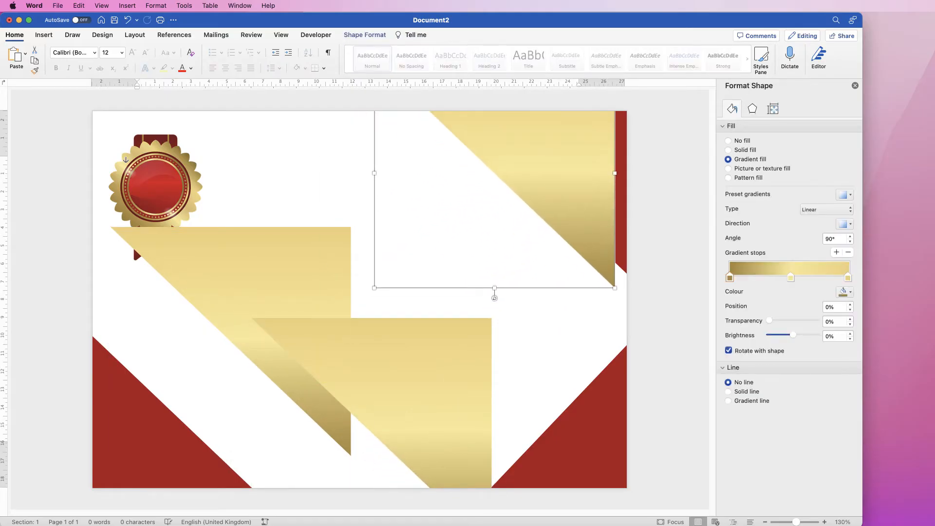
{"action": "left_click", "coordinate": [415, 358]}
{"action": "left_click_drag", "start_coordinate": [415, 358], "coordinate": [516, 266]}
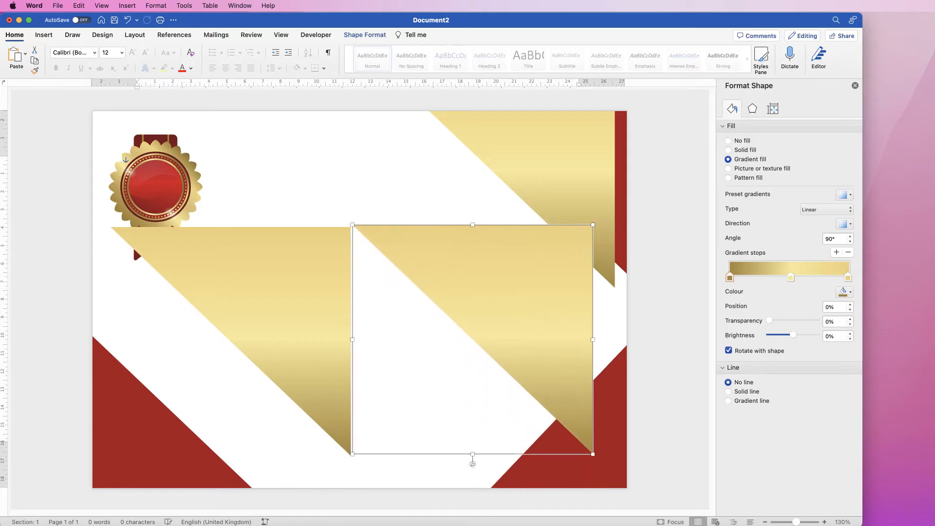
{"action": "left_click_drag", "start_coordinate": [472, 464], "coordinate": [349, 340]}
{"action": "left_click_drag", "start_coordinate": [550, 402], "coordinate": [608, 425]}
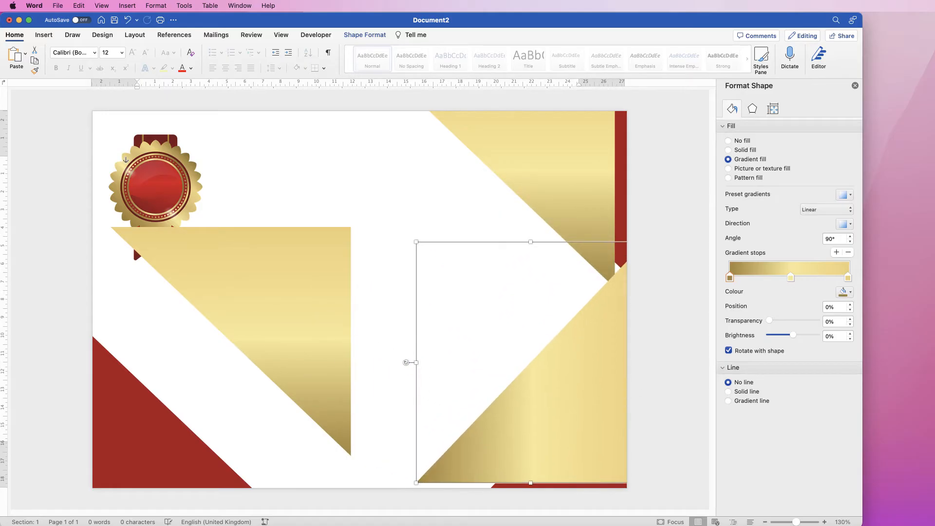
Rotate the remaining gold triangle 180° and move it over the red triangle in the lower-left corner.
{"action": "left_click", "coordinate": [295, 323]}
{"action": "left_click_drag", "start_coordinate": [231, 467], "coordinate": [232, 259]}
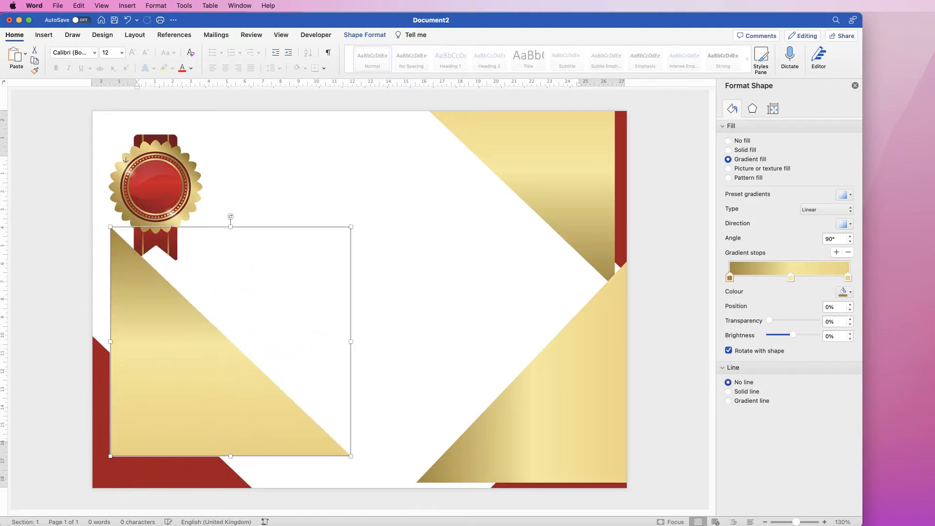
{"action": "left_click_drag", "start_coordinate": [224, 385], "coordinate": [200, 414]}
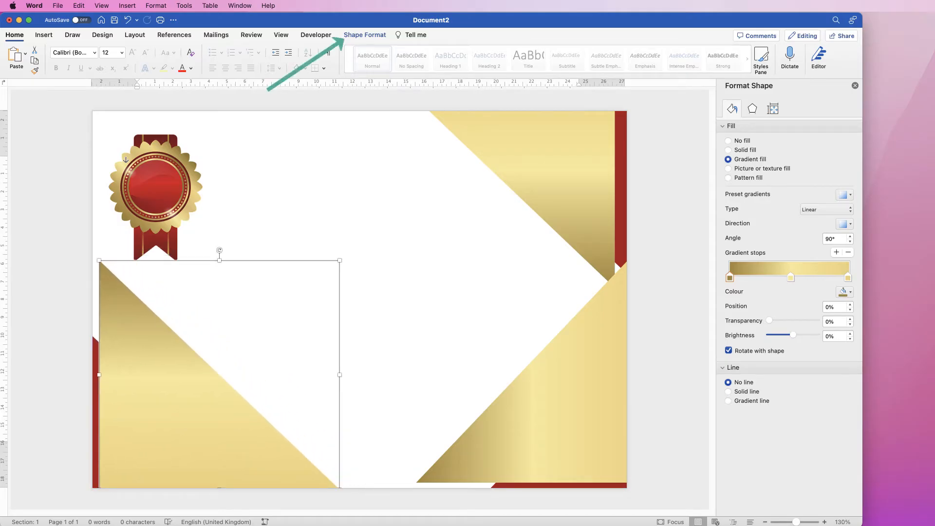
Send the lower-left gold triangle to the back and shift it further into the page corner.
{"action": "left_click", "coordinate": [365, 35]}
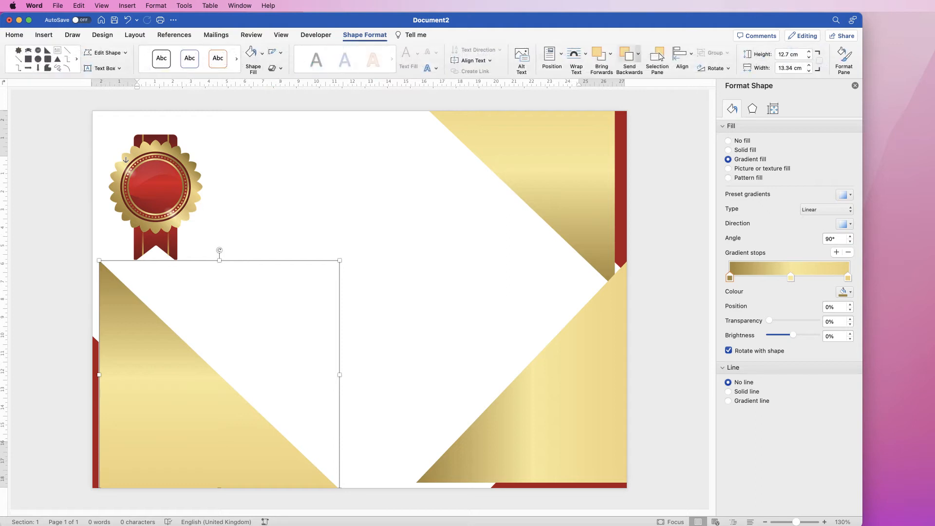
{"action": "left_click", "coordinate": [638, 54]}
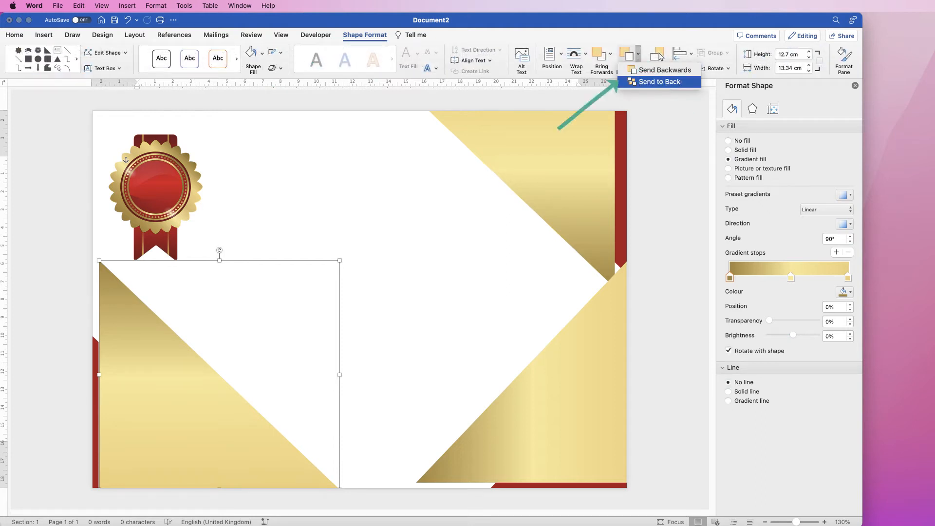
{"action": "left_click", "coordinate": [659, 81]}
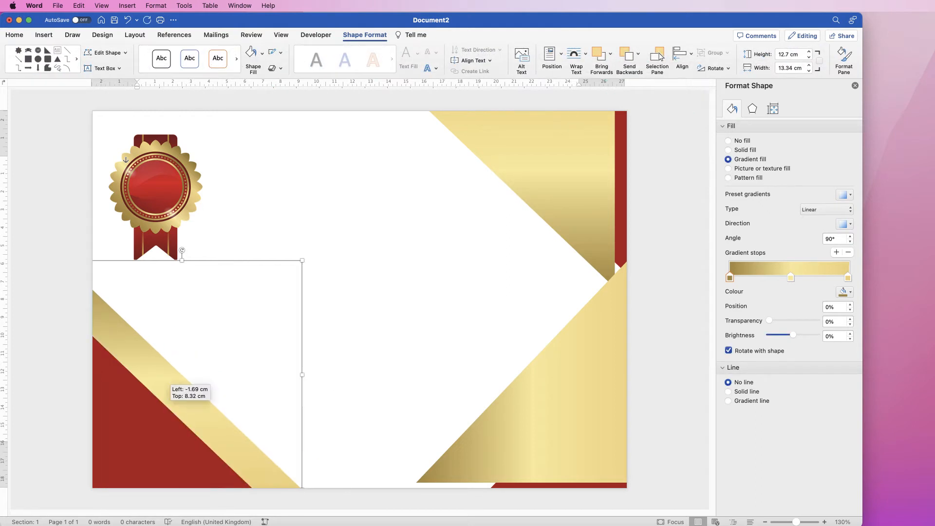
Tilt the lower-left gold triangle slightly counter-clockwise and shift it to form a tapering gold strip along the red triangle.
{"action": "mouse_move", "coordinate": [182, 250]}
{"action": "left_mouse_down"}
{"action": "mouse_move", "coordinate": [194, 250]}
{"action": "mouse_move", "coordinate": [170, 251]}
{"action": "left_mouse_up"}
{"action": "left_click_drag", "start_coordinate": [286, 468], "coordinate": [124, 419]}
{"action": "left_click_drag", "start_coordinate": [239, 451], "coordinate": [224, 444]}
Send the lower-right and upper-right gold triangles to the back, behind the red triangles.
{"action": "left_click", "coordinate": [550, 420]}
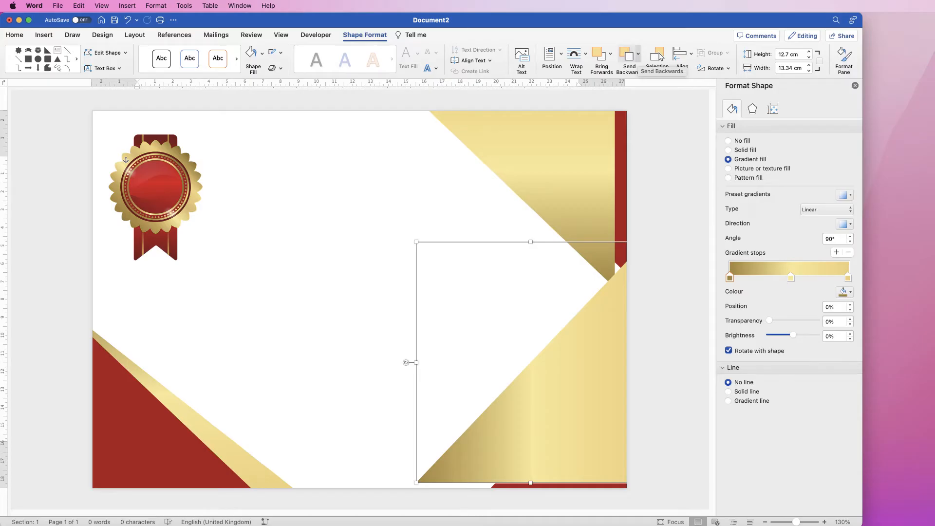
{"action": "left_click", "coordinate": [638, 54]}
{"action": "left_click", "coordinate": [657, 80]}
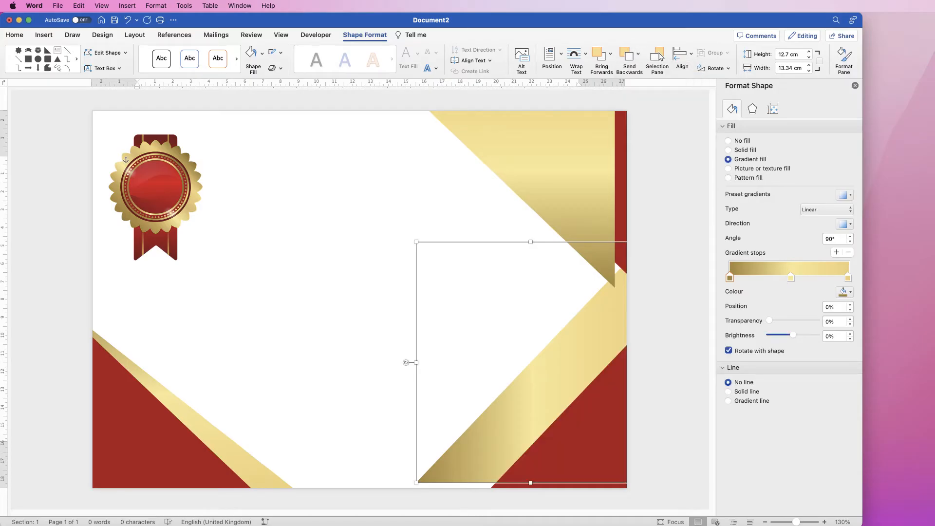
{"action": "left_click", "coordinate": [571, 168]}
{"action": "left_click", "coordinate": [660, 81]}
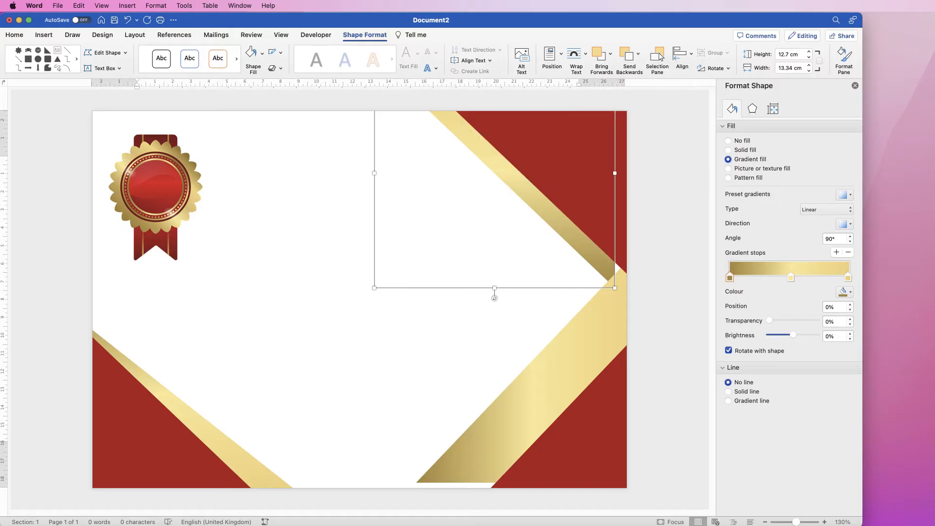
Reposition the gold and red triangles at the two right-hand page corners to leave narrow gold bands beside the red.
{"action": "left_click_drag", "start_coordinate": [563, 240], "coordinate": [605, 280]}
{"action": "left_click_drag", "start_coordinate": [556, 379], "coordinate": [582, 403]}
{"action": "left_click_drag", "start_coordinate": [593, 201], "coordinate": [617, 178]}
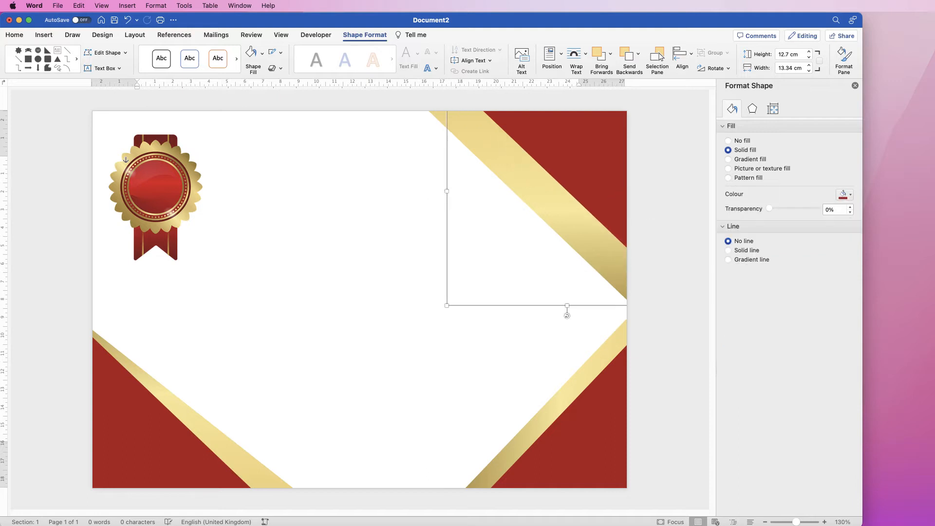
{"action": "left_click_drag", "start_coordinate": [566, 215], "coordinate": [582, 198]}
{"action": "left_click_drag", "start_coordinate": [597, 193], "coordinate": [583, 209]}
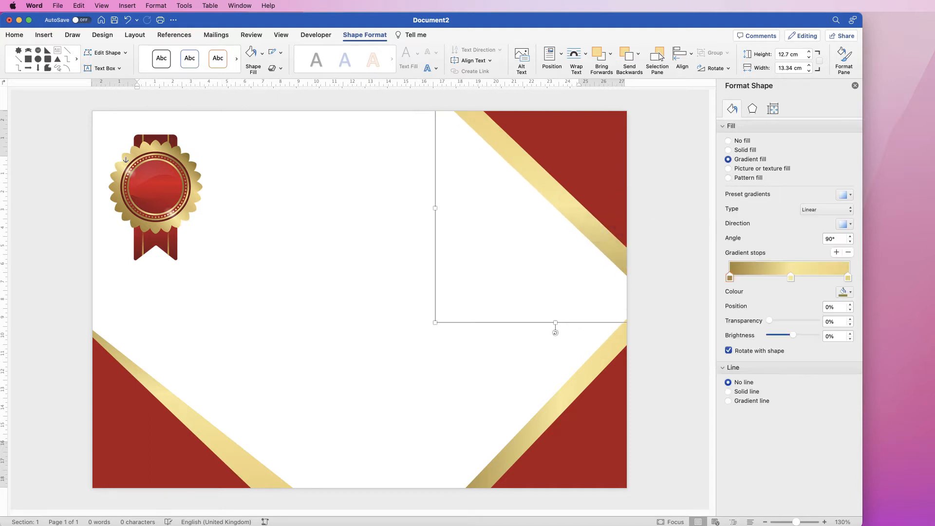
{"action": "left_click", "coordinate": [487, 253]}
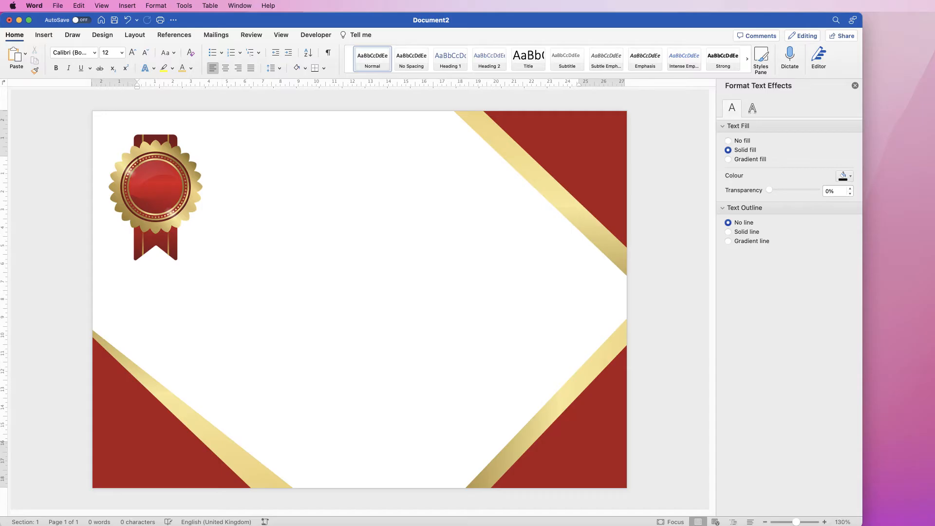
Draw a text box about 13.34 cm wide and 4.14 cm high right of the badge and enter CERTIFICATE in it.
{"action": "left_click", "coordinate": [44, 34]}
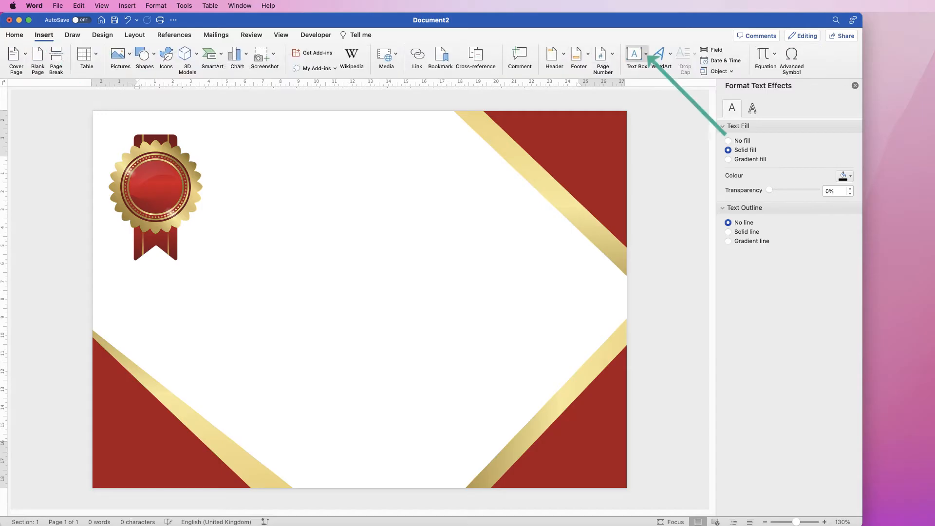
{"action": "left_click", "coordinate": [645, 53]}
{"action": "left_click", "coordinate": [668, 69]}
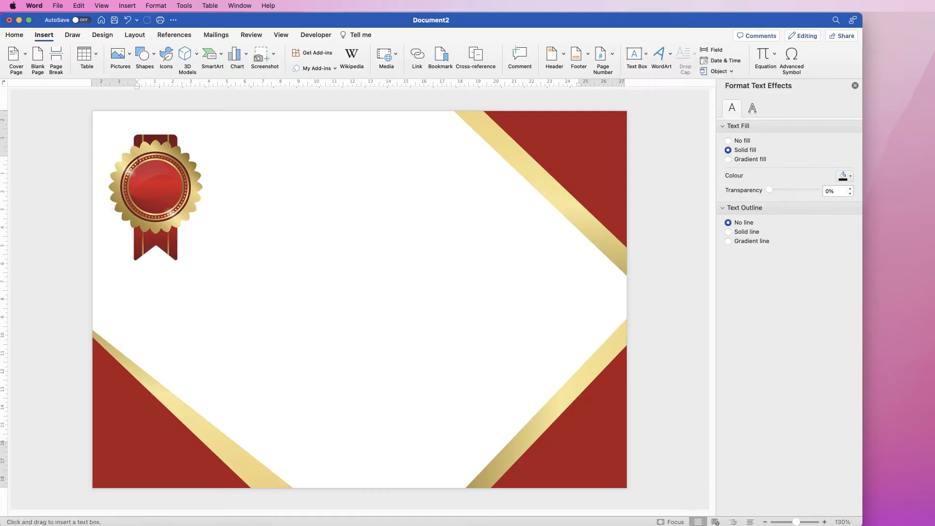
{"action": "left_click_drag", "start_coordinate": [252, 162], "coordinate": [492, 237]}
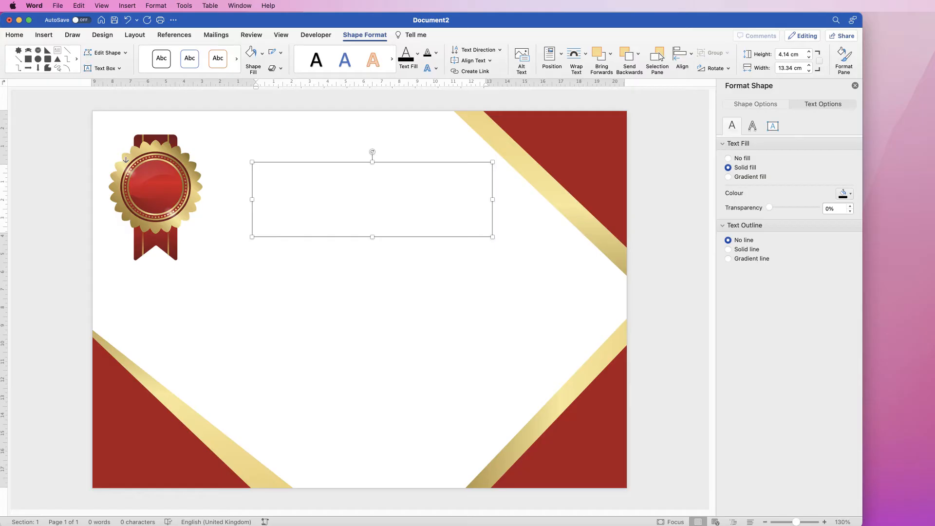
{"action": "type", "text": "CERTIFI"}
{"action": "key", "text": "Return"}
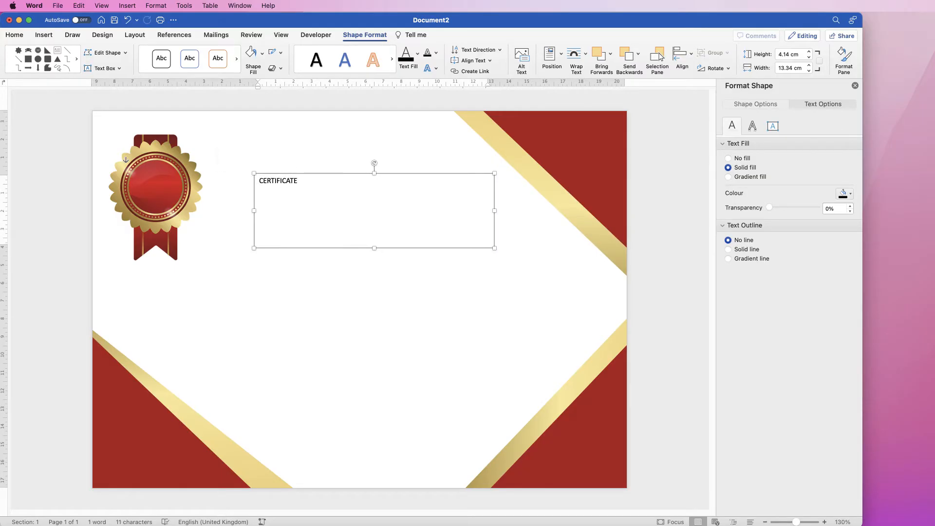
Reduce the CERTIFICATE text box to about 0.97 cm high and move it slightly down and left on the page.
{"action": "left_click_drag", "start_coordinate": [374, 248], "coordinate": [375, 190]}
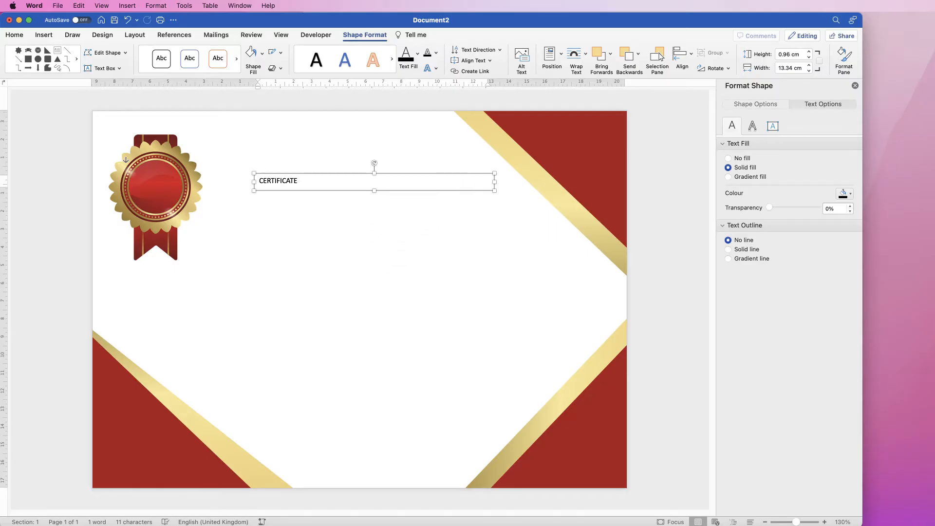
{"action": "left_click", "coordinate": [374, 253]}
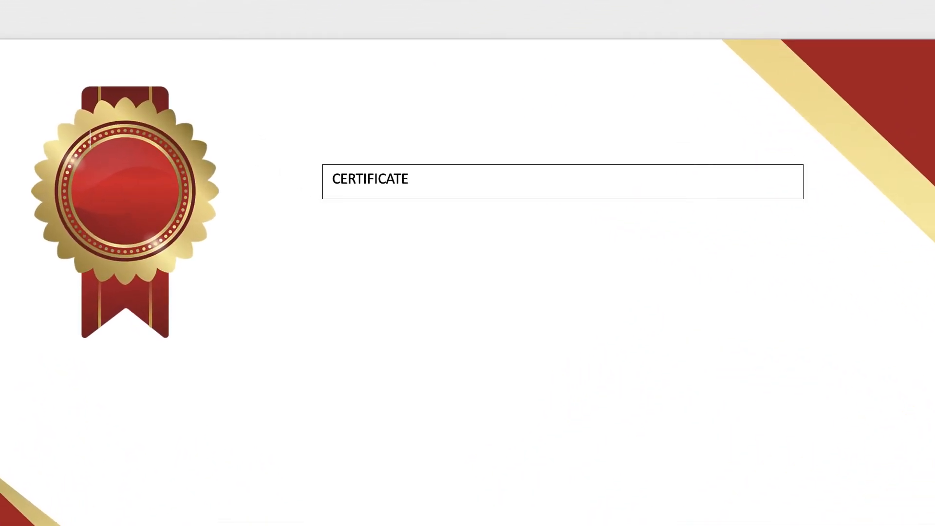
{"action": "left_click_drag", "start_coordinate": [489, 199], "coordinate": [464, 214]}
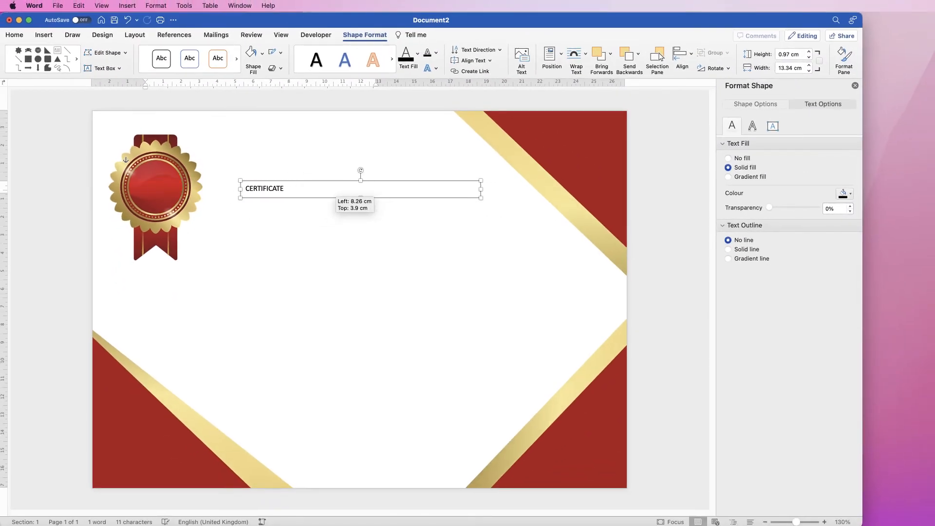
{"action": "left_click_drag", "start_coordinate": [332, 198], "coordinate": [332, 197]}
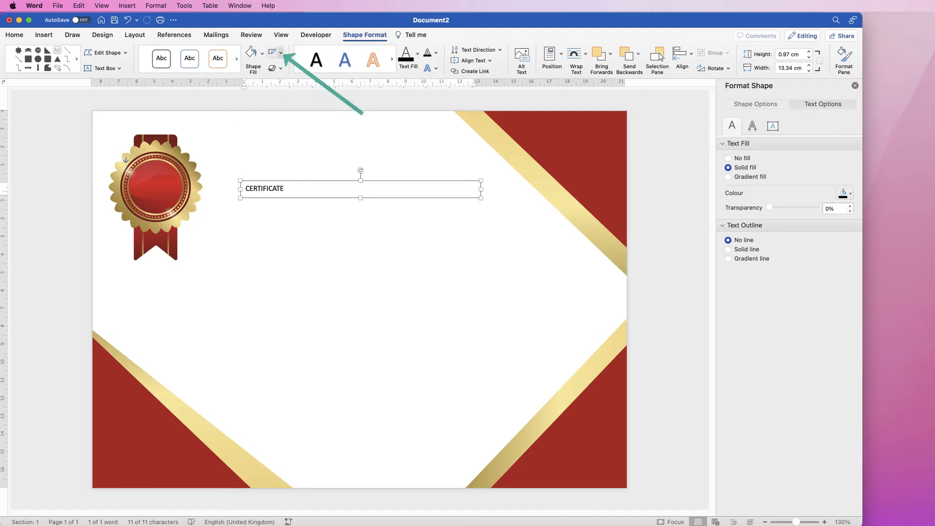
Remove the CERTIFICATE text box's outline and fill, and position it to the right of the badge.
{"action": "left_click", "coordinate": [281, 53]}
{"action": "left_click", "coordinate": [282, 70]}
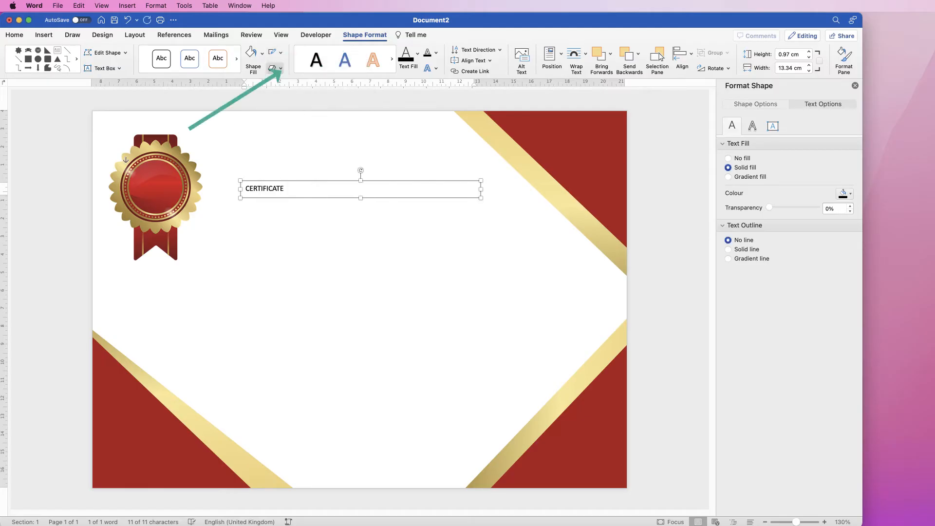
{"action": "left_click", "coordinate": [262, 53]}
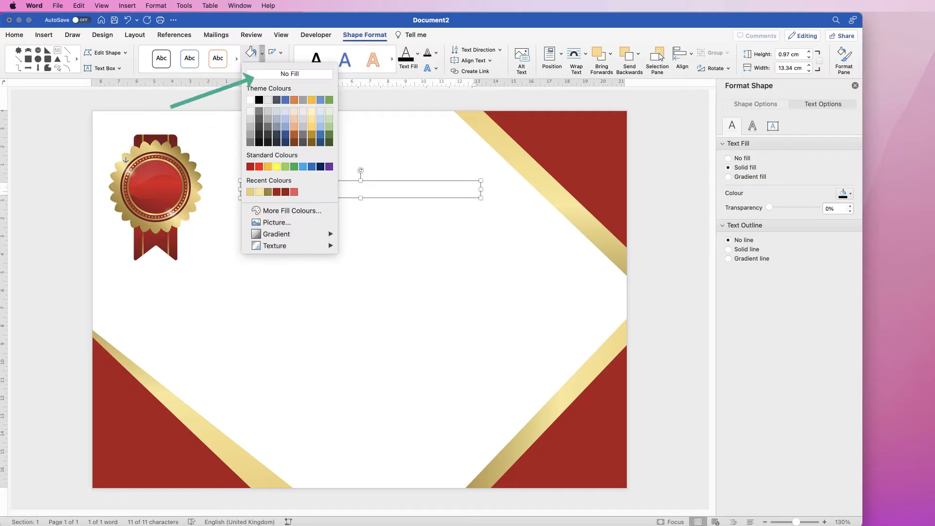
{"action": "left_click", "coordinate": [275, 74]}
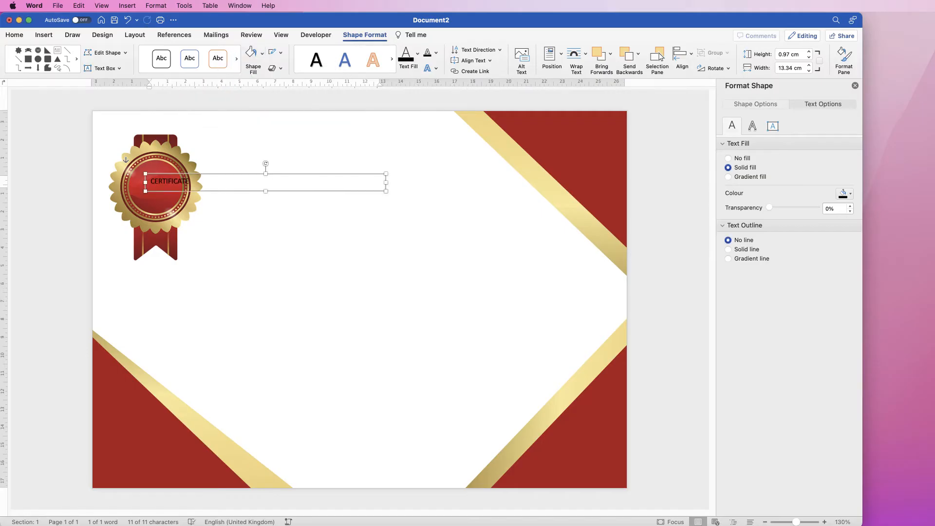
{"action": "left_click", "coordinate": [292, 253]}
{"action": "left_click_drag", "start_coordinate": [178, 173], "coordinate": [265, 168]}
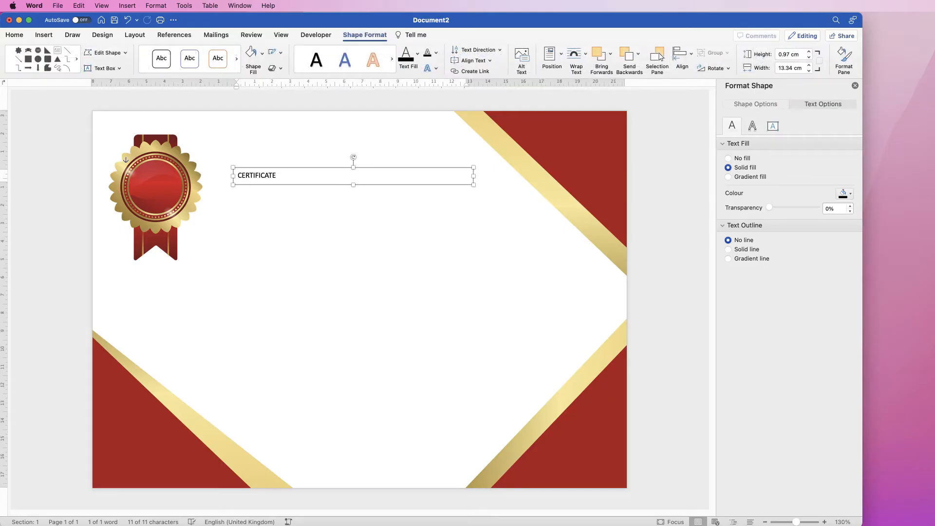
Centre the word CERTIFICATE horizontally within its text box.
{"action": "left_click", "coordinate": [267, 175]}
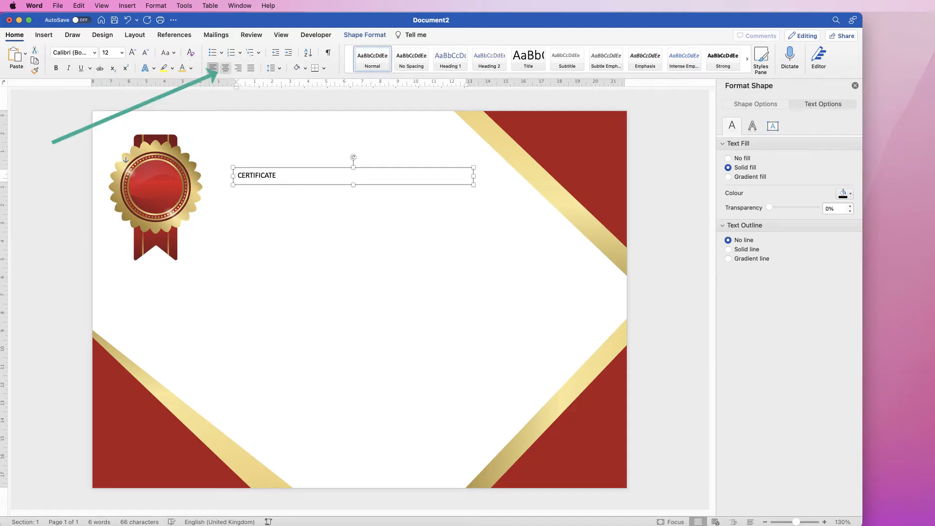
{"action": "key", "text": "super+a"}
{"action": "key", "text": "super+e"}
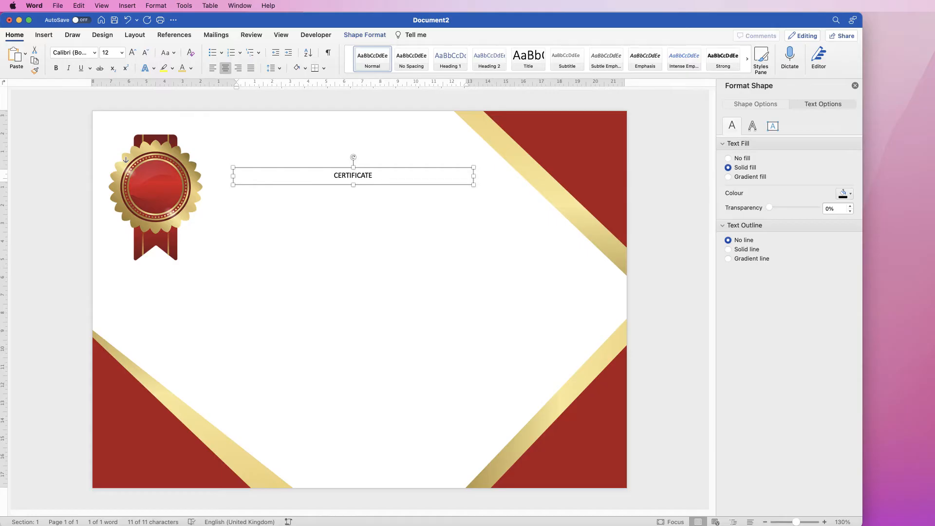
Duplicate the CERTIFICATE text box down the page to make a column of seven.
{"action": "left_click_drag", "start_coordinate": [360, 168], "coordinate": [360, 313]}
{"action": "left_click", "coordinate": [390, 363]}
{"action": "left_click", "coordinate": [363, 321]}
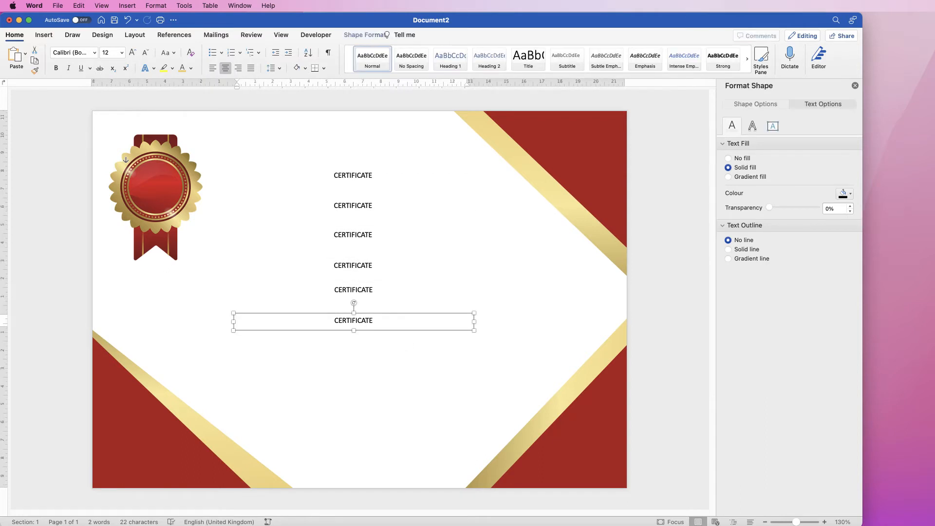
{"action": "left_click_drag", "start_coordinate": [362, 321], "coordinate": [363, 362]}
Set the topmost CERTIFICATE text to the Lucida Grande font at size 48.
{"action": "left_click", "coordinate": [353, 176]}
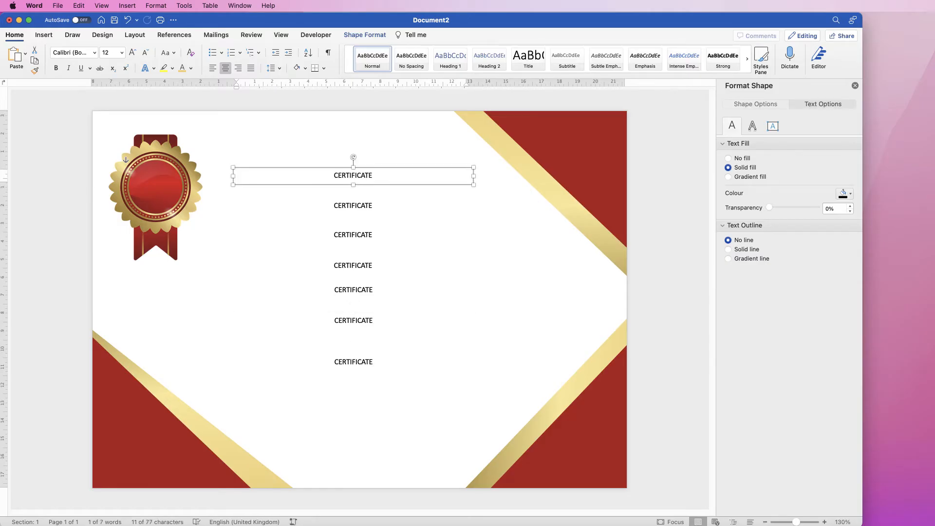
{"action": "left_click_drag", "start_coordinate": [375, 176], "coordinate": [334, 176]}
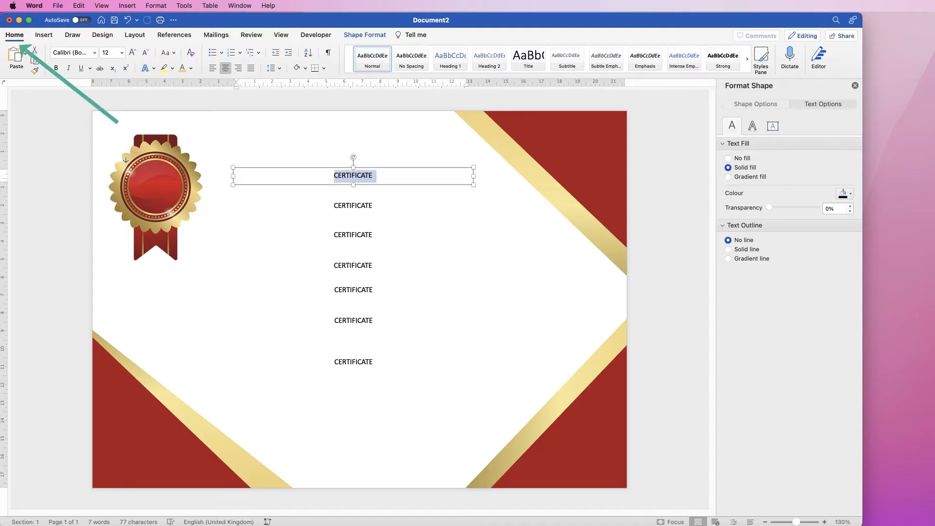
{"action": "left_click", "coordinate": [94, 53]}
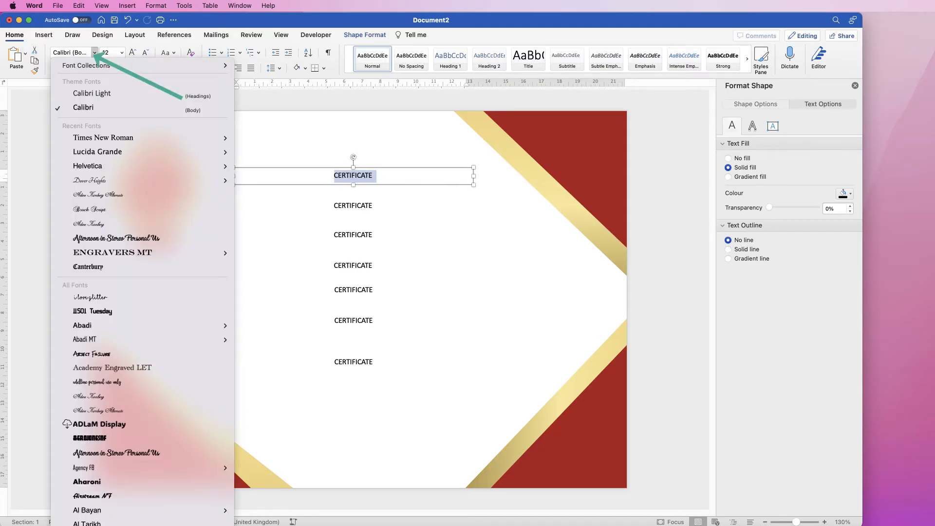
{"action": "mouse_move", "coordinate": [100, 152]}
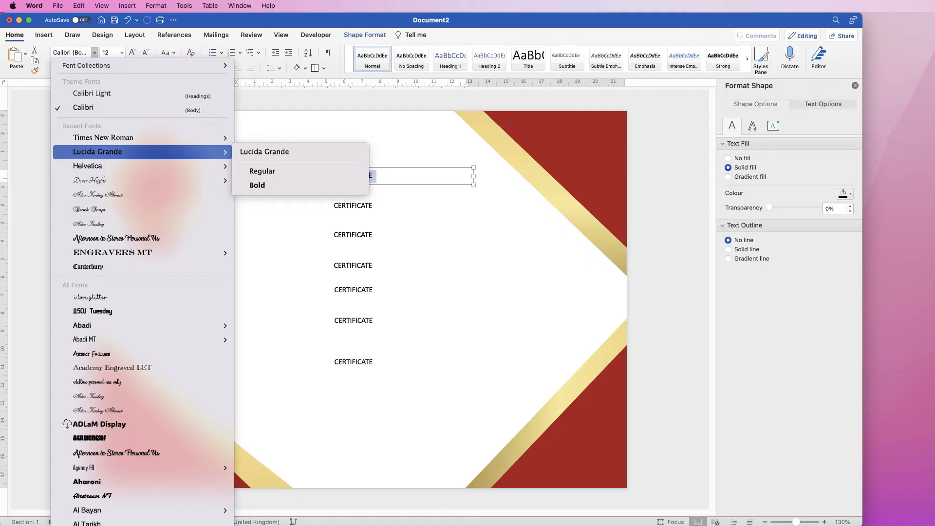
{"action": "left_click", "coordinate": [100, 152]}
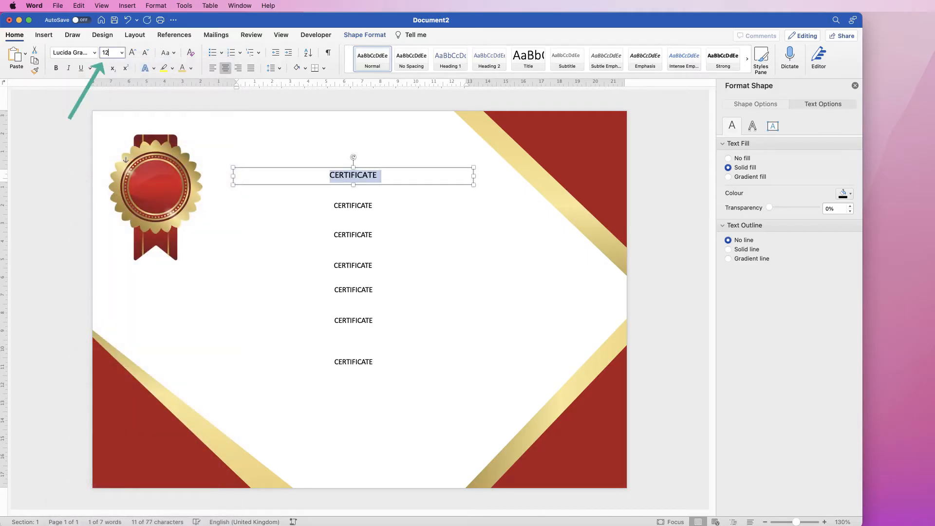
{"action": "key", "text": "BackSpace"}
{"action": "key", "text": "BackSpace"}
{"action": "type", "text": "48"}
{"action": "key", "text": "Return"}
Move the second CERTIFICATE text box to the end of the column and enlarge the topmost one to about 2.24 by 13.97 cm.
{"action": "left_click_drag", "start_coordinate": [348, 197], "coordinate": [342, 389]}
{"action": "left_click", "coordinate": [353, 178]}
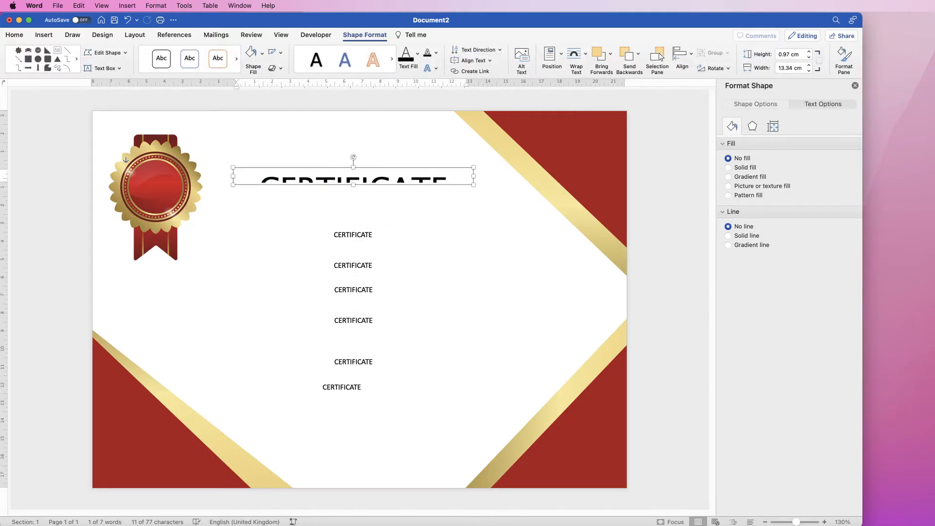
{"action": "left_click_drag", "start_coordinate": [353, 184], "coordinate": [354, 208]}
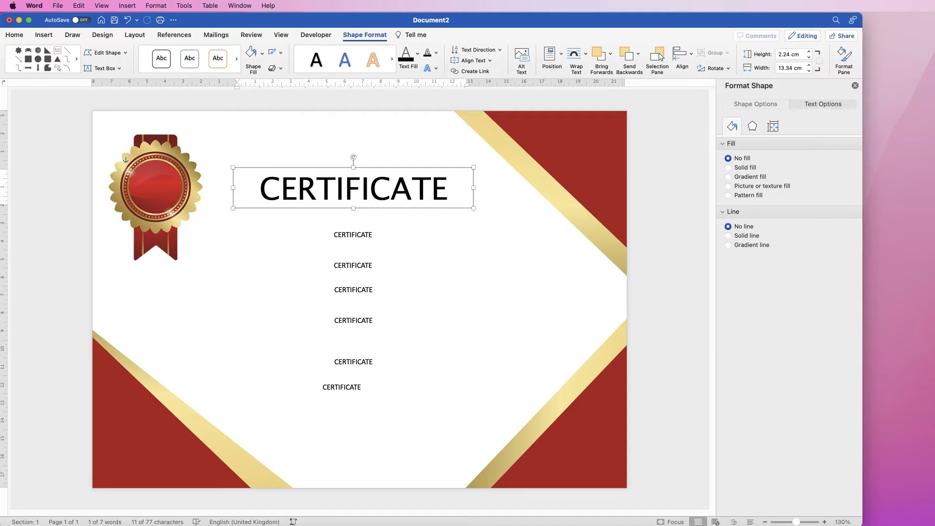
{"action": "left_click_drag", "start_coordinate": [474, 187], "coordinate": [485, 188]}
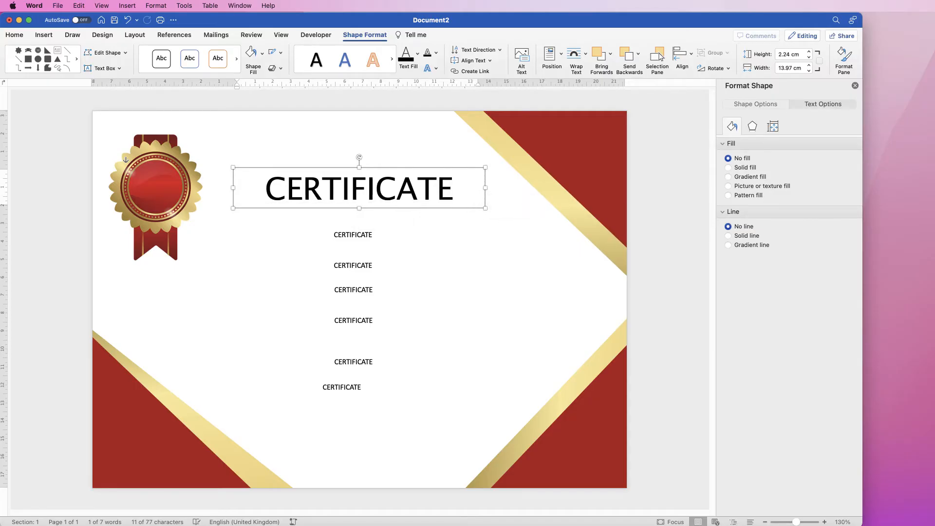
Expand the character spacing of the large CERTIFICATE title by 5 pt.
{"action": "triple_click", "coordinate": [372, 189]}
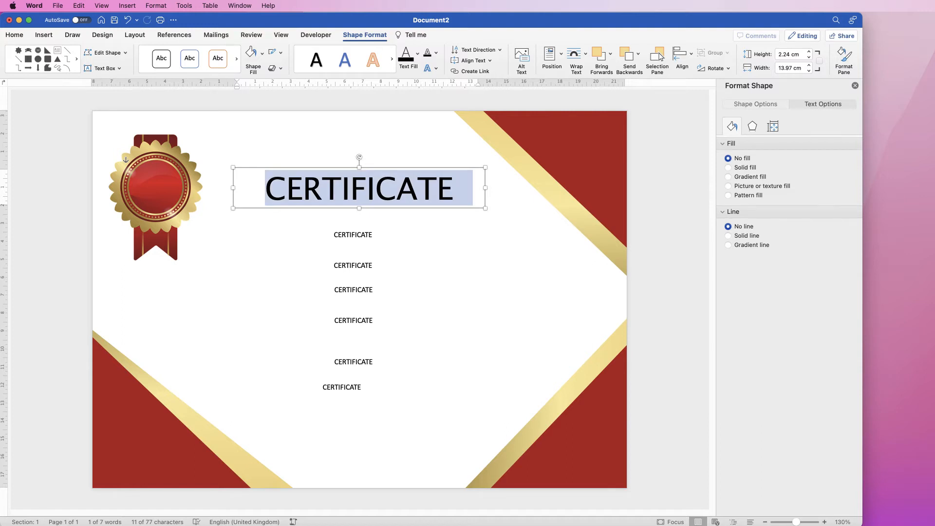
{"action": "right_click", "coordinate": [347, 180]}
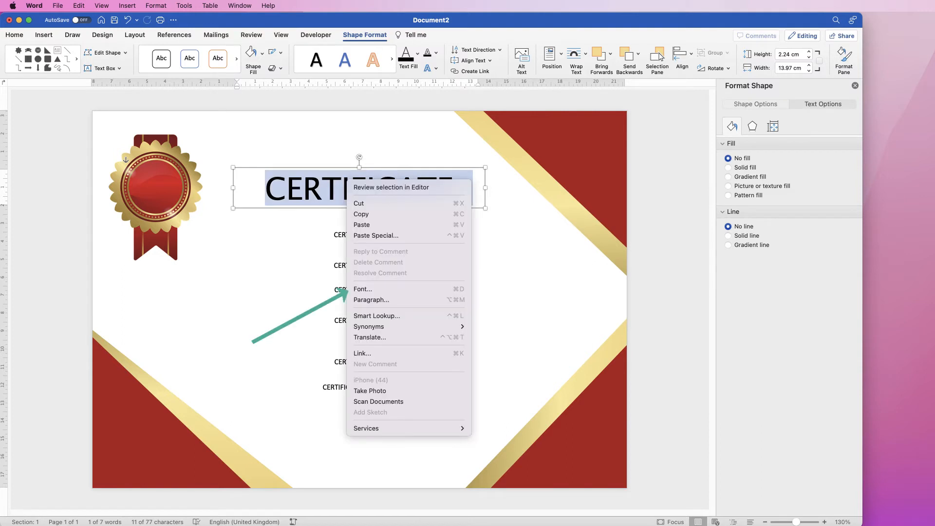
{"action": "left_click", "coordinate": [363, 289]}
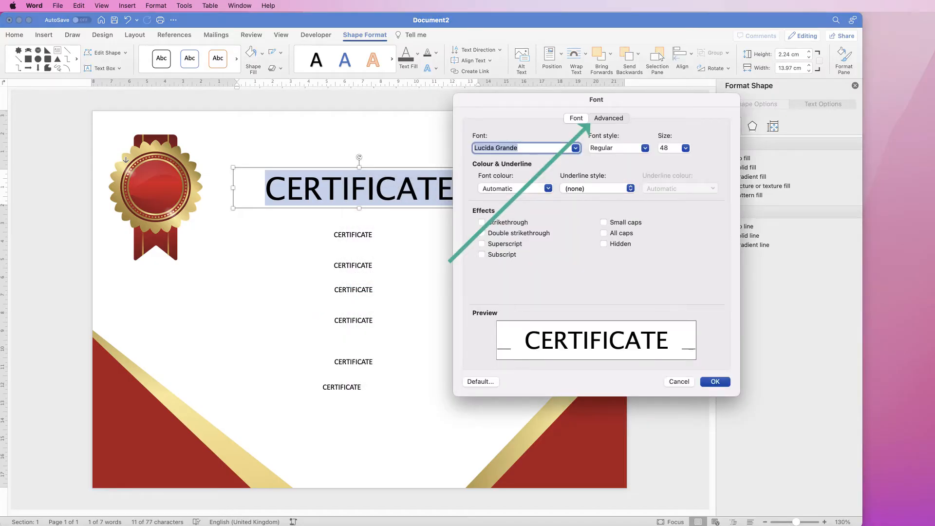
{"action": "left_click", "coordinate": [609, 118]}
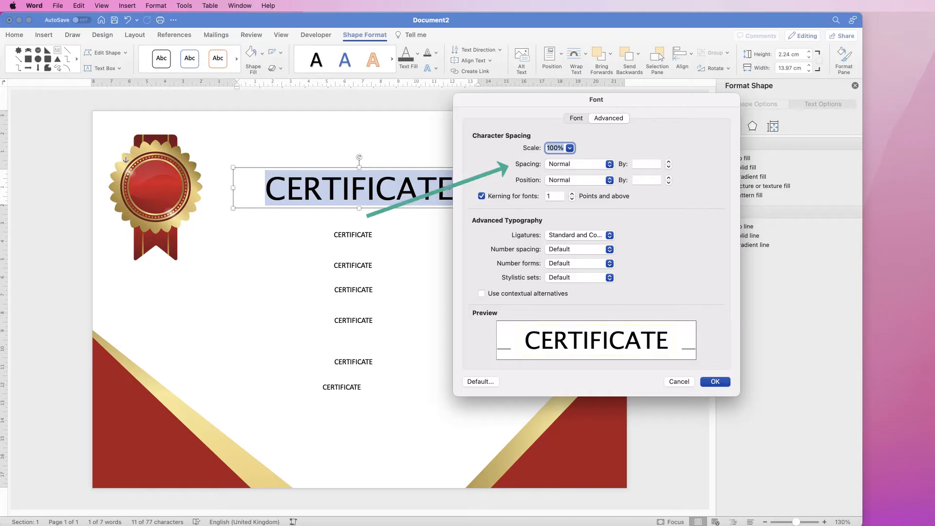
{"action": "left_click", "coordinate": [580, 164]}
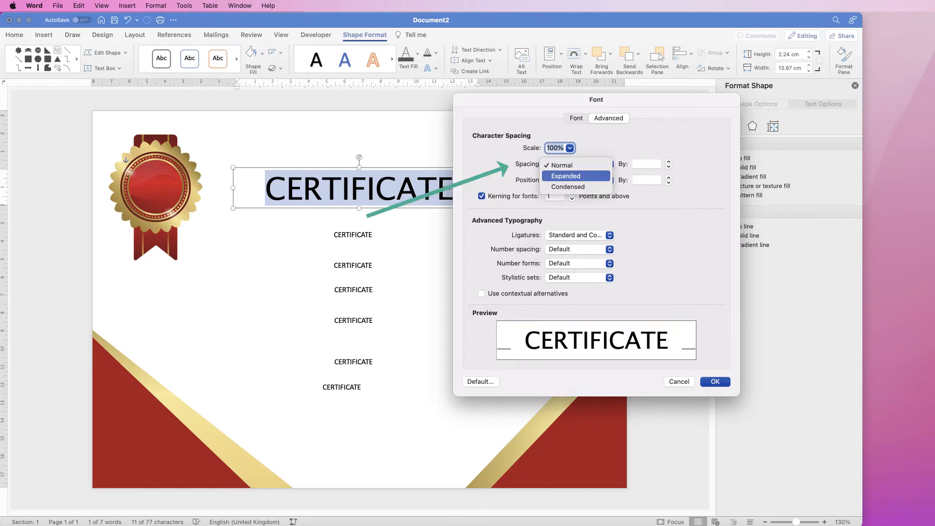
{"action": "left_click", "coordinate": [569, 175]}
{"action": "left_click", "coordinate": [646, 165]}
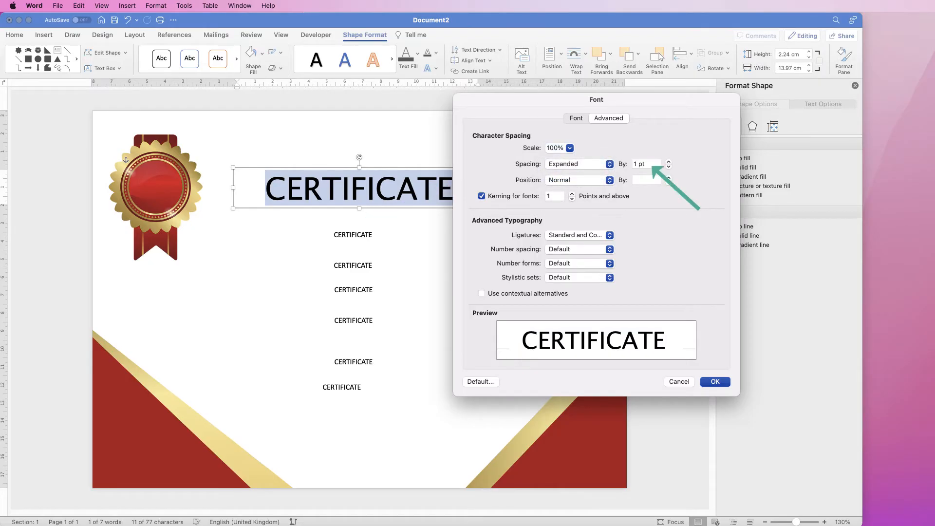
{"action": "type", "text": "5"}
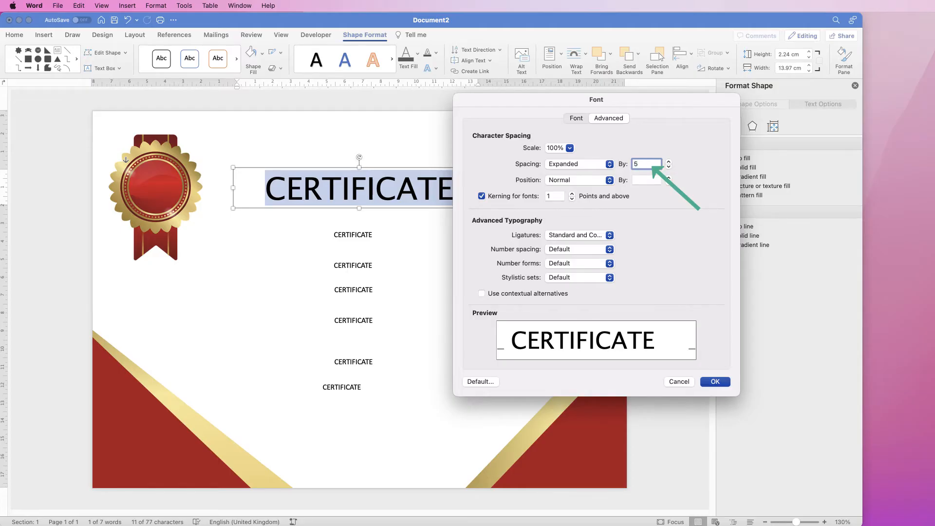
{"action": "key", "text": "Return"}
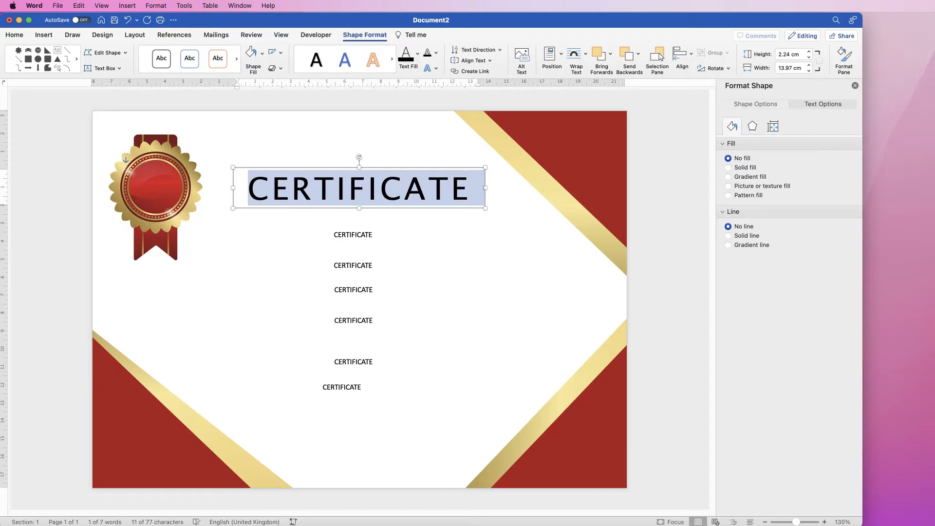
Set the CERTIFICATE text directly below the title to the Helvetica font at size 22.
{"action": "left_click", "coordinate": [353, 235]}
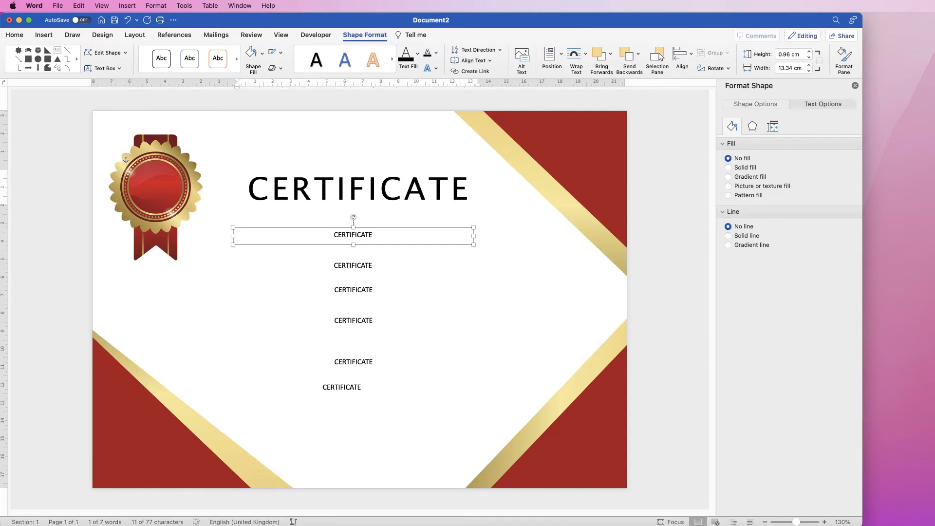
{"action": "left_click", "coordinate": [361, 235]}
{"action": "triple_click", "coordinate": [361, 236]}
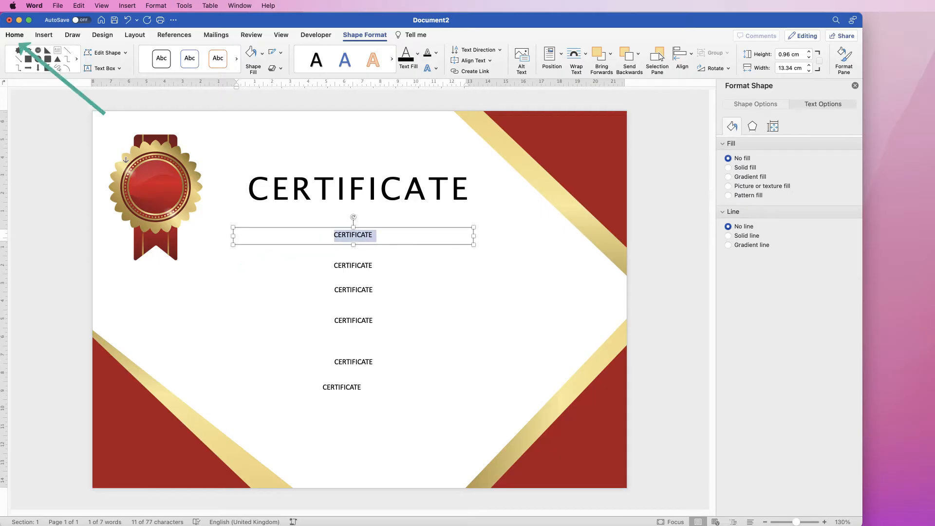
{"action": "left_click", "coordinate": [15, 34]}
{"action": "left_click", "coordinate": [95, 52]}
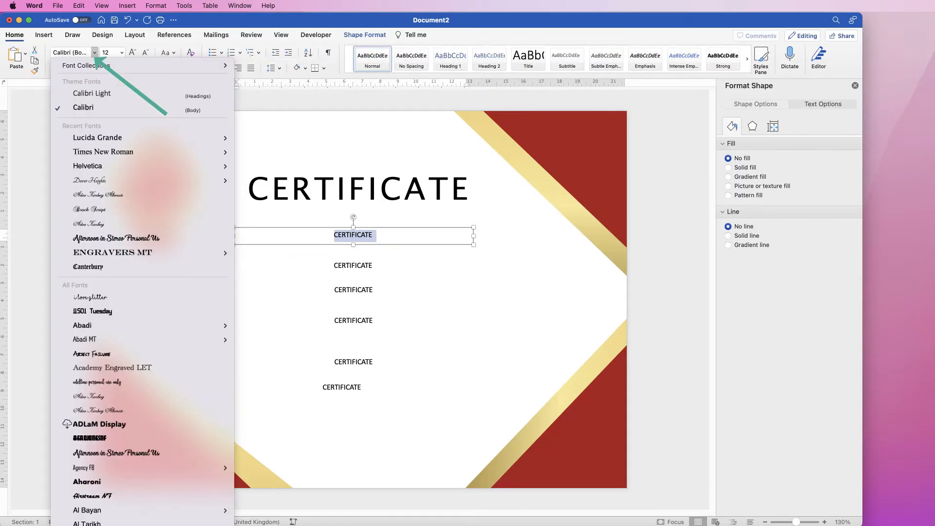
{"action": "left_click", "coordinate": [97, 166]}
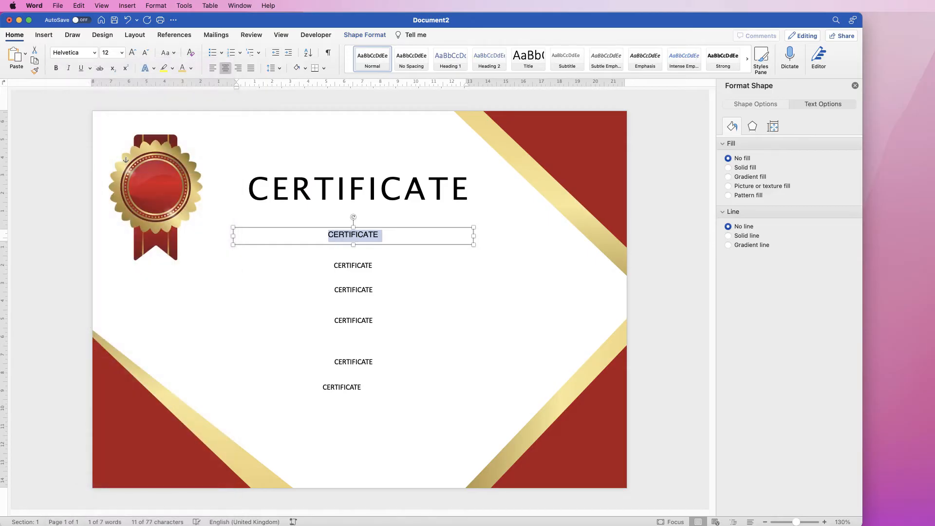
{"action": "left_click", "coordinate": [108, 52]}
{"action": "type", "text": "22"}
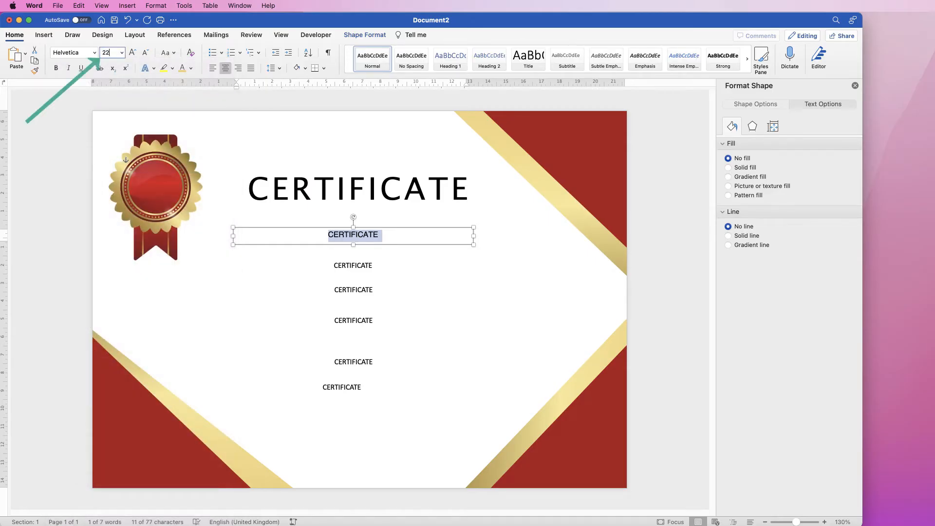
{"action": "key", "text": "Return"}
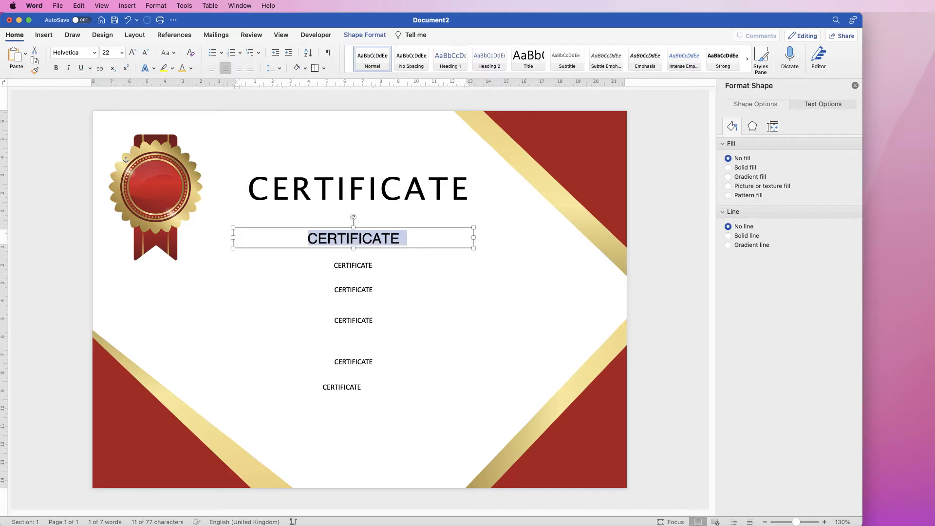
Replace that text with OF ACHIEVEMENT, move its box up under the title and narrow it to about 7.82 cm wide.
{"action": "type", "text": "OF ACHIEVEMENT"}
{"action": "left_click_drag", "start_coordinate": [371, 248], "coordinate": [374, 228]}
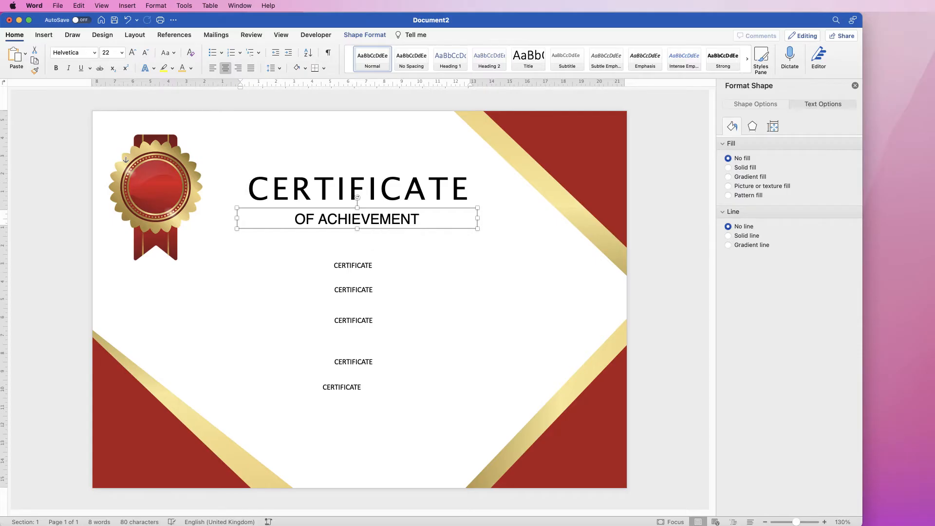
{"action": "left_click_drag", "start_coordinate": [477, 218], "coordinate": [377, 220]}
{"action": "left_click", "coordinate": [400, 250]}
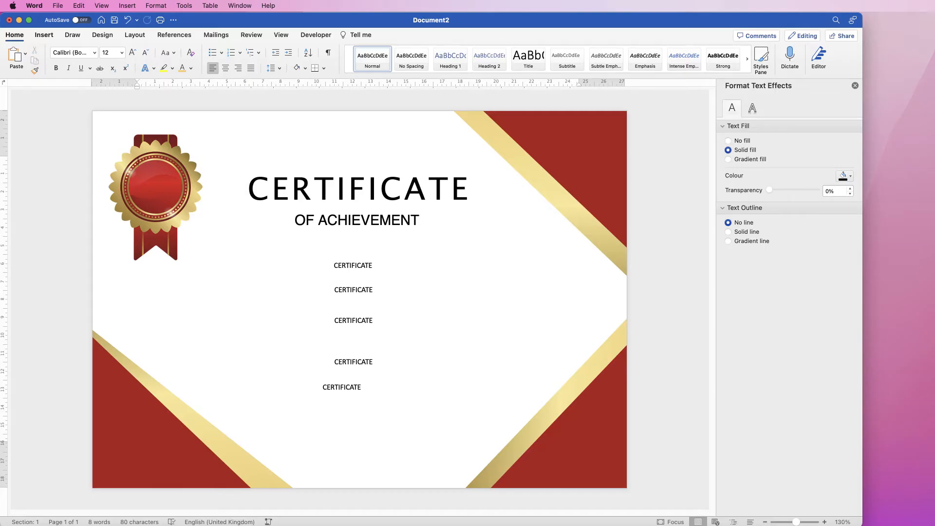
Draw a horizontal straight line about 12.07 cm long through the middle of the OF ACHIEVEMENT text.
{"action": "left_click", "coordinate": [44, 34]}
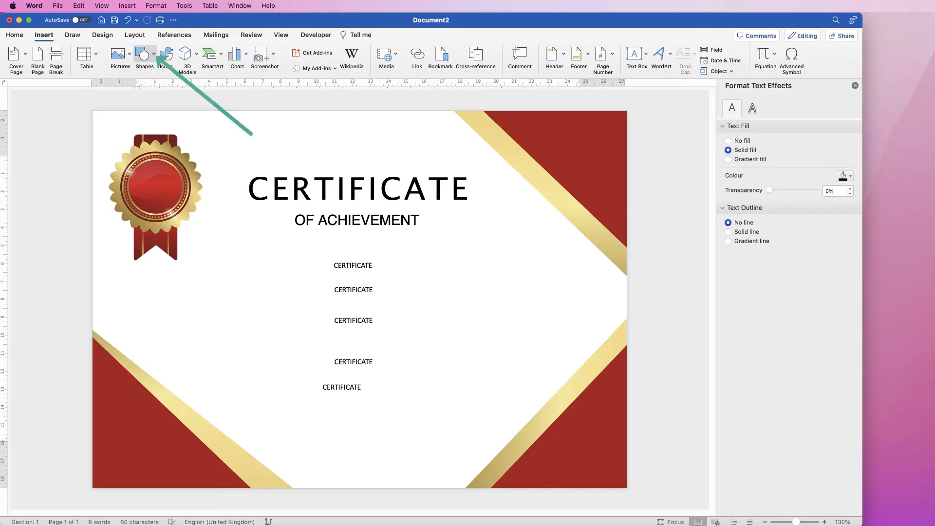
{"action": "left_click", "coordinate": [145, 56]}
{"action": "left_click", "coordinate": [144, 139]}
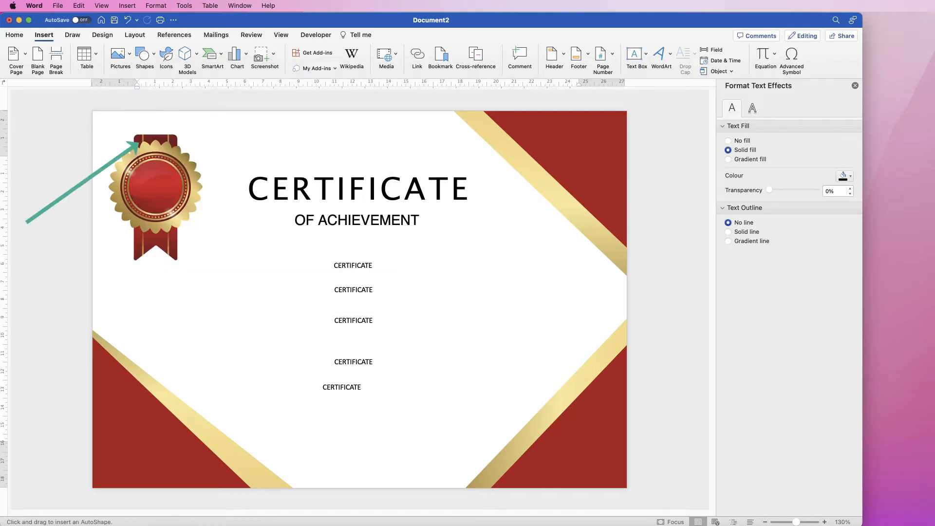
{"action": "mouse_move", "coordinate": [252, 218]}
{"action": "left_mouse_down"}
{"action": "mouse_move", "coordinate": [464, 220]}
{"action": "mouse_move", "coordinate": [463, 203]}
{"action": "mouse_move", "coordinate": [454, 246]}
{"action": "mouse_move", "coordinate": [462, 209]}
{"action": "mouse_move", "coordinate": [470, 220]}
{"action": "left_mouse_up"}
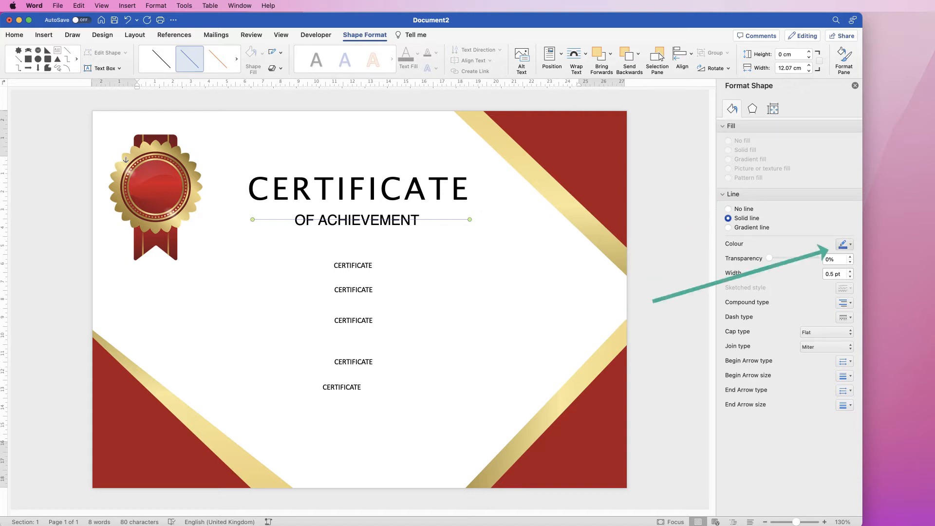
Colour the horizontal line black and set its width to 1.75 pt.
{"action": "left_click", "coordinate": [845, 244]}
{"action": "left_click", "coordinate": [852, 270]}
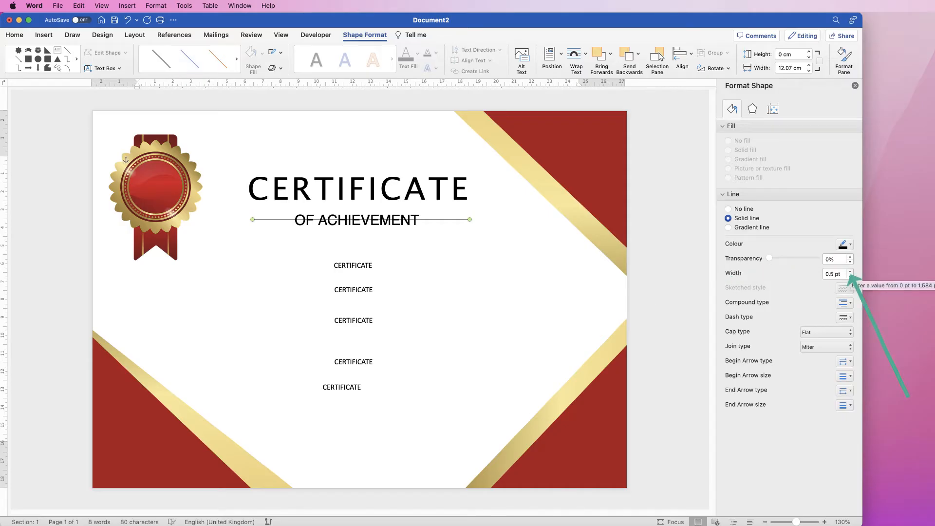
{"action": "left_click", "coordinate": [850, 271]}
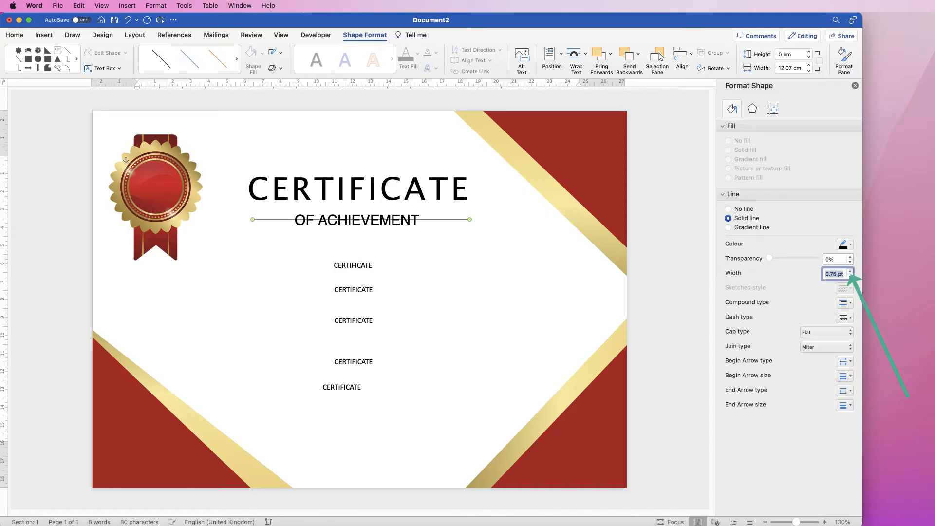
{"action": "left_click", "coordinate": [850, 271]}
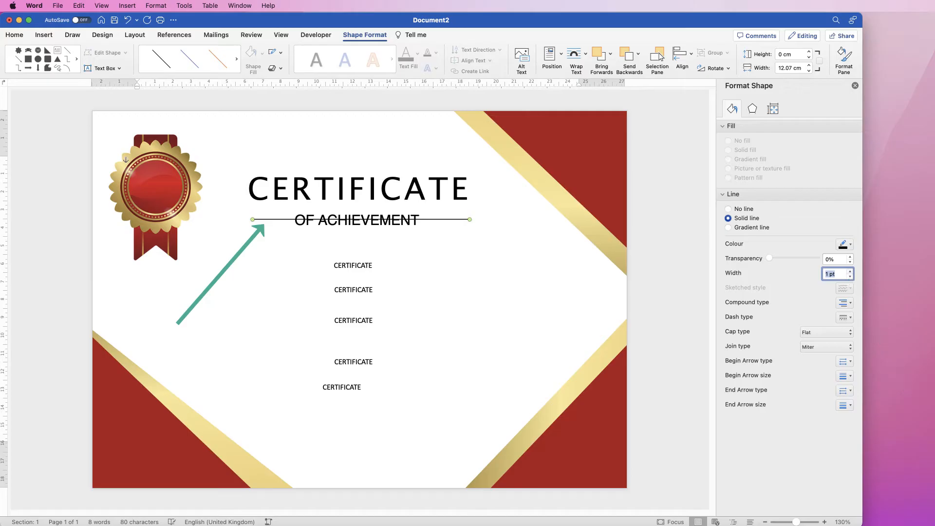
{"action": "left_click", "coordinate": [850, 272]}
{"action": "left_click", "coordinate": [850, 272]}
{"action": "left_click", "coordinate": [850, 272]}
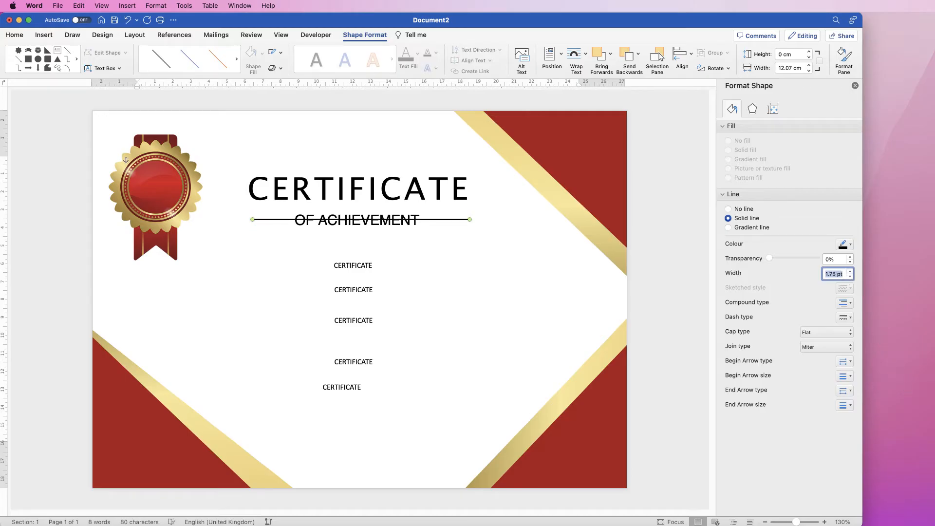
Fill the OF ACHIEVEMENT text box with white and bring it in front of the horizontal line.
{"action": "left_click", "coordinate": [353, 265]}
{"action": "left_click", "coordinate": [357, 220]}
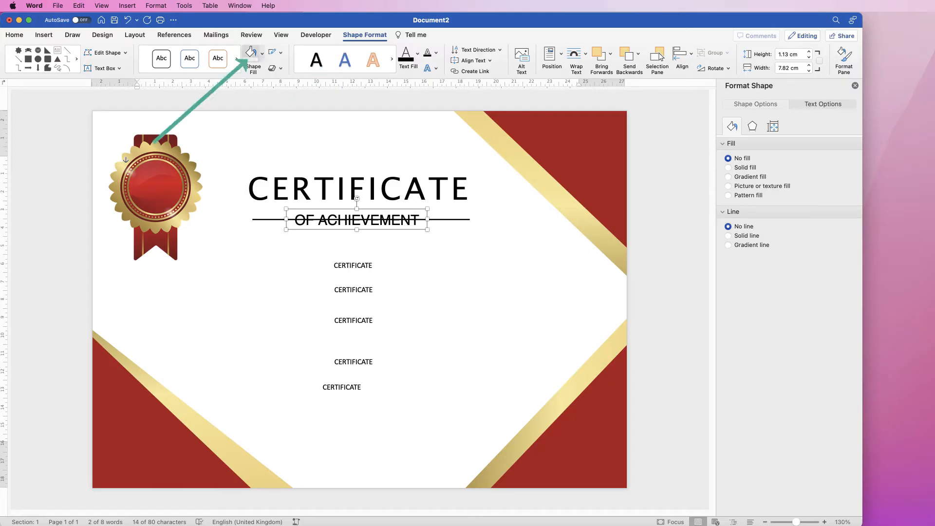
{"action": "left_click", "coordinate": [262, 54]}
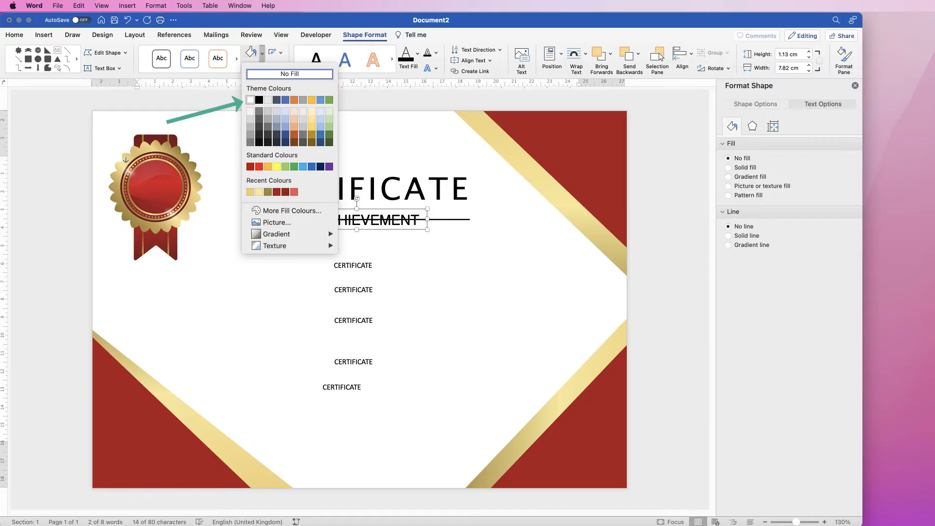
{"action": "left_click", "coordinate": [251, 100]}
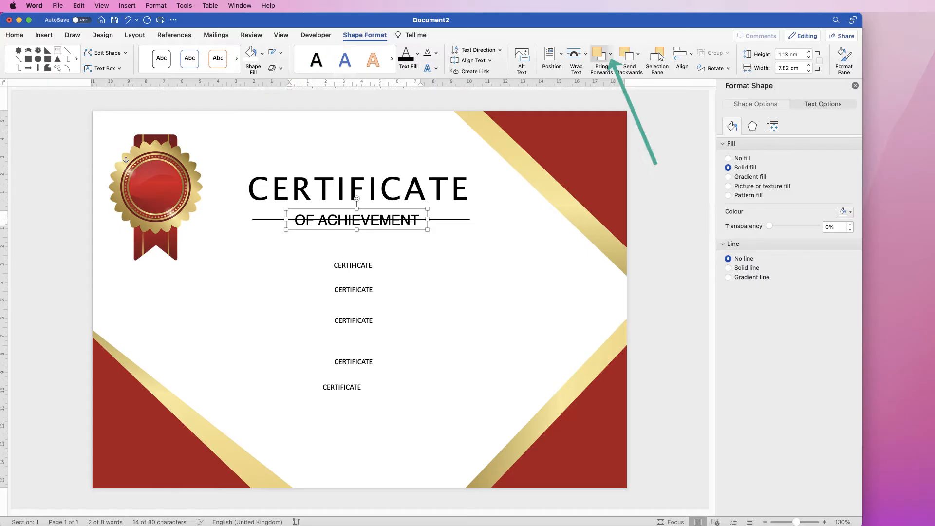
{"action": "left_click", "coordinate": [610, 54]}
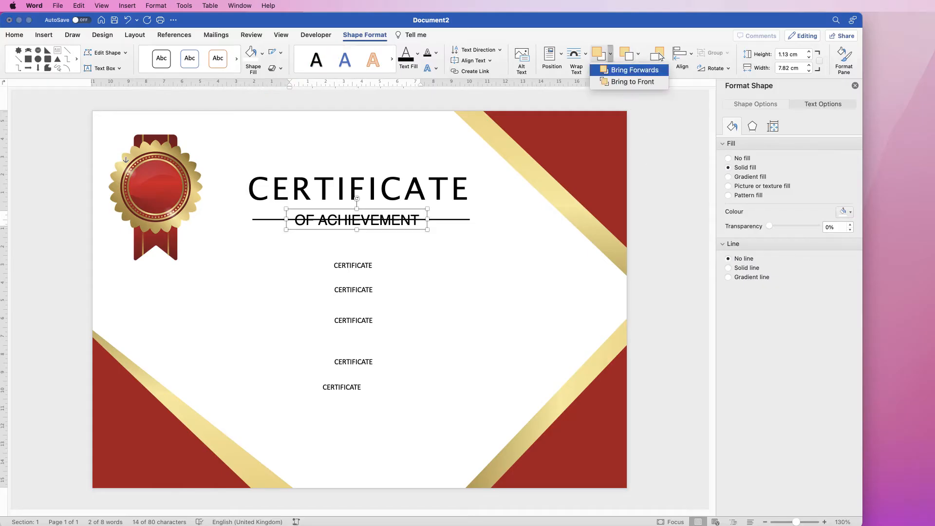
{"action": "key", "text": "Return"}
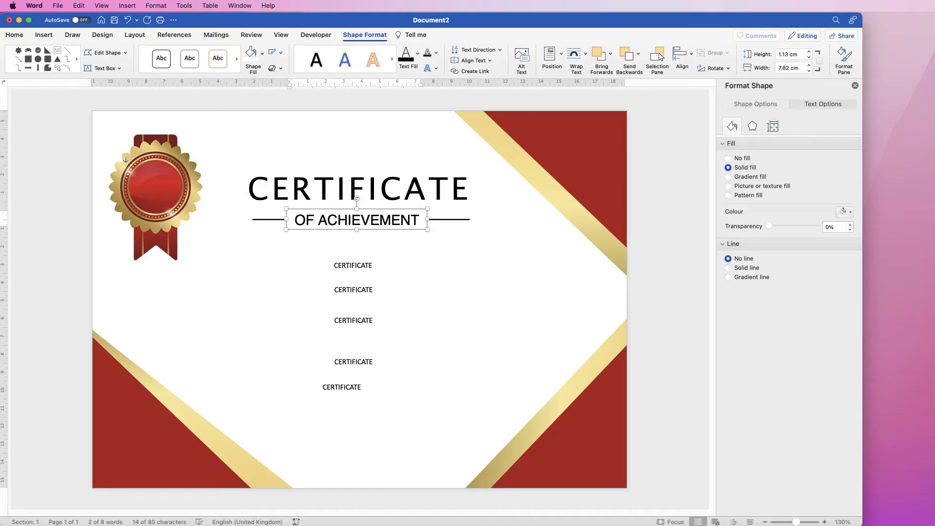
{"action": "left_click", "coordinate": [438, 238]}
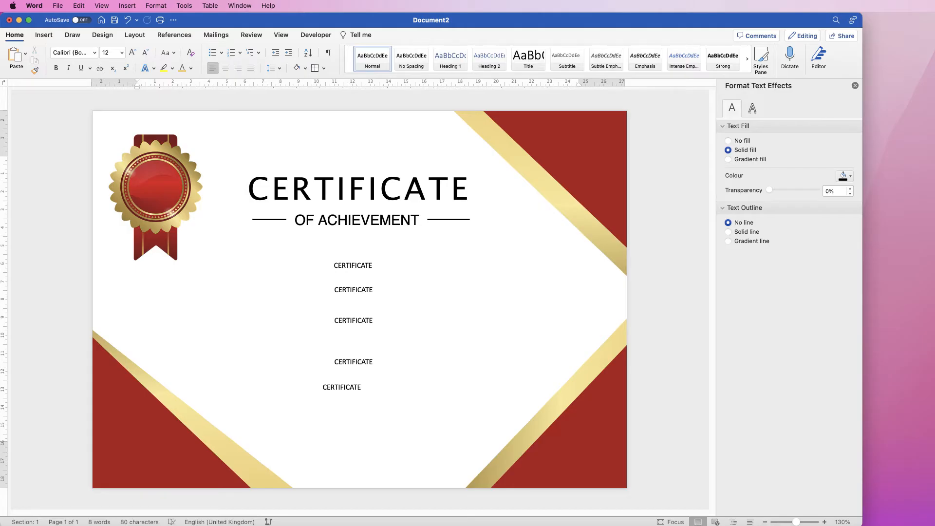
Move the next CERTIFICATE text box up beneath OF ACHIEVEMENT and replace its text with PROUDLY PRESENTED TO.
{"action": "left_click_drag", "start_coordinate": [370, 265], "coordinate": [341, 238]}
{"action": "type", "text": "PROUDLY PRESENTED TO"}
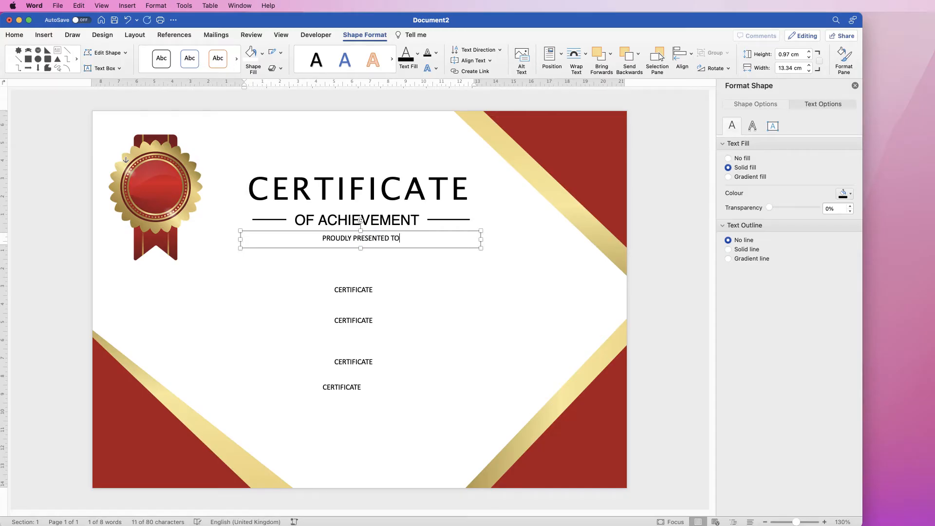
Set the PROUDLY PRESENTED TO text in Lucida Grande with character spacing expanded by 5 pt.
{"action": "left_click_drag", "start_coordinate": [403, 239], "coordinate": [322, 238]}
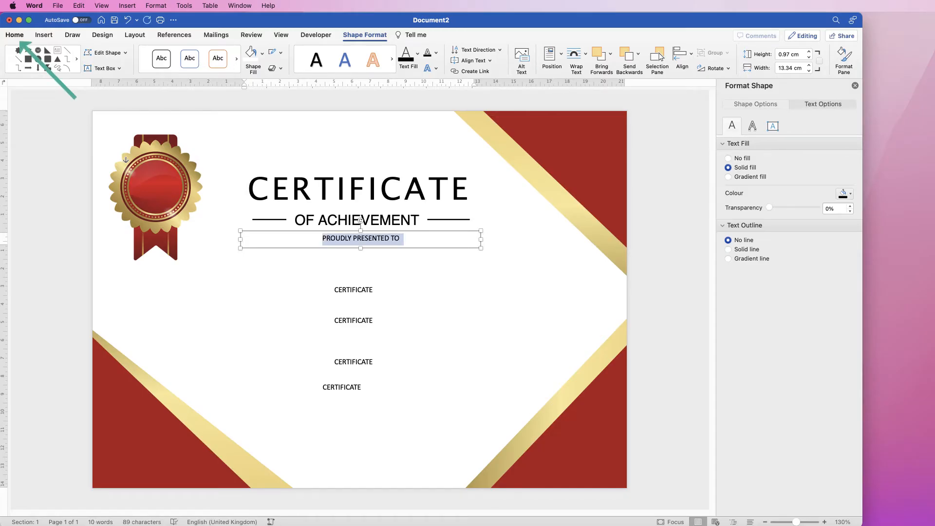
{"action": "left_click", "coordinate": [15, 35]}
{"action": "left_click", "coordinate": [94, 52]}
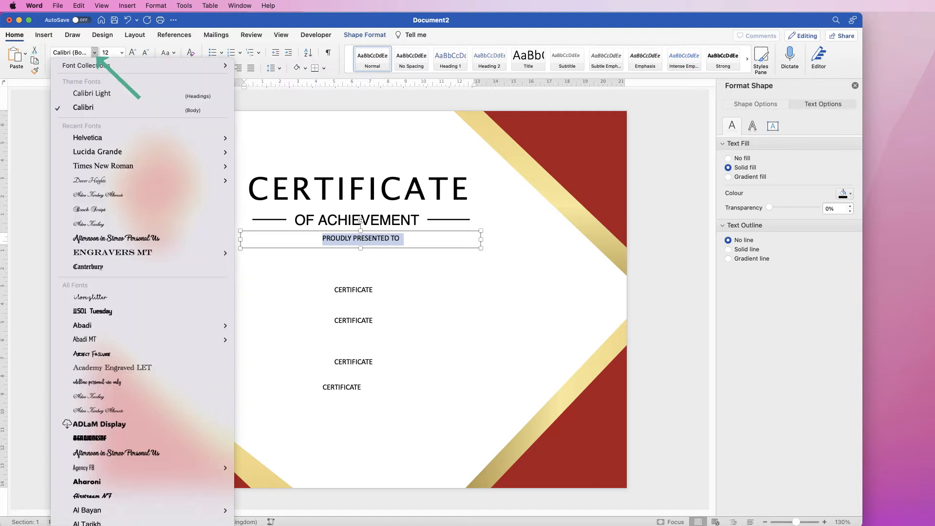
{"action": "left_click", "coordinate": [98, 152]}
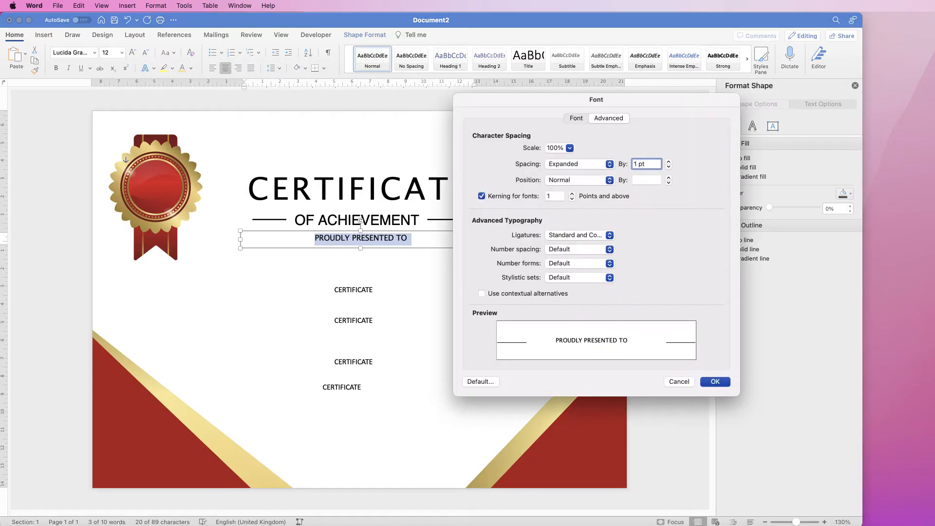
{"action": "left_click_drag", "start_coordinate": [647, 165], "coordinate": [633, 164]}
{"action": "type", "text": "5"}
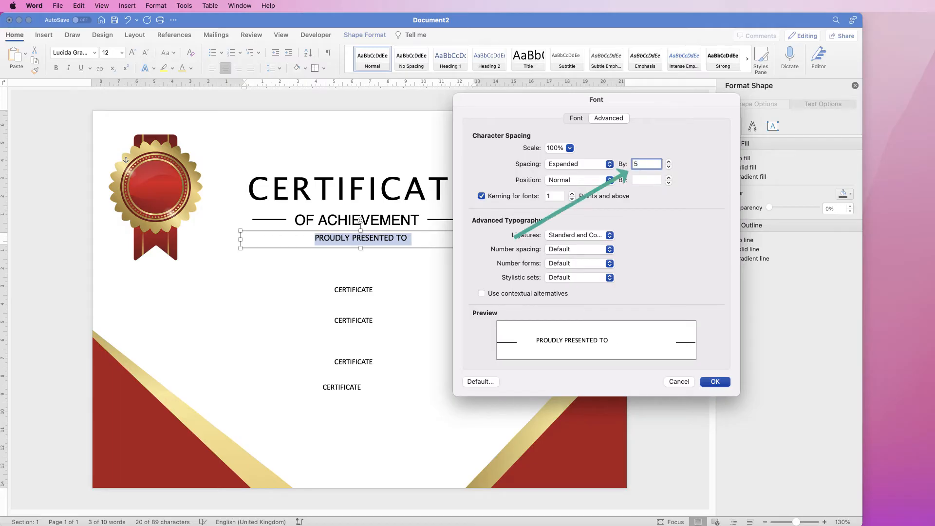
{"action": "key", "text": "Return"}
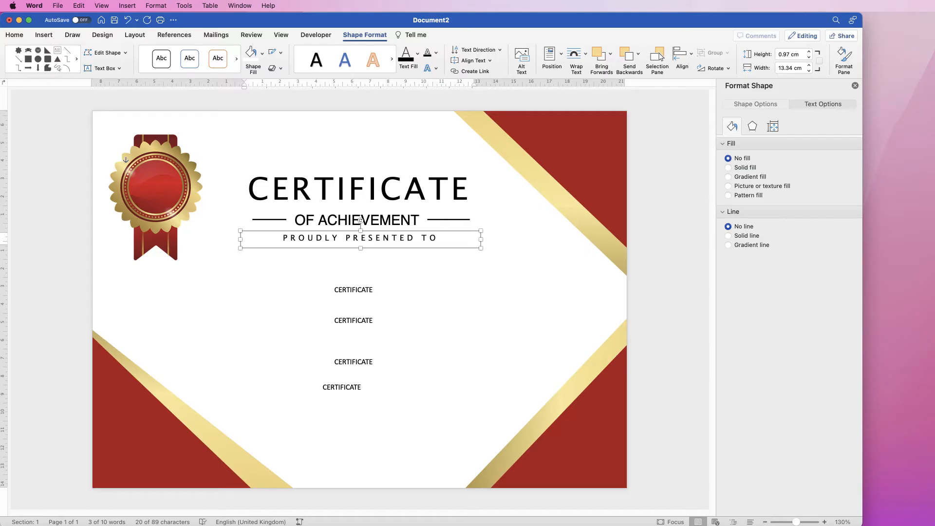
{"action": "left_click", "coordinate": [526, 273]}
Move the next CERTIFICATE text box up beneath PROUDLY PRESENTED TO and replace its text with Name Surname.
{"action": "left_click_drag", "start_coordinate": [361, 292], "coordinate": [360, 268]}
{"action": "key", "text": "super+a"}
{"action": "key", "text": "BackSpace"}
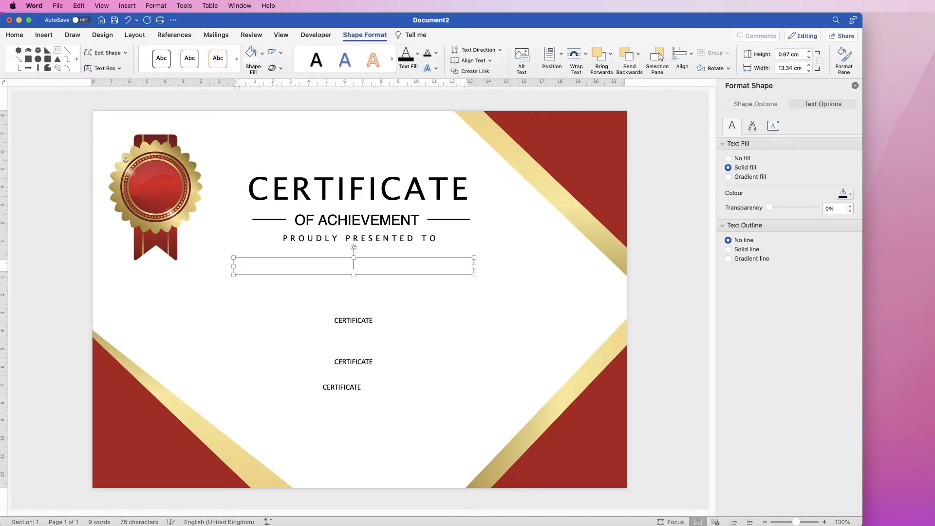
{"action": "type", "text": "Name Surname"}
Set the Name Surname text in the Dover Heights font at size 60.
{"action": "key", "text": "super+a"}
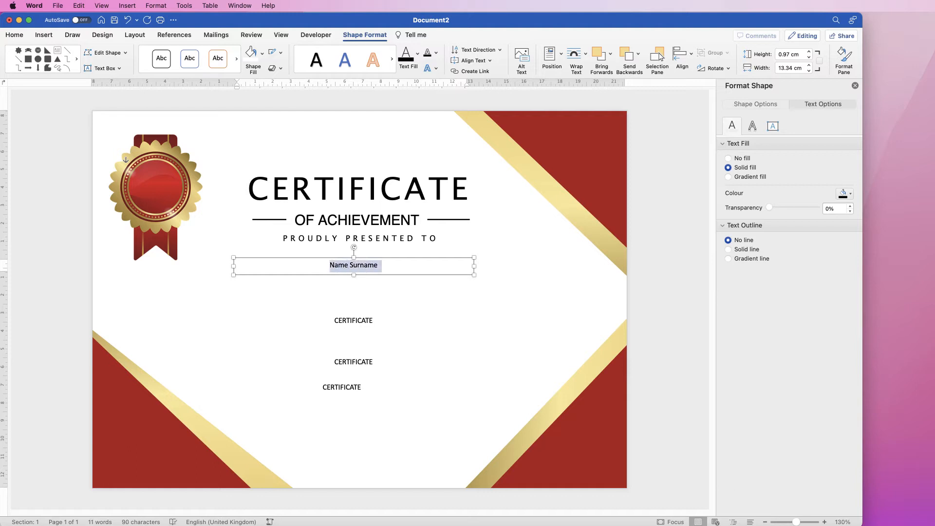
{"action": "left_click", "coordinate": [14, 35]}
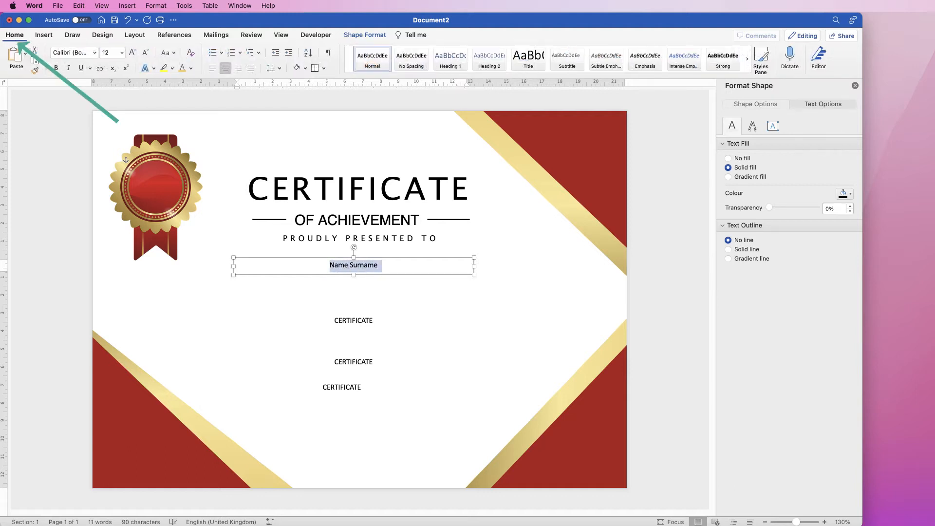
{"action": "left_click", "coordinate": [95, 53]}
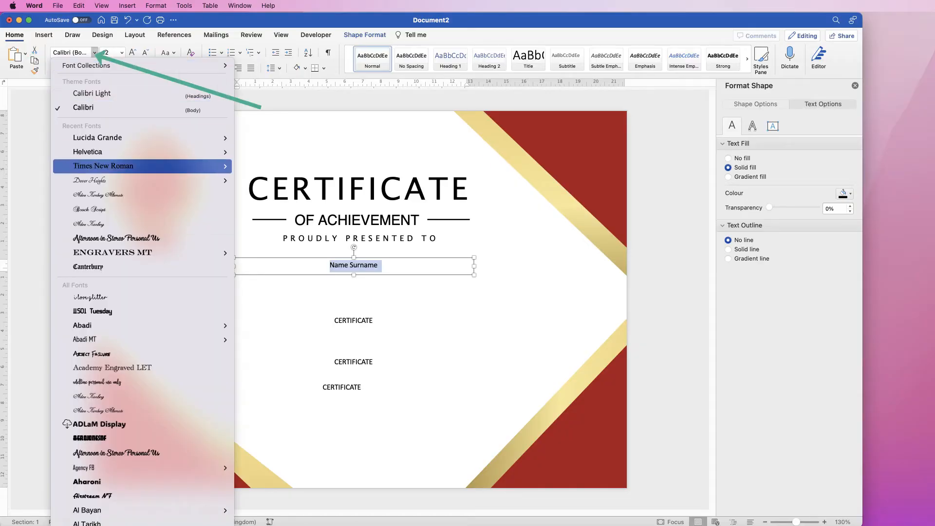
{"action": "left_click", "coordinate": [146, 180]}
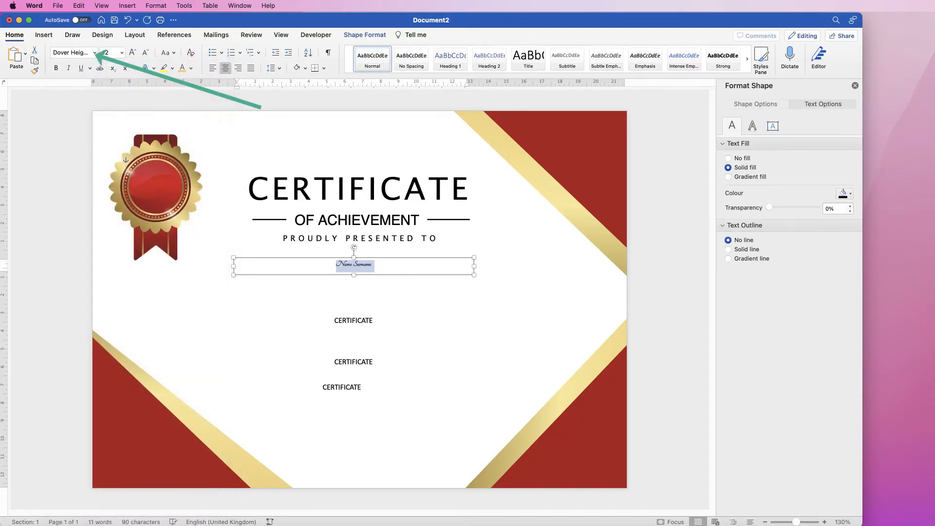
{"action": "type", "text": "60"}
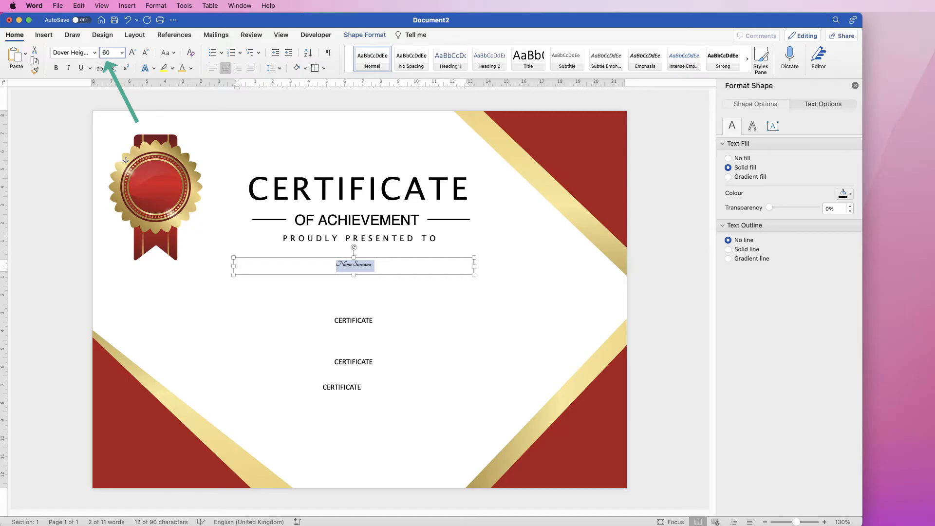
{"action": "key", "text": "Return"}
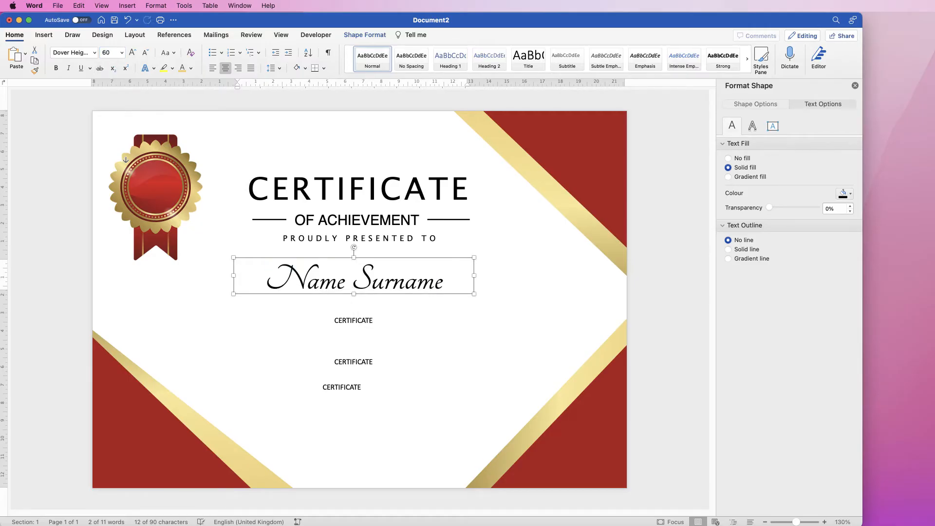
Draw a horizontal straight line about 12.27 cm long beneath the Name Surname text.
{"action": "left_click", "coordinate": [138, 161]}
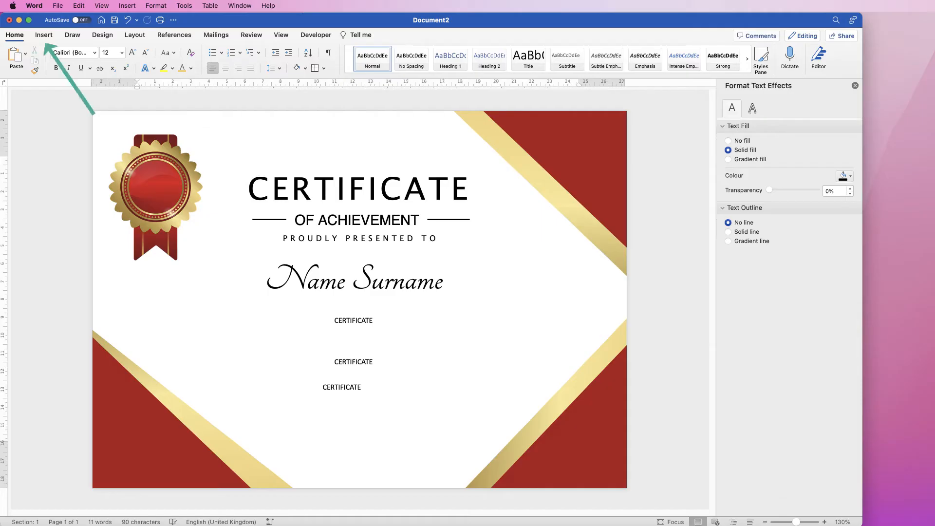
{"action": "left_click", "coordinate": [44, 35]}
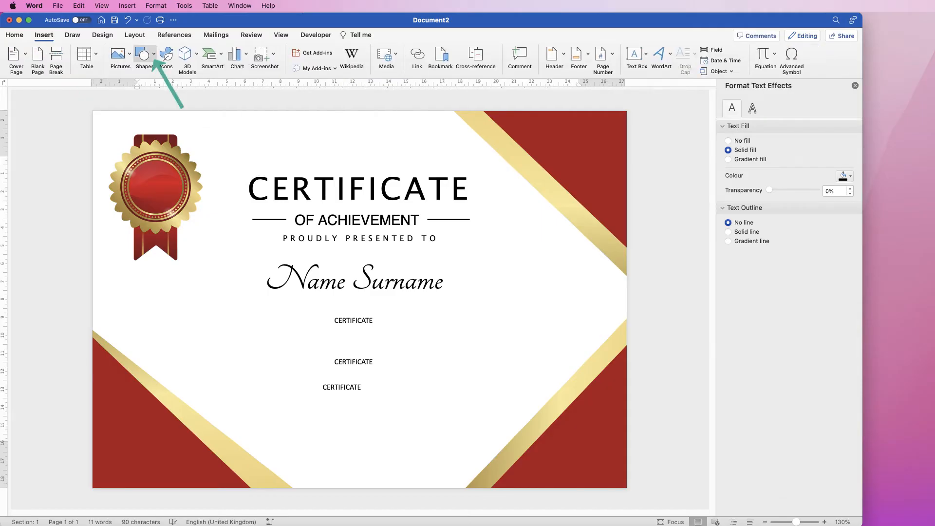
{"action": "left_click", "coordinate": [152, 59]}
{"action": "left_click", "coordinate": [141, 131]}
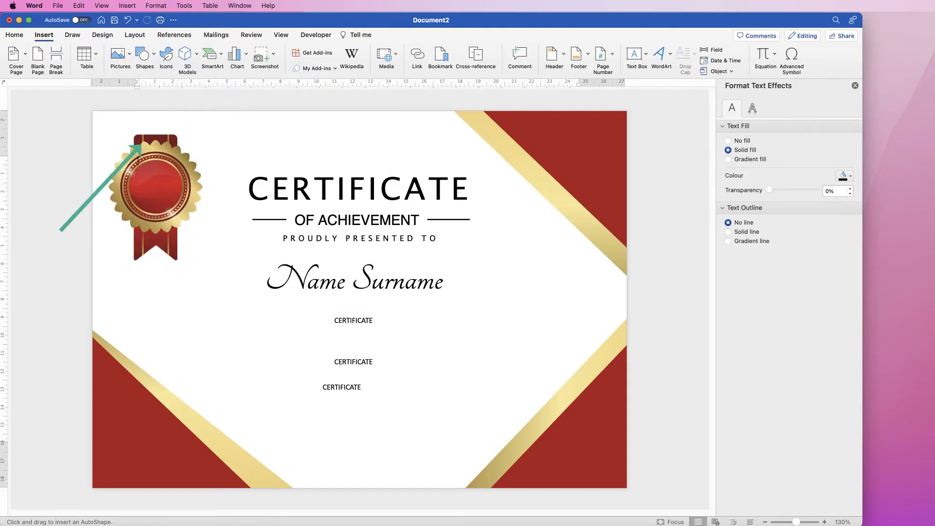
{"action": "left_click_drag", "start_coordinate": [250, 305], "coordinate": [469, 305]}
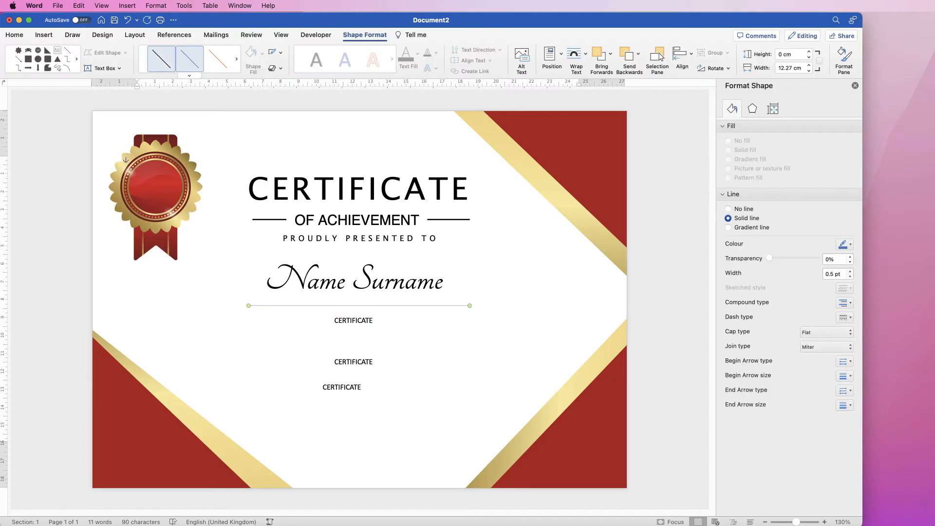
Colour the line beneath Name Surname black and set its width to 1 pt.
{"action": "left_click", "coordinate": [162, 58]}
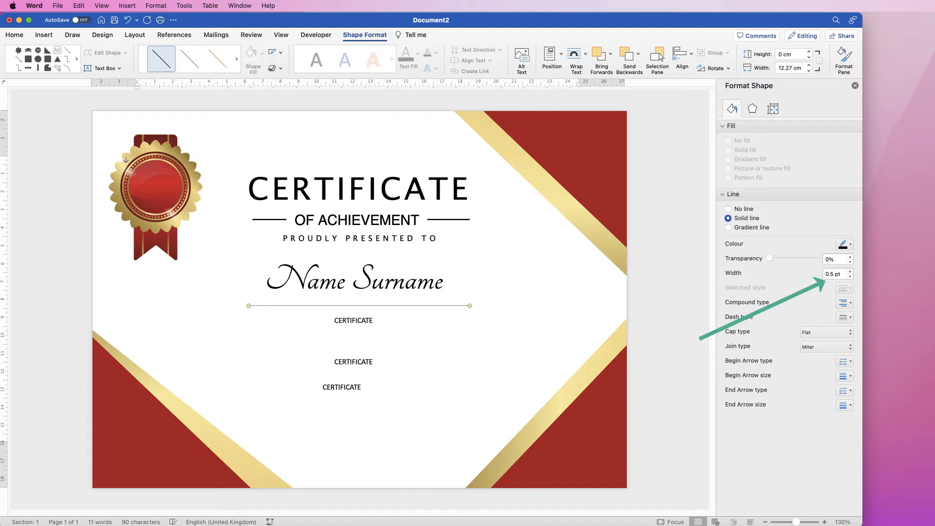
{"action": "left_click", "coordinate": [851, 271]}
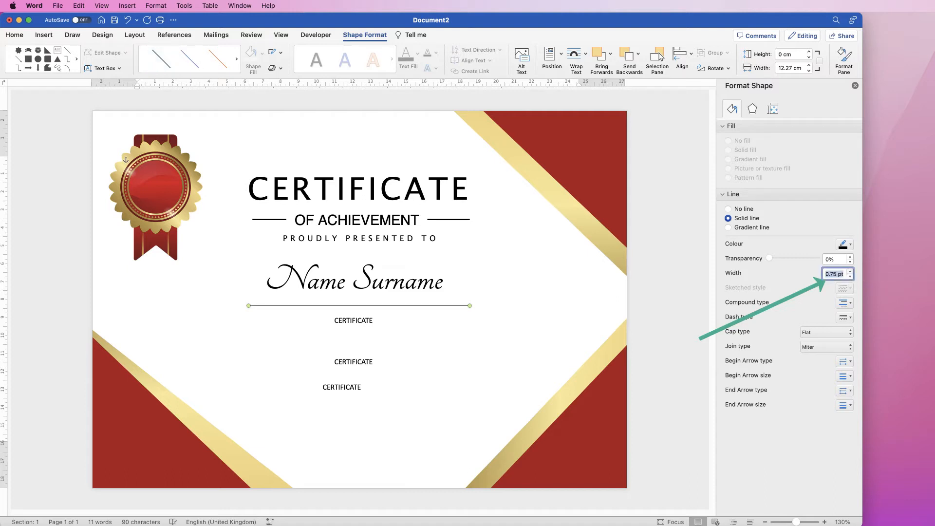
{"action": "key", "text": "Up"}
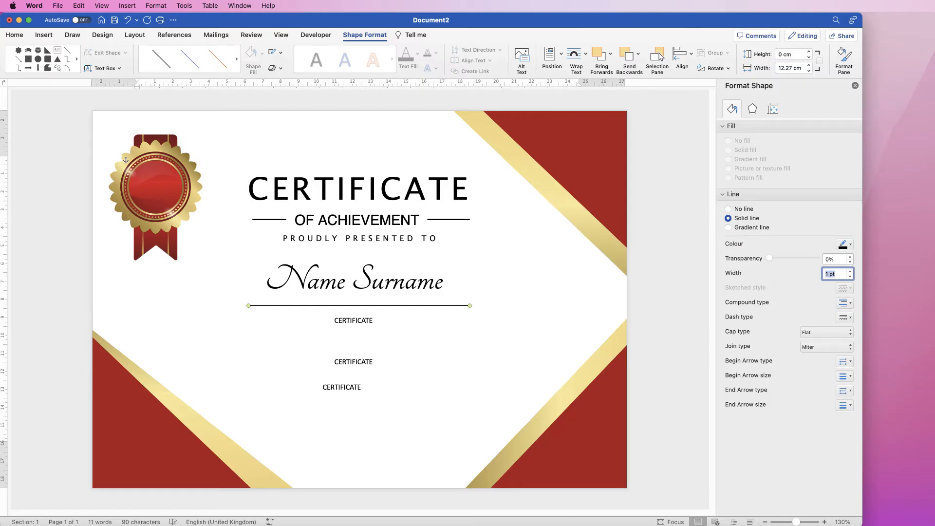
Enlarge the CERTIFICATE text box beneath the line to about 1.78 cm high and replace its text with the copied "Video provides" paragraph.
{"action": "left_click", "coordinate": [353, 321]}
{"action": "left_click_drag", "start_coordinate": [354, 329], "coordinate": [353, 345]}
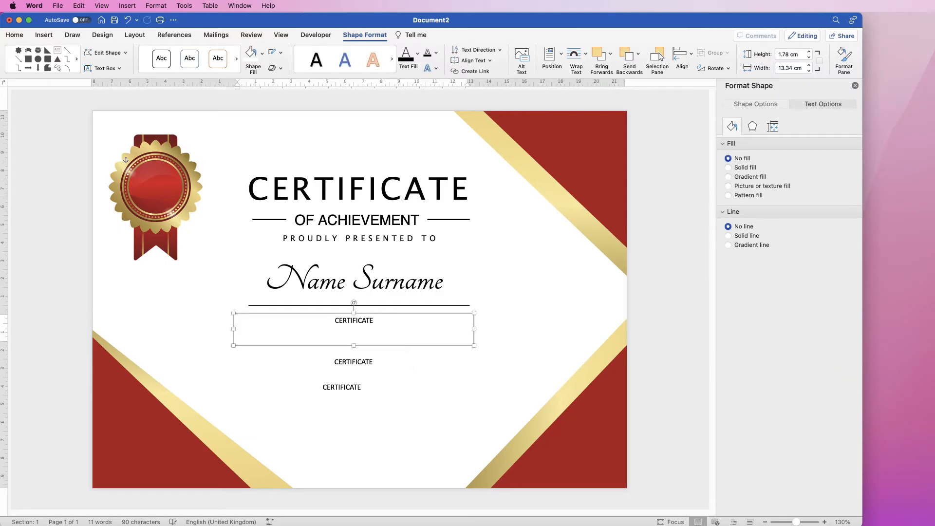
{"action": "left_click", "coordinate": [374, 321]}
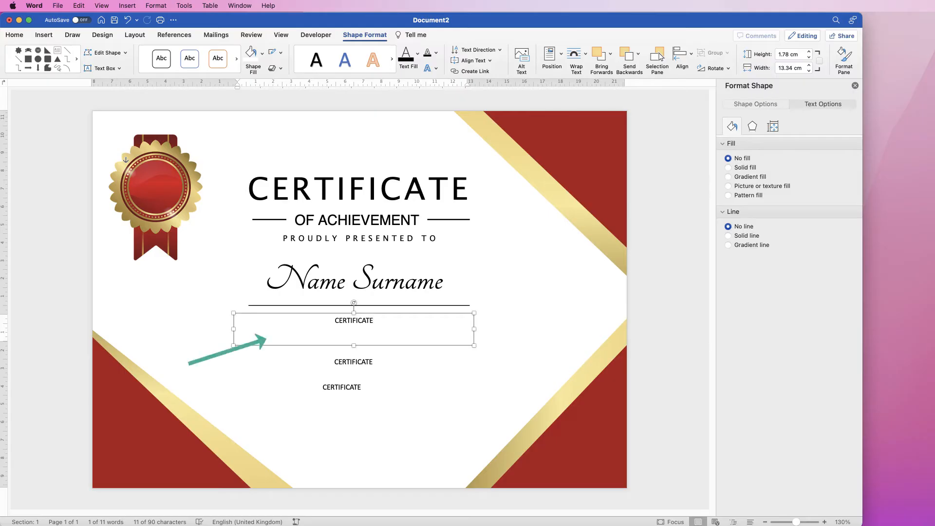
{"action": "left_click_drag", "start_coordinate": [372, 322], "coordinate": [335, 322]}
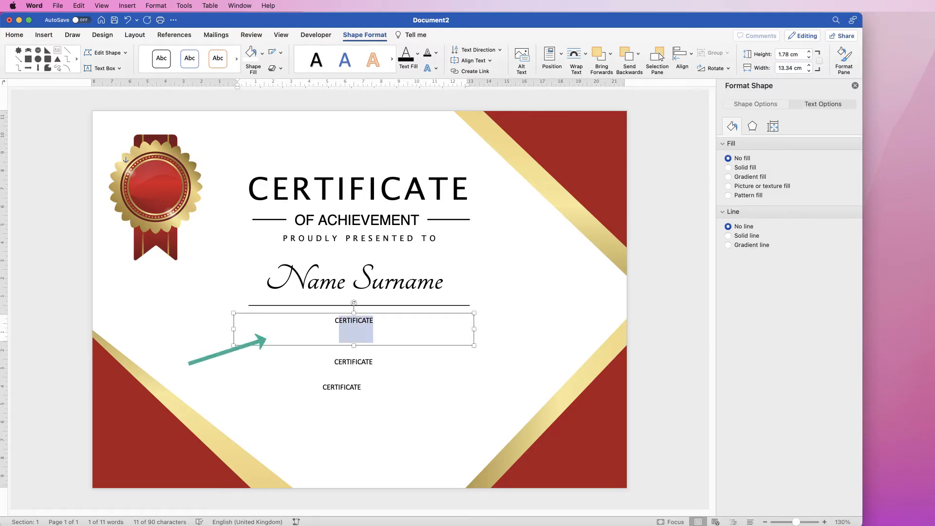
{"action": "key", "text": "super+v"}
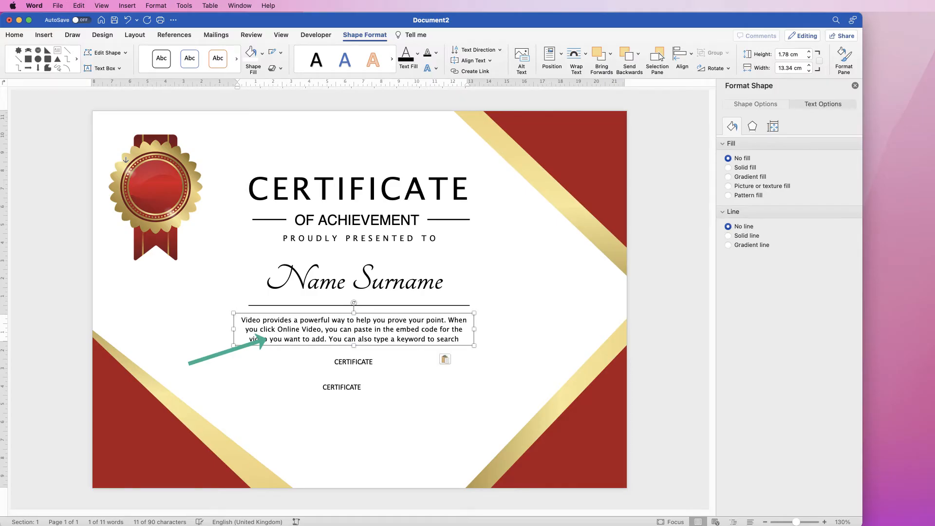
Widen the paragraph text box to about 14.79 cm, centre it under the line and make room below for its full text.
{"action": "left_click_drag", "start_coordinate": [474, 329], "coordinate": [500, 329]}
{"action": "left_click_drag", "start_coordinate": [417, 313], "coordinate": [406, 312]}
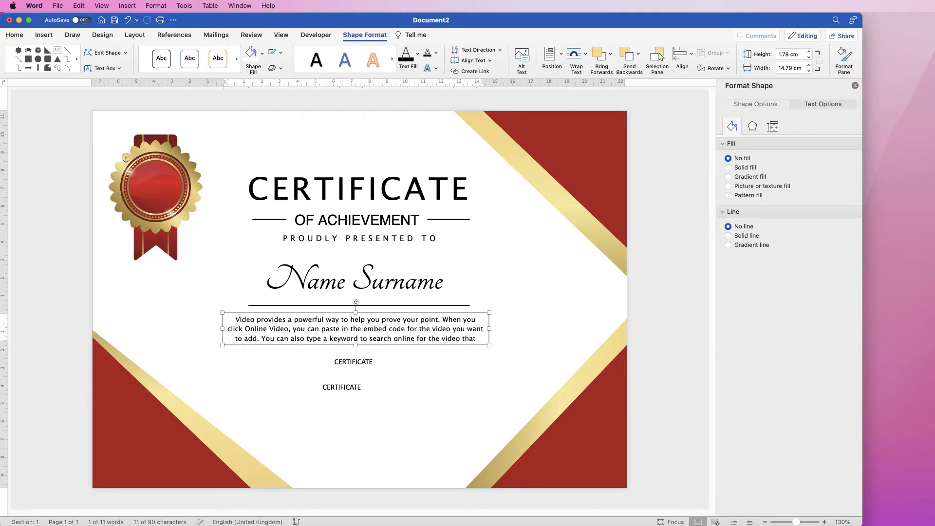
{"action": "left_click_drag", "start_coordinate": [356, 345], "coordinate": [368, 425]}
Replace the text of the two remaining CERTIFICATE boxes with DATE in the upper one and SIGNATURE in the lower one.
{"action": "left_click", "coordinate": [361, 387]}
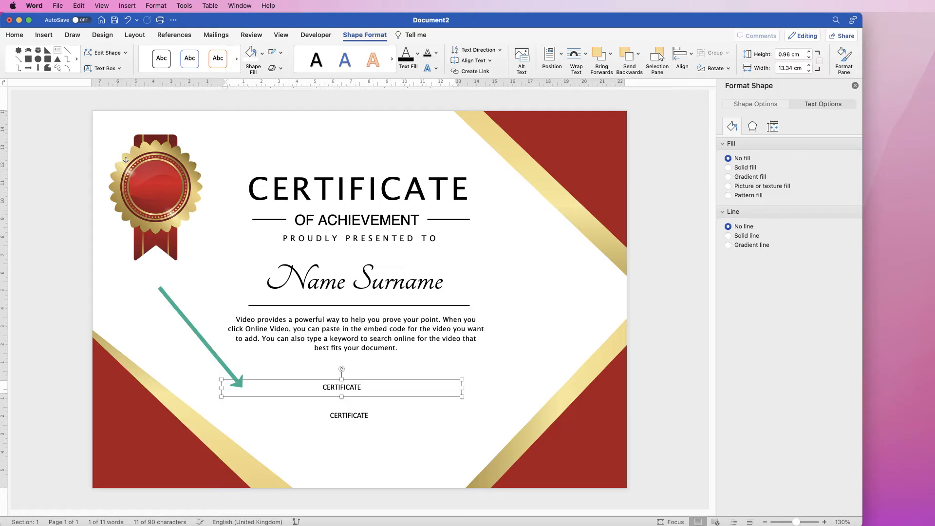
{"action": "key", "text": "super+a"}
{"action": "type", "text": "DATE"}
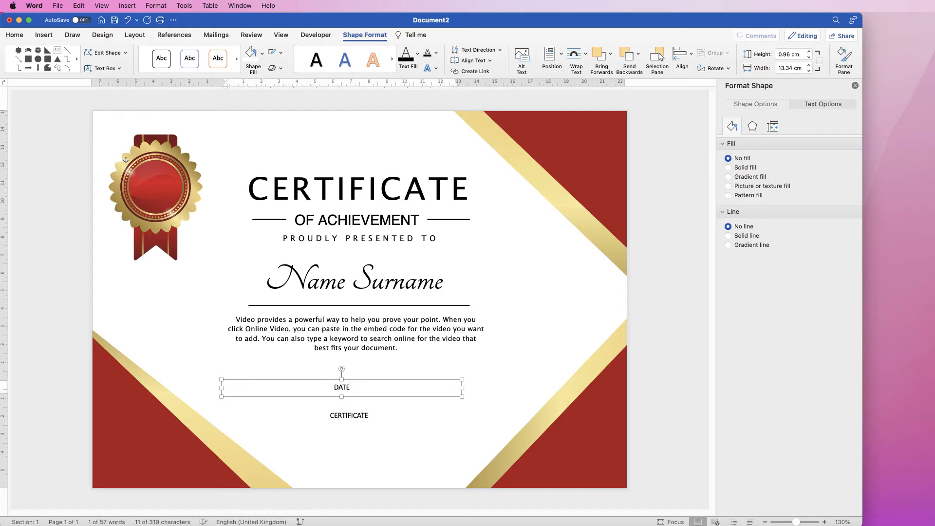
{"action": "left_click", "coordinate": [352, 416]}
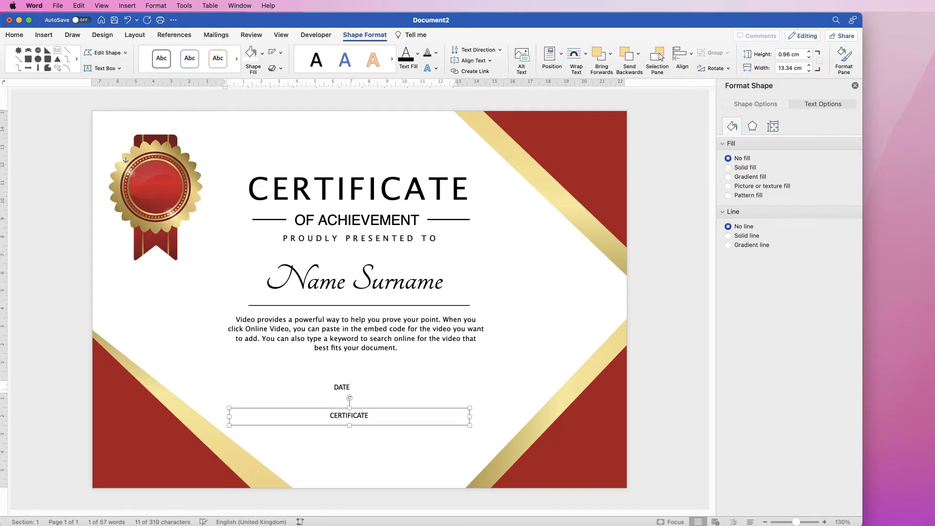
{"action": "key", "text": "super+a"}
{"action": "type", "text": "SIGNATURE"}
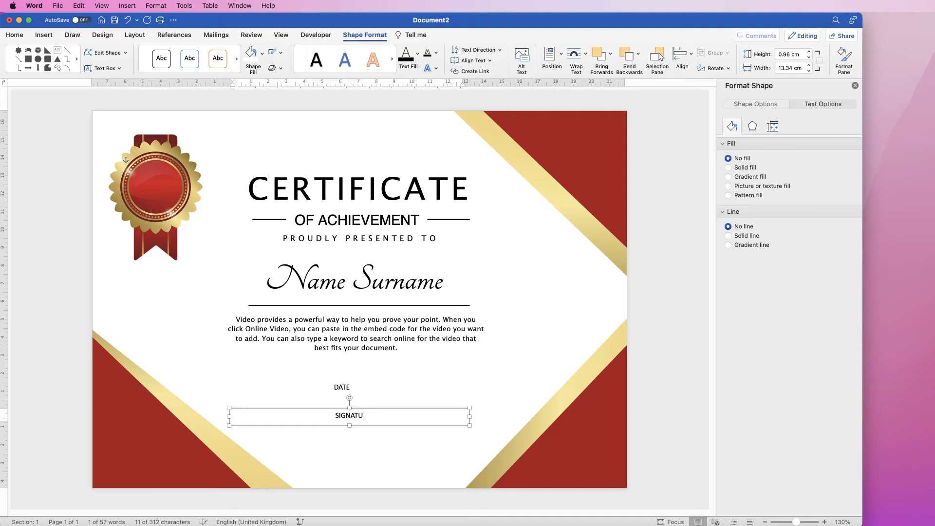
Narrow the DATE and SIGNATURE text boxes, SIGNATURE to about 3.18 cm, and place them side by side near the certificate's lower edge, DATE first.
{"action": "left_click", "coordinate": [342, 388]}
{"action": "mouse_move", "coordinate": [462, 387]}
{"action": "left_mouse_down"}
{"action": "mouse_move", "coordinate": [269, 388]}
{"action": "mouse_move", "coordinate": [297, 445]}
{"action": "left_mouse_up"}
{"action": "mouse_move", "coordinate": [352, 410]}
{"action": "left_mouse_down"}
{"action": "mouse_move", "coordinate": [405, 444]}
{"action": "mouse_move", "coordinate": [390, 432]}
{"action": "left_mouse_up"}
{"action": "mouse_move", "coordinate": [508, 439]}
{"action": "left_mouse_down"}
{"action": "mouse_move", "coordinate": [323, 440]}
{"action": "mouse_move", "coordinate": [443, 458]}
{"action": "mouse_move", "coordinate": [443, 447]}
{"action": "left_mouse_up"}
{"action": "left_click", "coordinate": [359, 397]}
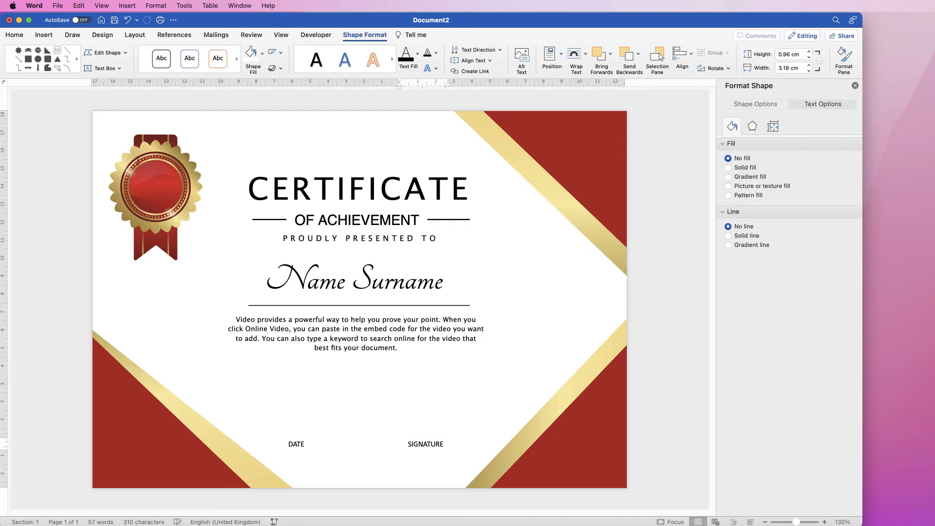
Draw a horizontal straight line about 4.01 cm long just above the DATE text.
{"action": "left_click", "coordinate": [44, 35]}
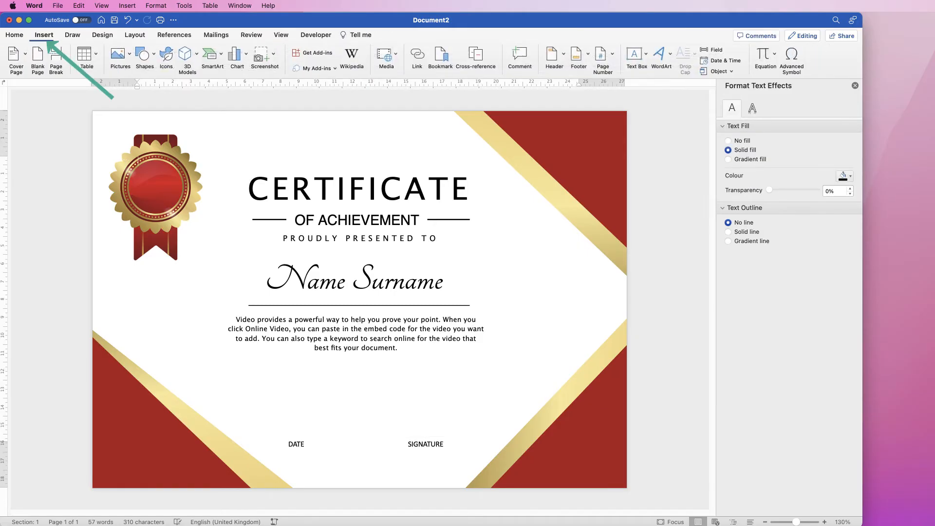
{"action": "left_click", "coordinate": [144, 53]}
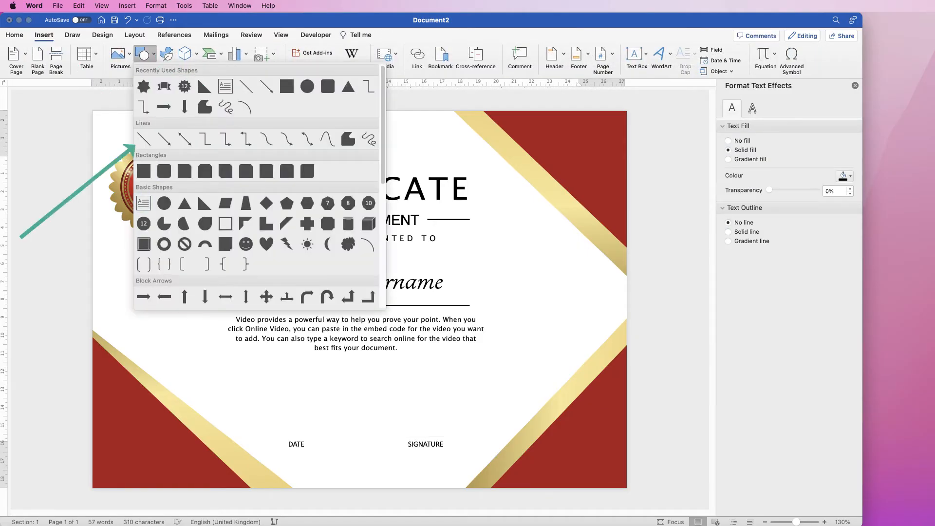
{"action": "left_click", "coordinate": [144, 138]}
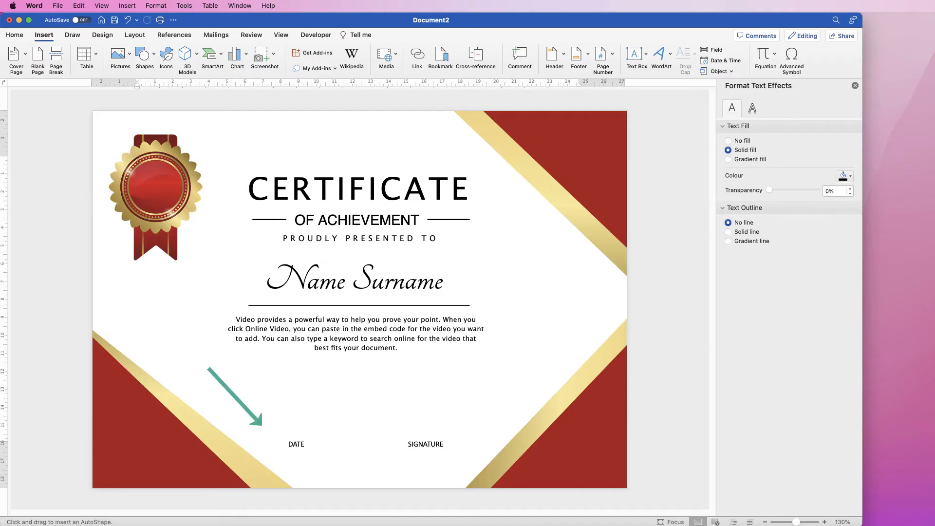
{"action": "left_click_drag", "start_coordinate": [269, 431], "coordinate": [340, 431]}
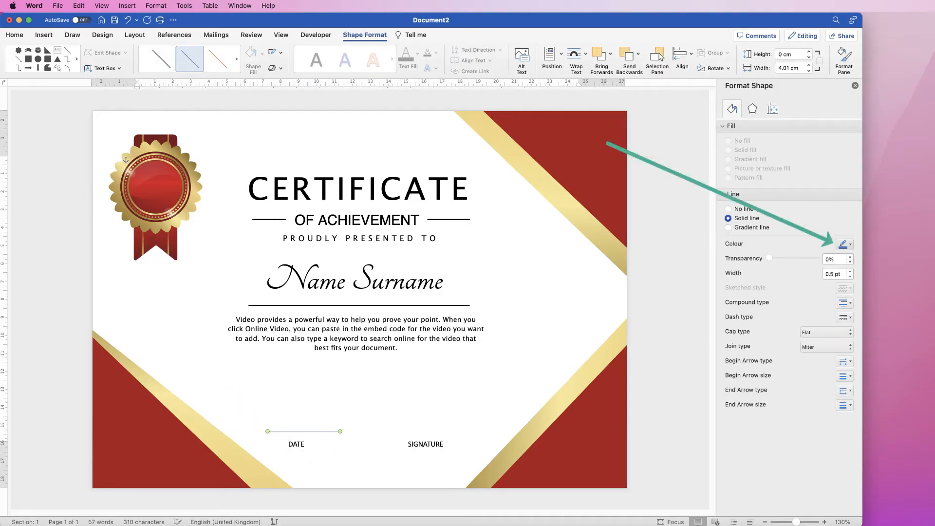
Colour the line above DATE black and set its width to 0.75 pt.
{"action": "left_click", "coordinate": [844, 244]}
{"action": "left_click", "coordinate": [853, 271]}
{"action": "left_click", "coordinate": [850, 271]}
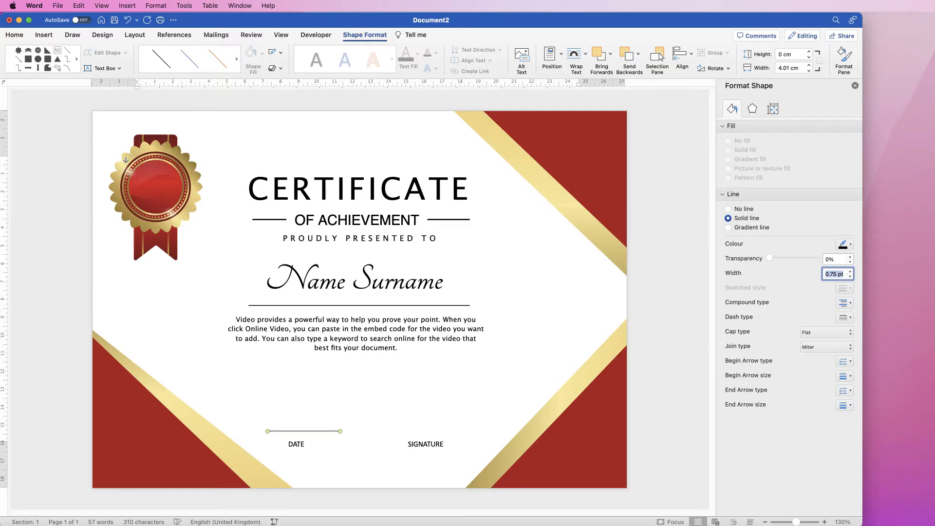
Copy the black line above DATE and place the duplicate level with it just above SIGNATURE.
{"action": "left_click", "coordinate": [15, 35]}
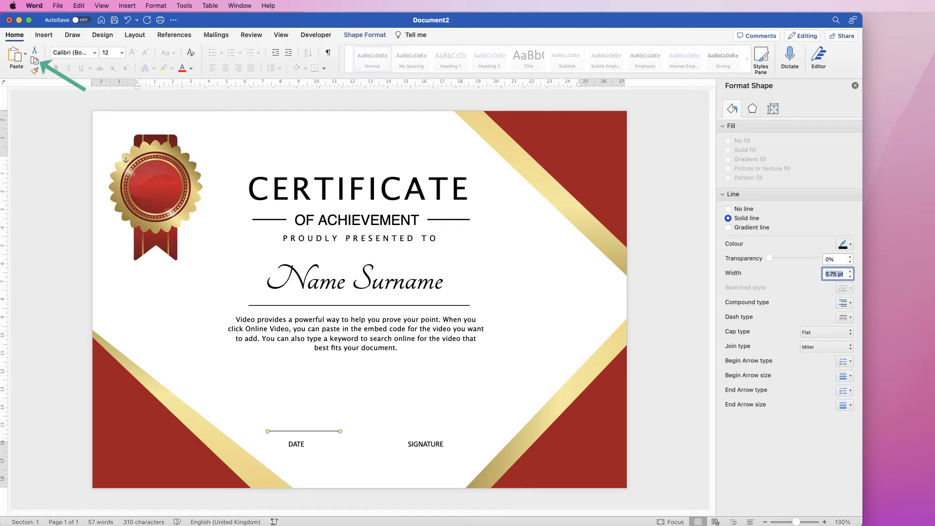
{"action": "left_click", "coordinate": [35, 60]}
{"action": "left_click", "coordinate": [138, 162]}
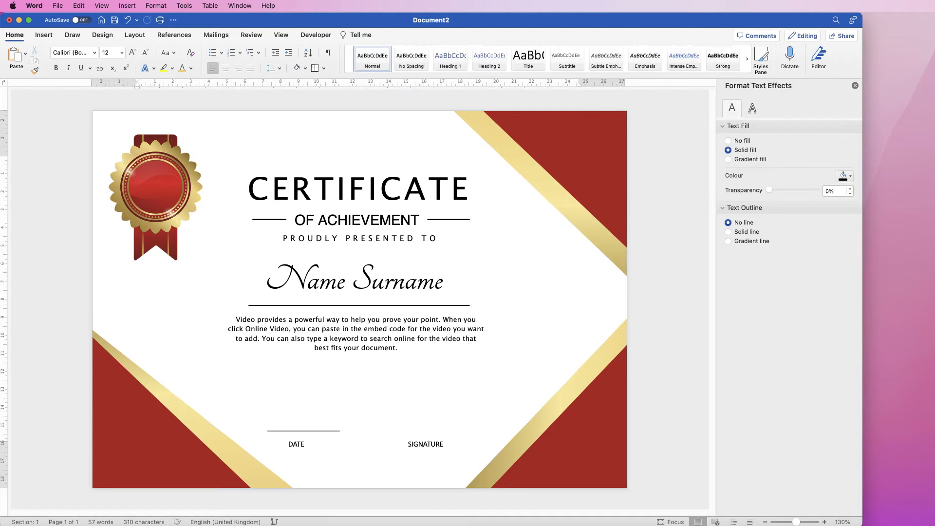
{"action": "left_click", "coordinate": [15, 55]}
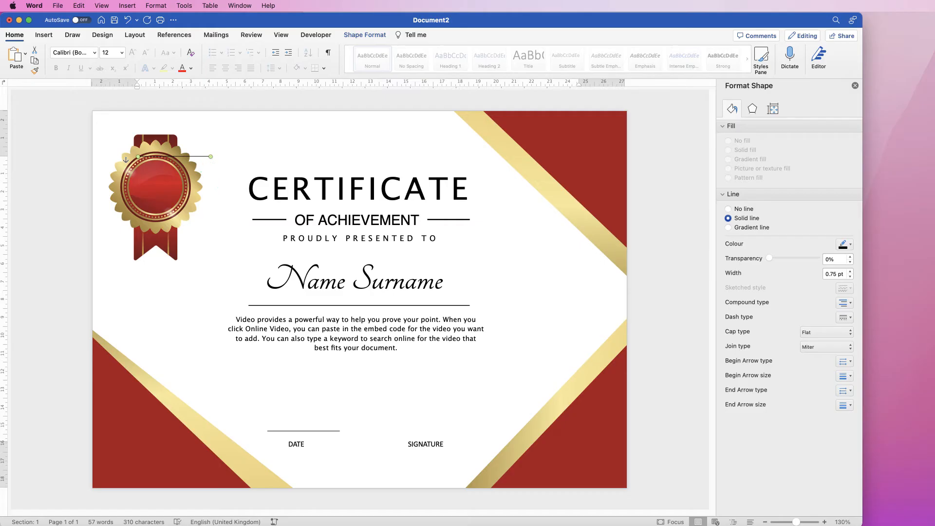
{"action": "mouse_move", "coordinate": [203, 157]}
{"action": "left_mouse_down"}
{"action": "mouse_move", "coordinate": [421, 419]}
{"action": "mouse_move", "coordinate": [452, 432]}
{"action": "left_mouse_up"}
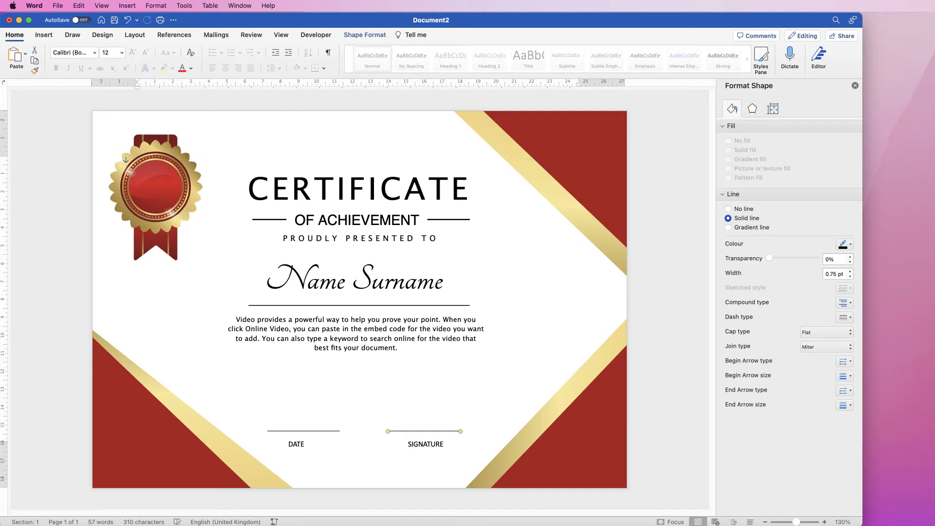
Align the SIGNATURE text box and the line above it horizontally to their centre.
{"action": "left_click", "coordinate": [426, 444]}
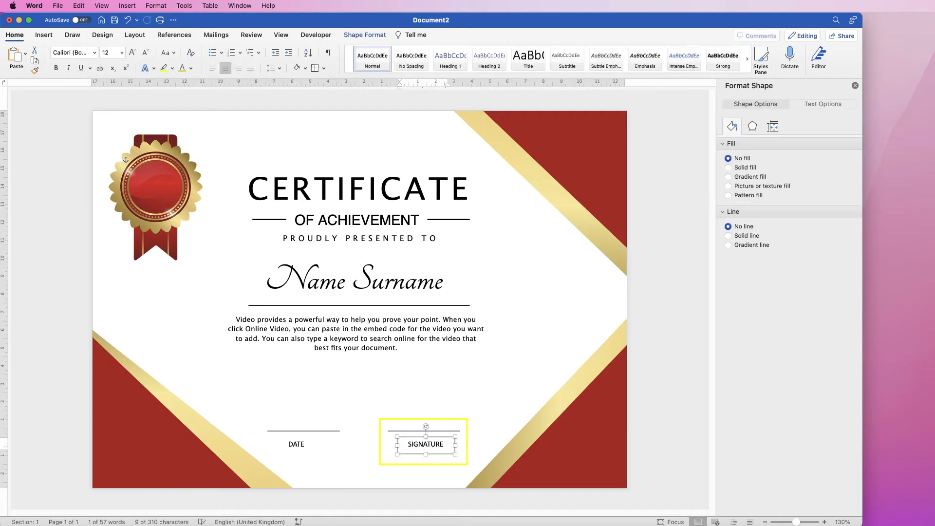
{"action": "left_click", "coordinate": [138, 160]}
{"action": "left_click_drag", "start_coordinate": [797, 522], "coordinate": [799, 522]}
{"action": "scroll", "coordinate": [365, 299], "scroll_direction": "down", "scroll_amount": 5}
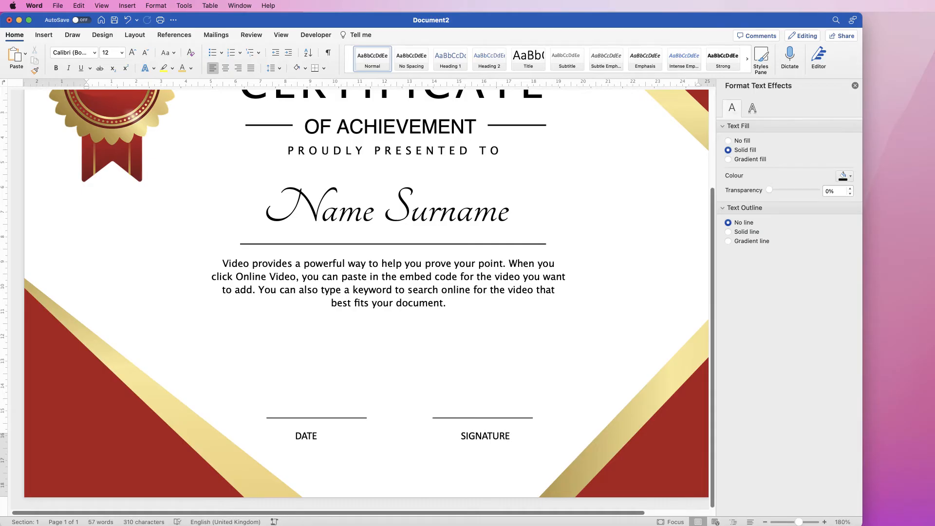
{"action": "scroll", "coordinate": [88, 108], "scroll_direction": "up", "scroll_amount": 3}
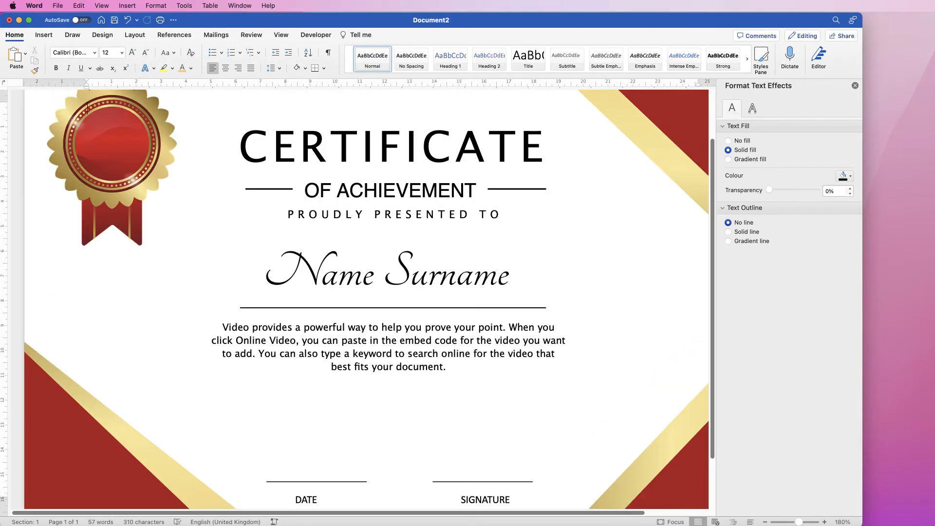
{"action": "left_click", "coordinate": [482, 482]}
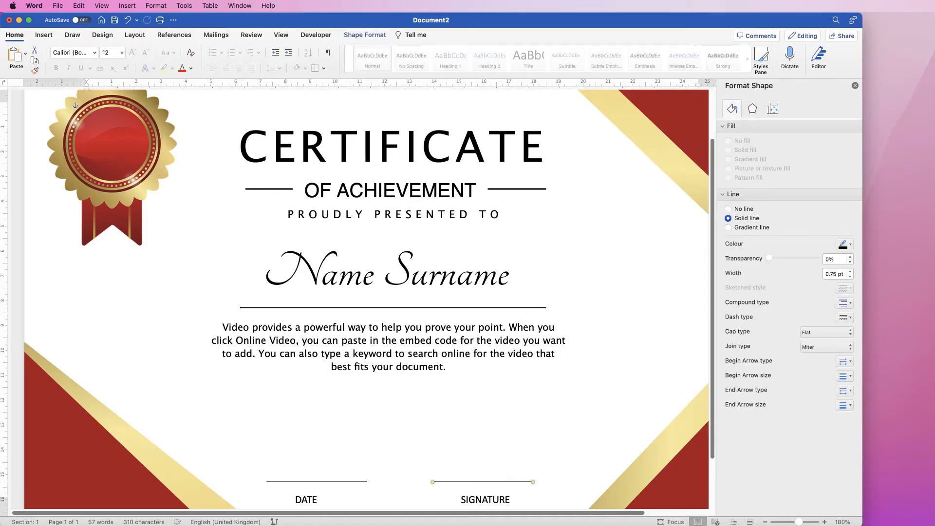
{"action": "left_click", "coordinate": [485, 500], "text": "shift"}
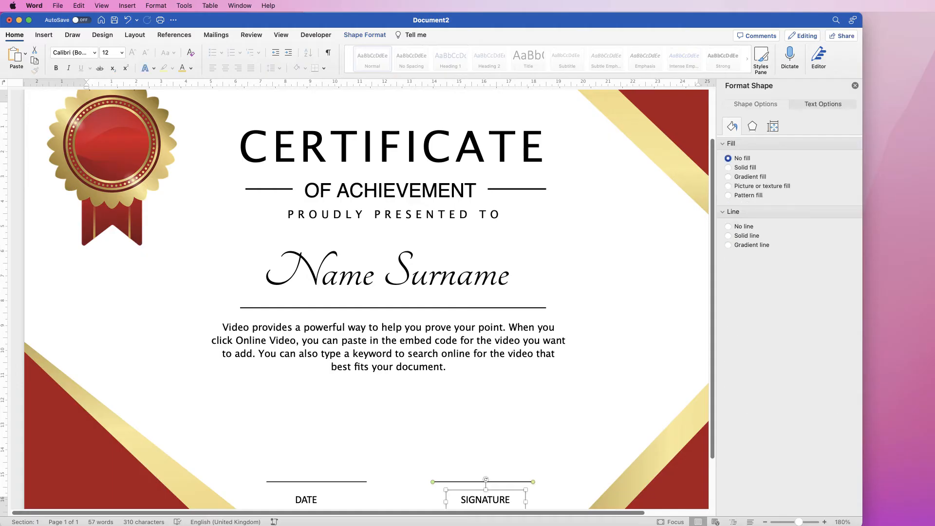
{"action": "scroll", "coordinate": [485, 499], "scroll_direction": "down", "scroll_amount": 3}
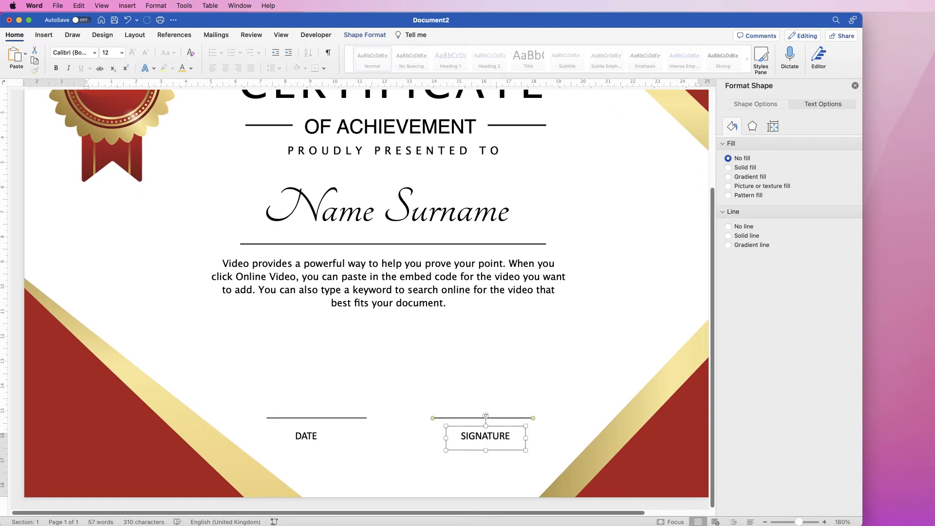
{"action": "left_click", "coordinate": [365, 34]}
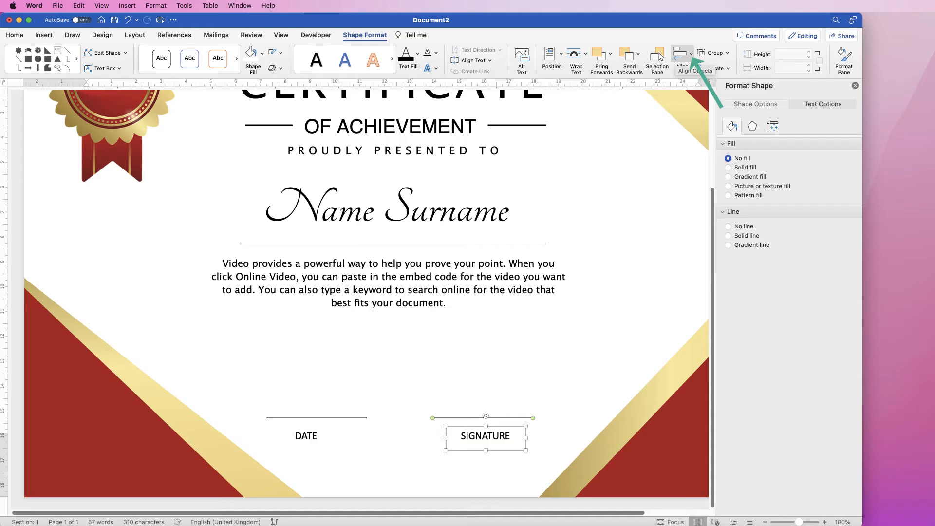
{"action": "left_click", "coordinate": [685, 55]}
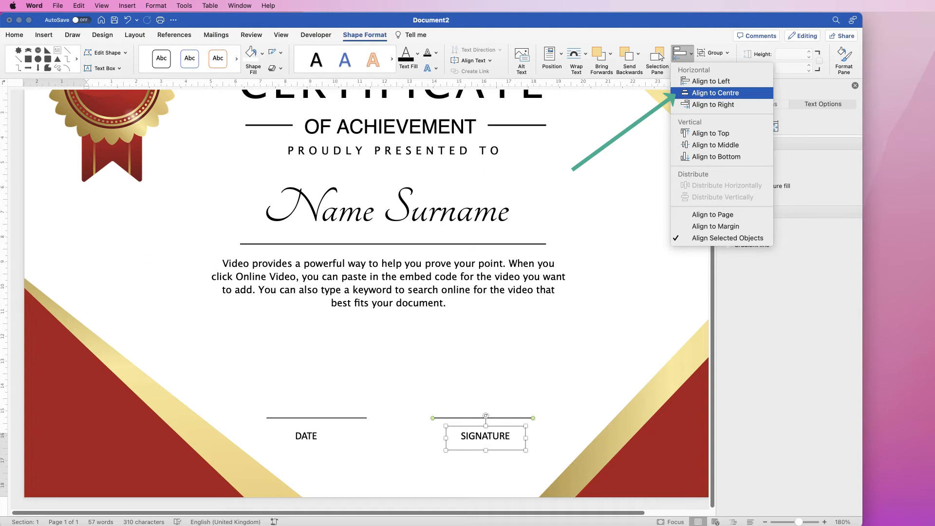
{"action": "key", "text": "Return"}
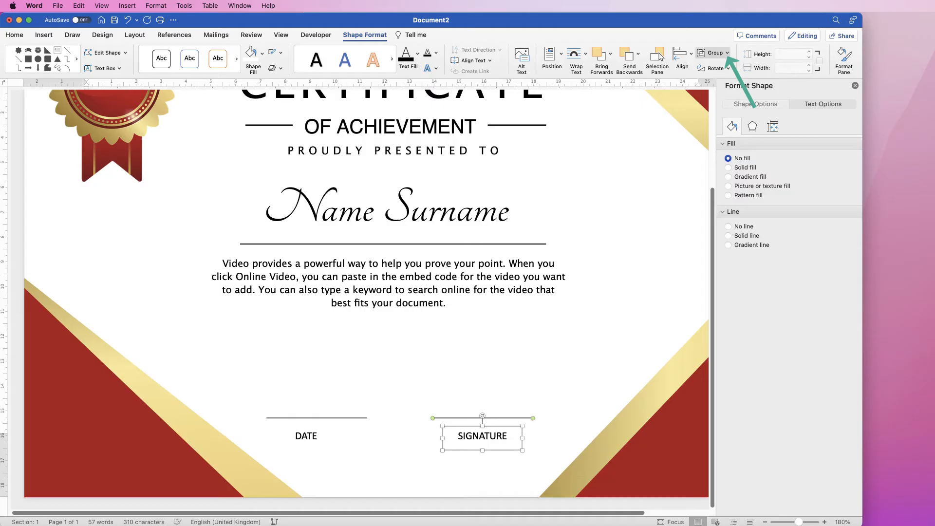
Group the SIGNATURE text box with its line and shift the group slightly to the right.
{"action": "left_click", "coordinate": [725, 55]}
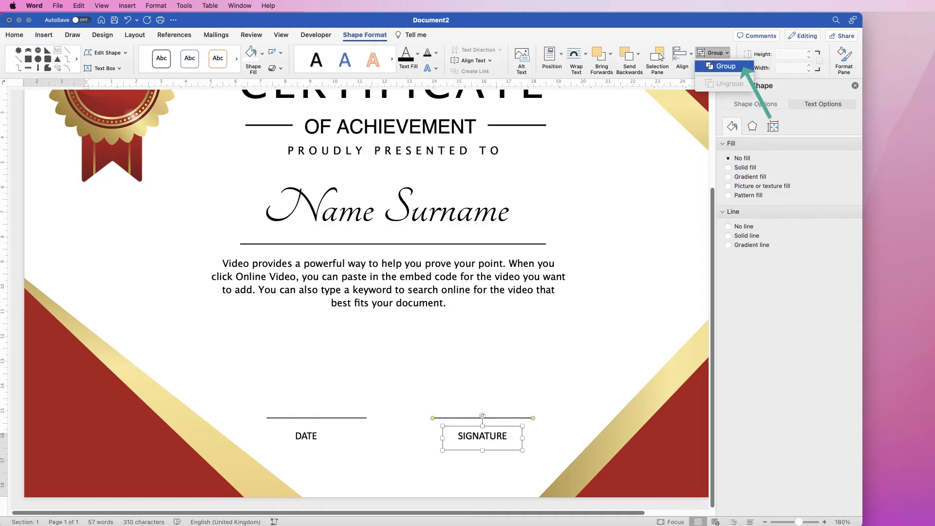
{"action": "left_click", "coordinate": [726, 67]}
{"action": "mouse_move", "coordinate": [482, 436]}
{"action": "left_mouse_down"}
{"action": "mouse_move", "coordinate": [528, 407]}
{"action": "mouse_move", "coordinate": [469, 378]}
{"action": "mouse_move", "coordinate": [485, 437]}
{"action": "left_mouse_up"}
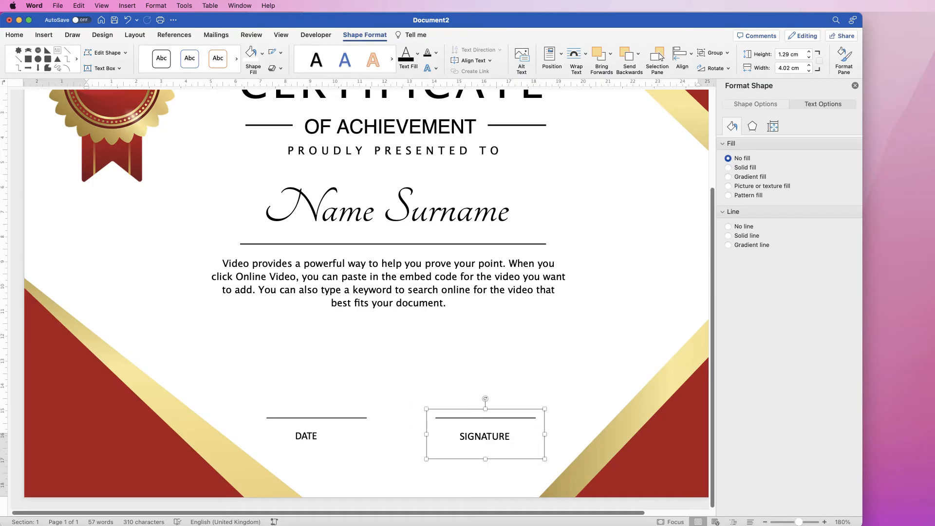
Align the DATE text box and its line horizontally to their centre and group the two.
{"action": "left_click", "coordinate": [316, 418]}
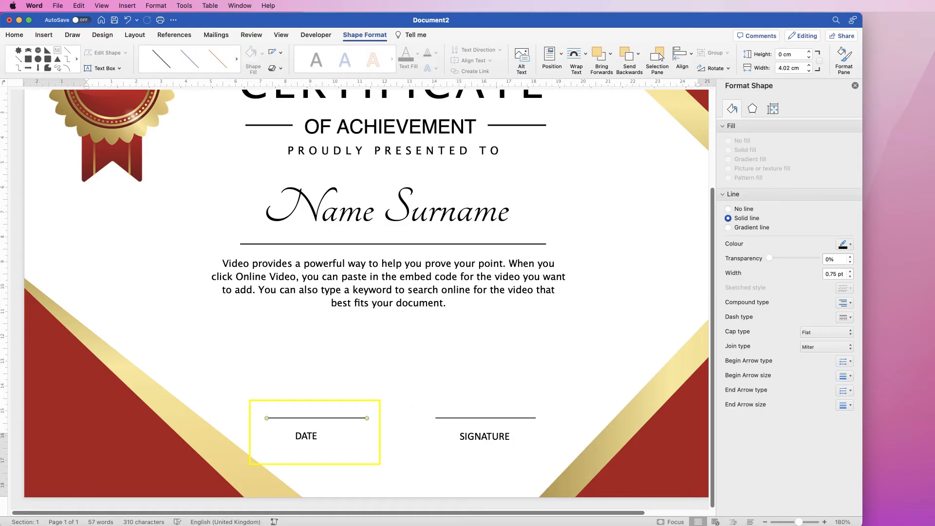
{"action": "left_click", "coordinate": [307, 436], "text": "shift"}
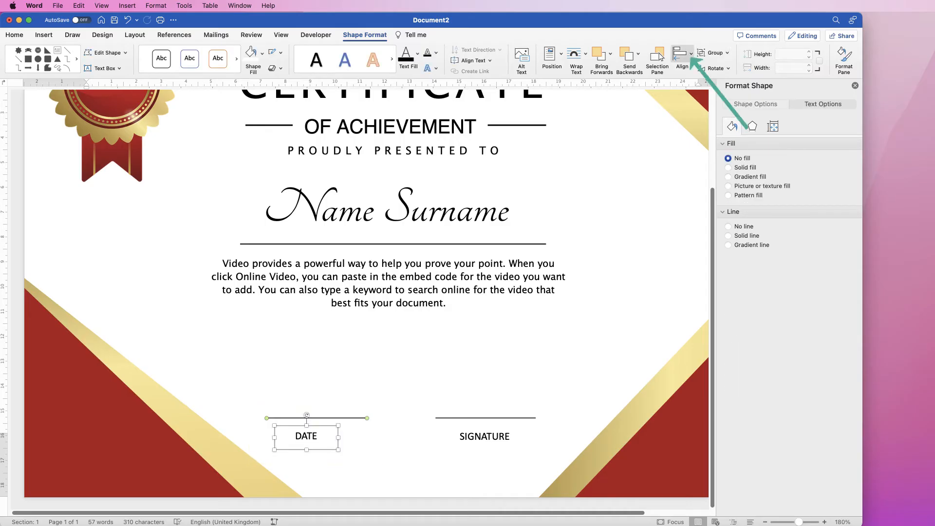
{"action": "left_click", "coordinate": [681, 55]}
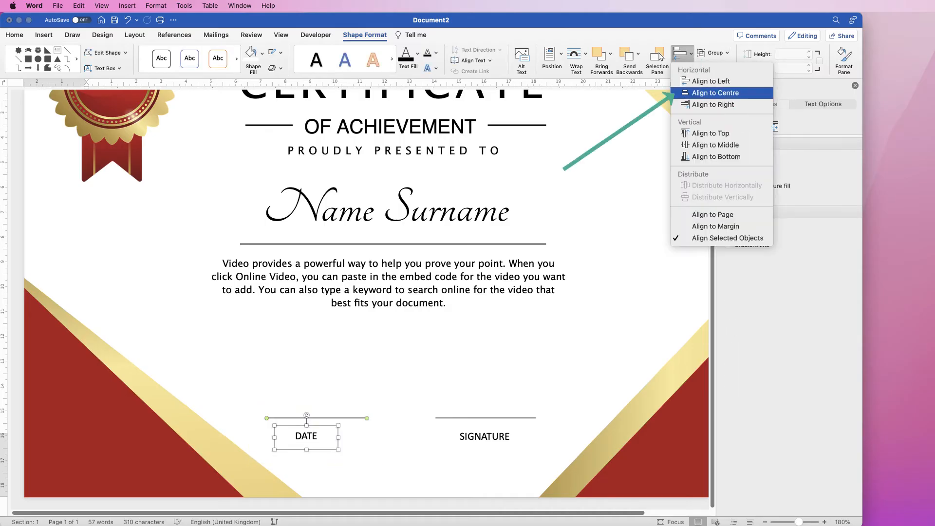
{"action": "left_click", "coordinate": [716, 92]}
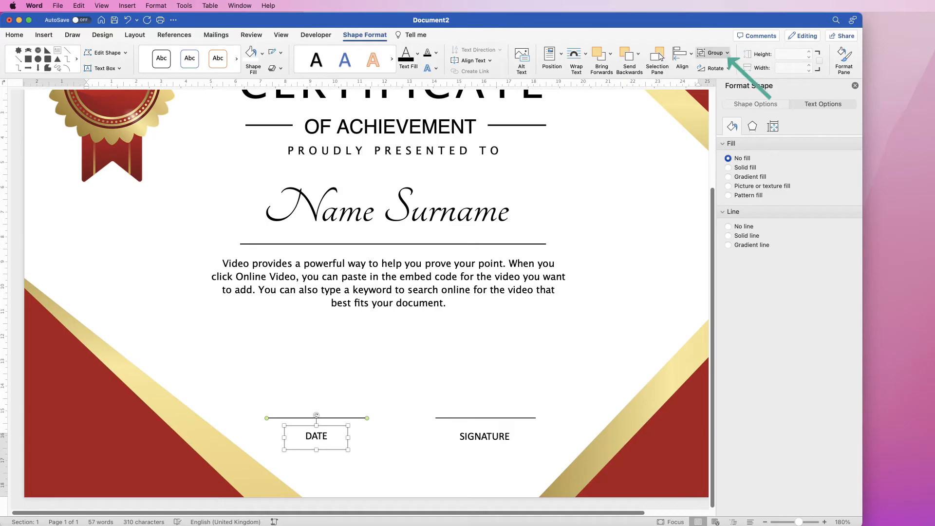
{"action": "left_click", "coordinate": [713, 52]}
{"action": "left_click", "coordinate": [713, 67]}
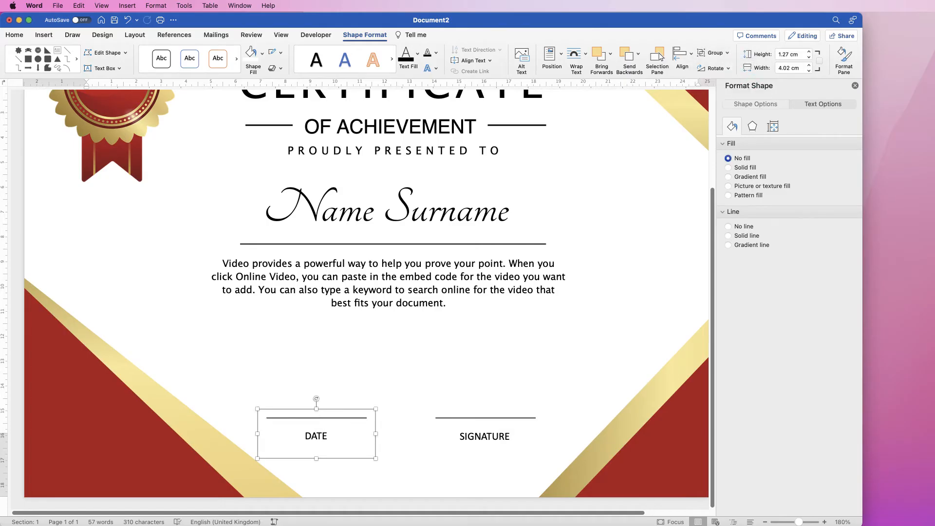
Spread the two groups apart, moving SIGNATURE further right and DATE further left.
{"action": "left_click_drag", "start_coordinate": [309, 433], "coordinate": [499, 433]}
{"action": "left_click_drag", "start_coordinate": [316, 435], "coordinate": [305, 435]}
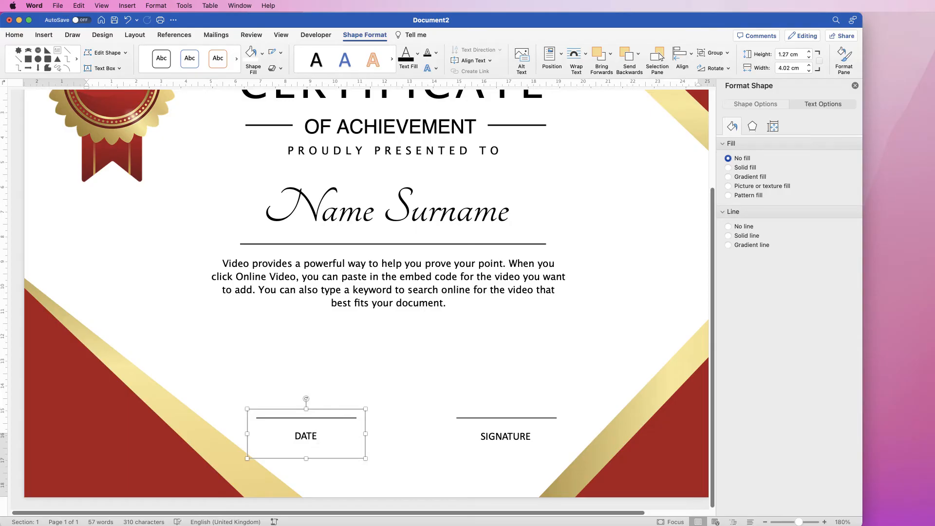
Align the DATE and SIGNATURE groups vertically to the middle and combine them into one group.
{"action": "left_click", "coordinate": [505, 435], "text": "shift"}
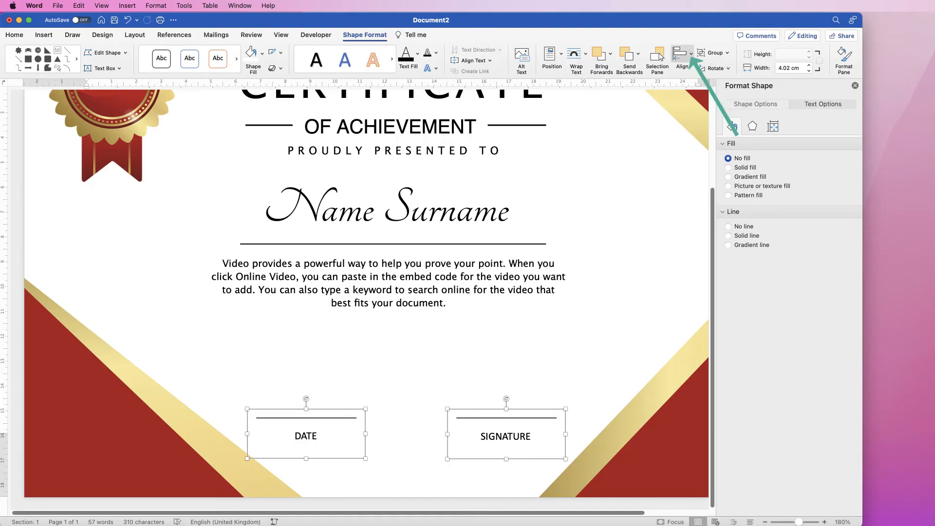
{"action": "left_click", "coordinate": [682, 54]}
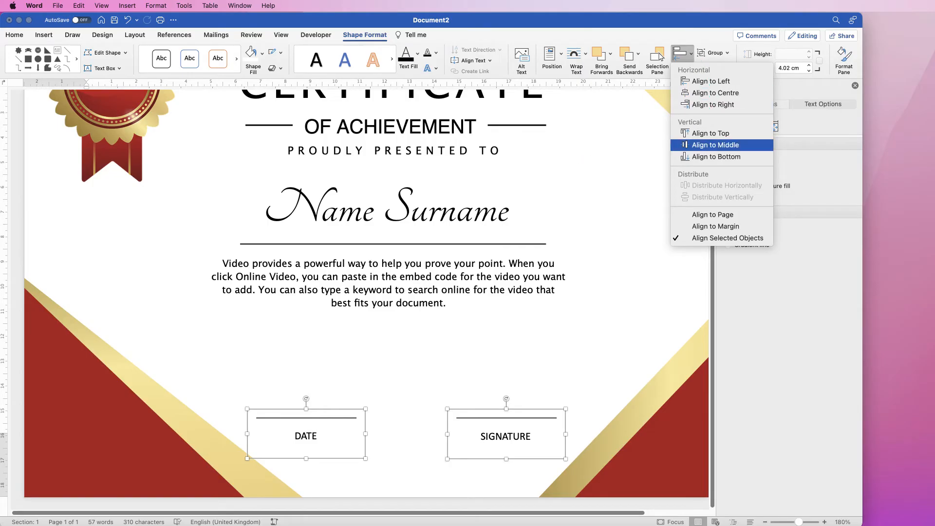
{"action": "left_click", "coordinate": [715, 145]}
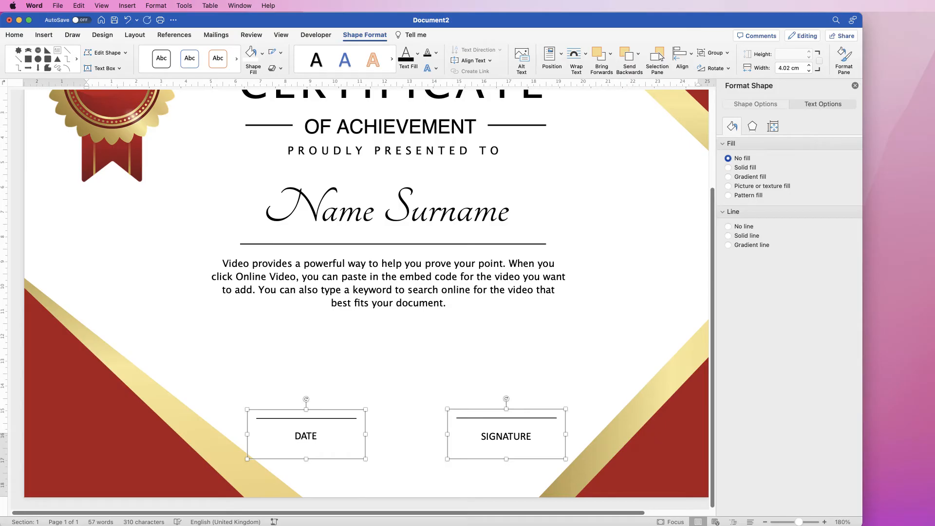
{"action": "left_click", "coordinate": [713, 52]}
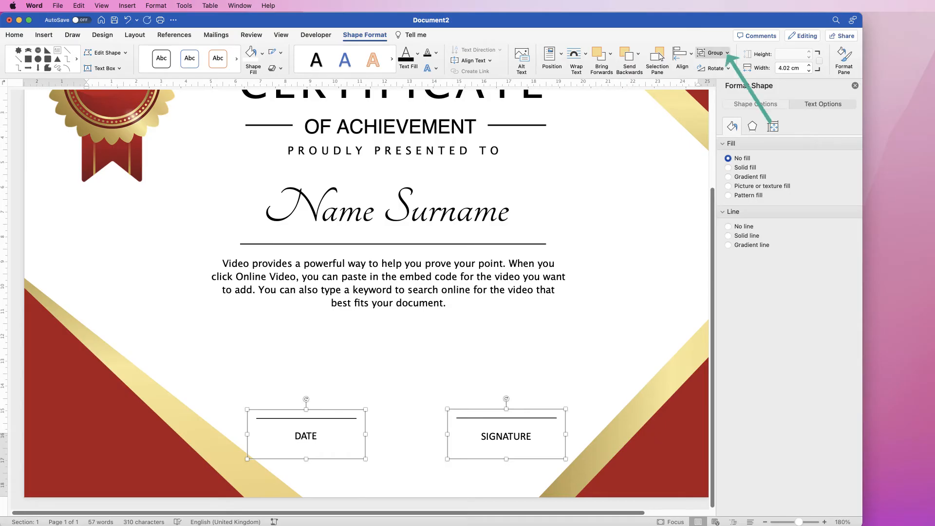
{"action": "left_click", "coordinate": [725, 66]}
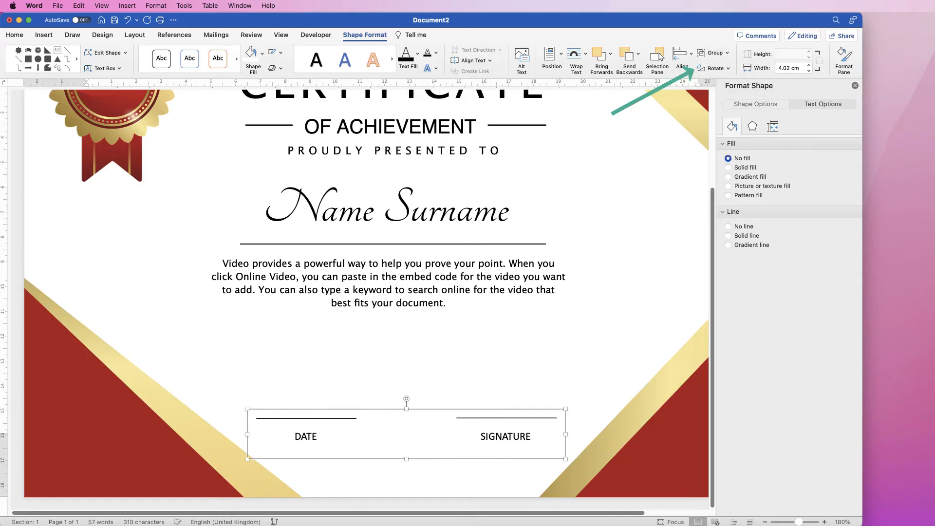
Raise the combined DATE and SIGNATURE group a little and align it horizontally to the centre between the margins.
{"action": "mouse_move", "coordinate": [502, 441]}
{"action": "left_mouse_down"}
{"action": "mouse_move", "coordinate": [504, 372]}
{"action": "mouse_move", "coordinate": [498, 423]}
{"action": "left_mouse_up"}
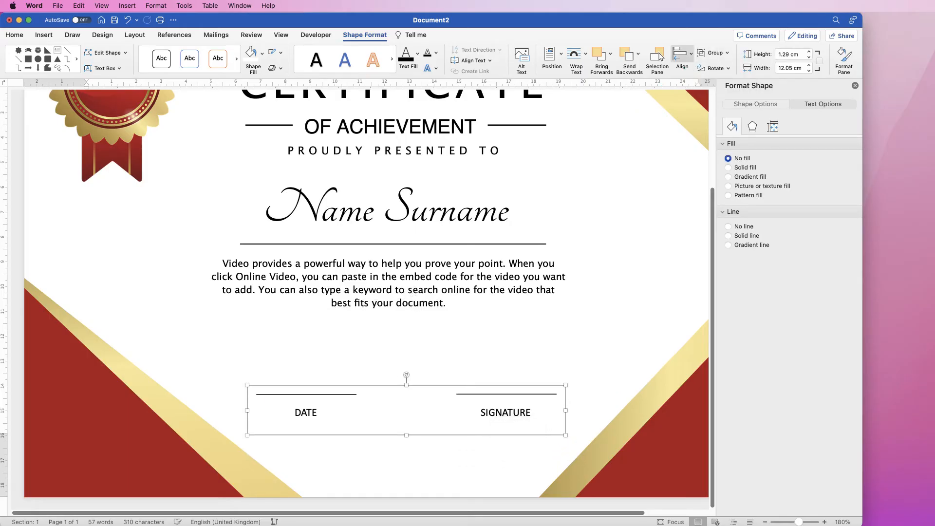
{"action": "left_click", "coordinate": [681, 53]}
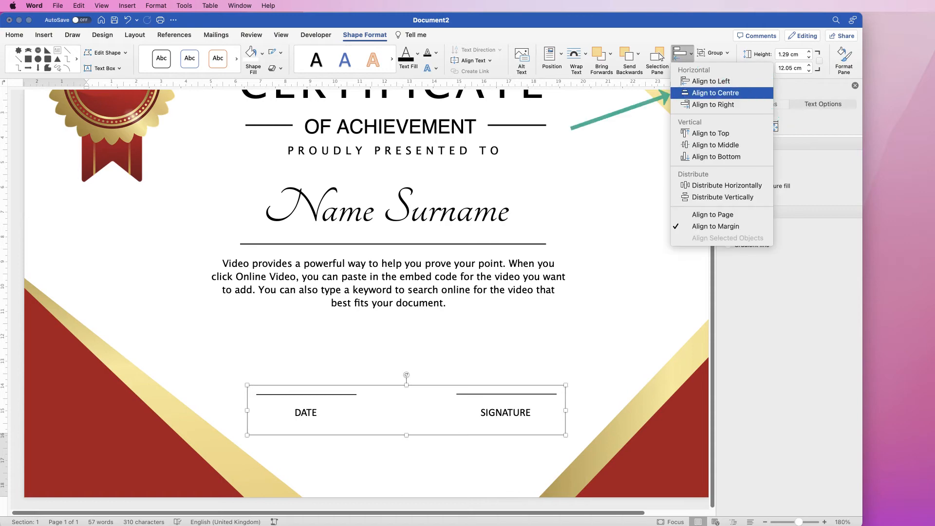
{"action": "left_click", "coordinate": [715, 93]}
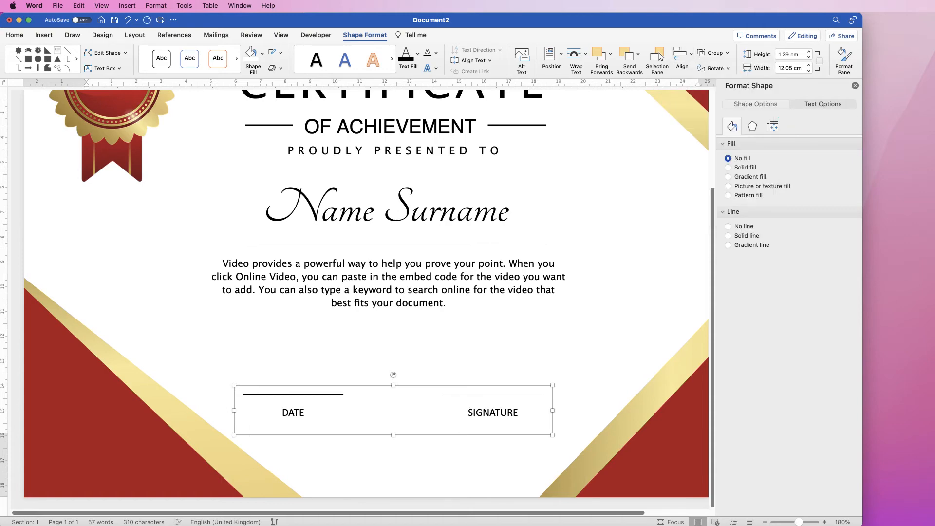
{"action": "scroll", "coordinate": [360, 299], "scroll_direction": "down", "scroll_amount": 3}
{"action": "left_click", "coordinate": [604, 234]}
Nudge the description text, the line above it and the recipient name box slightly lower on the certificate.
{"action": "scroll", "coordinate": [361, 299], "scroll_direction": "down", "scroll_amount": 5}
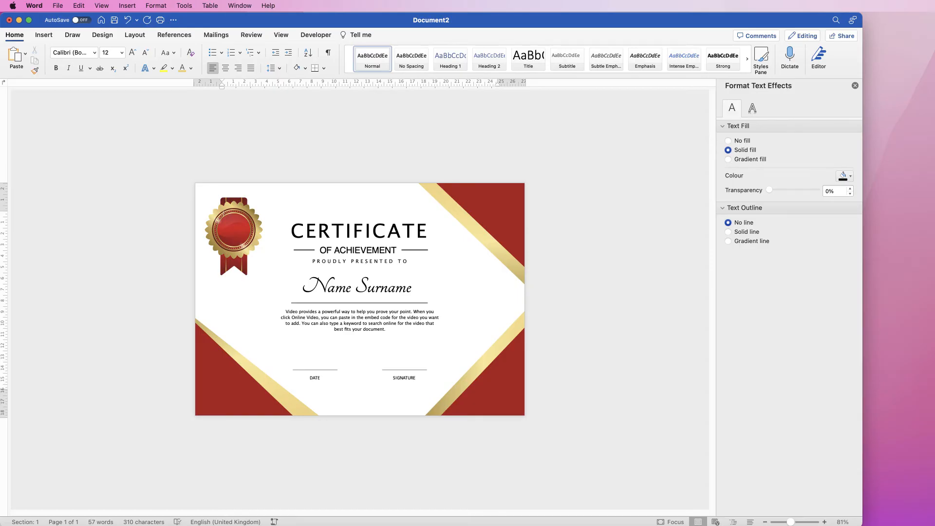
{"action": "left_click", "coordinate": [385, 334]}
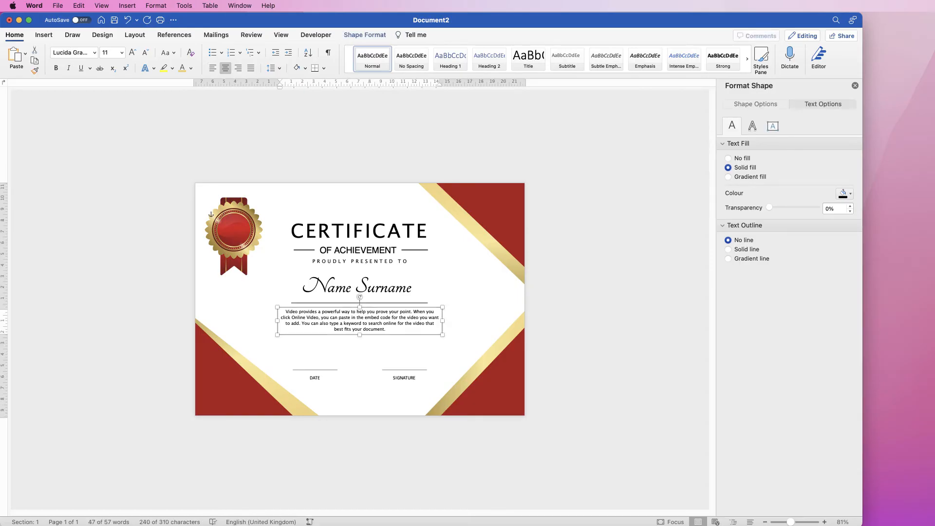
{"action": "key", "text": "Down"}
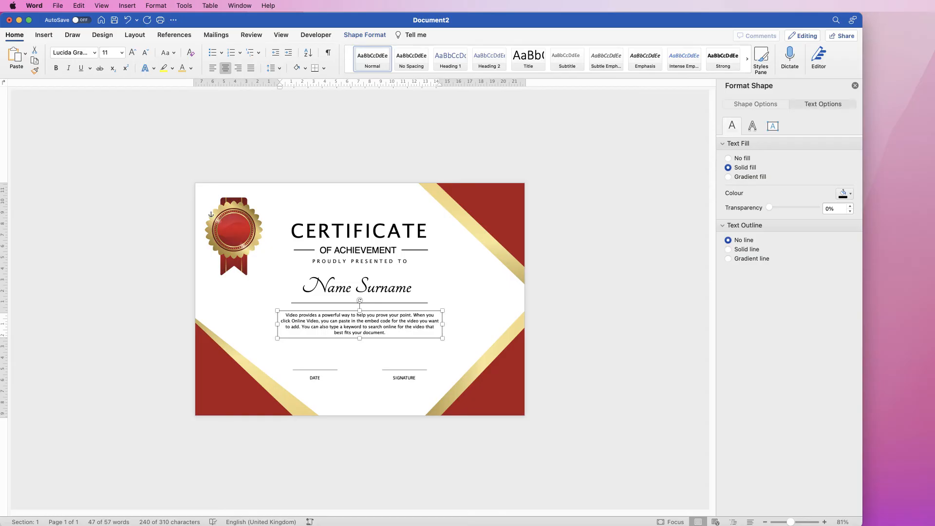
{"action": "left_click", "coordinate": [341, 303]}
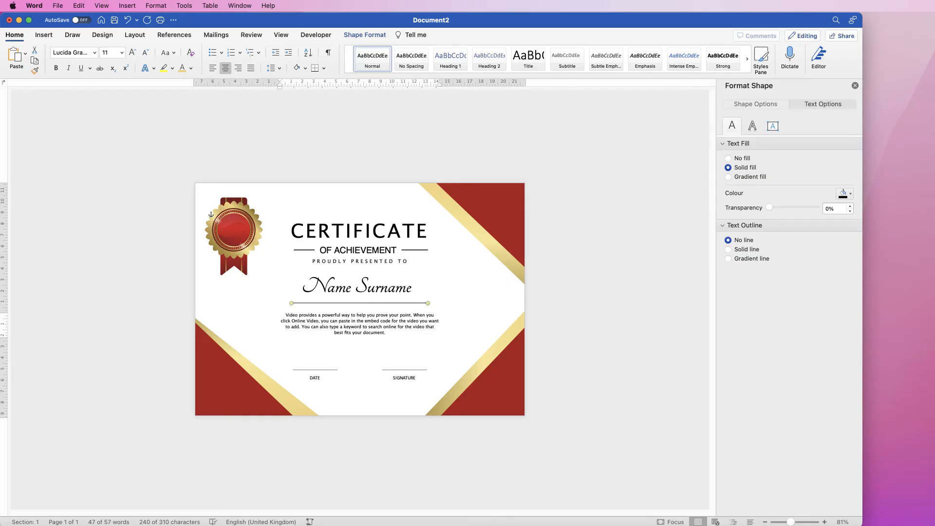
{"action": "key", "text": "Down"}
{"action": "left_click", "coordinate": [349, 295]}
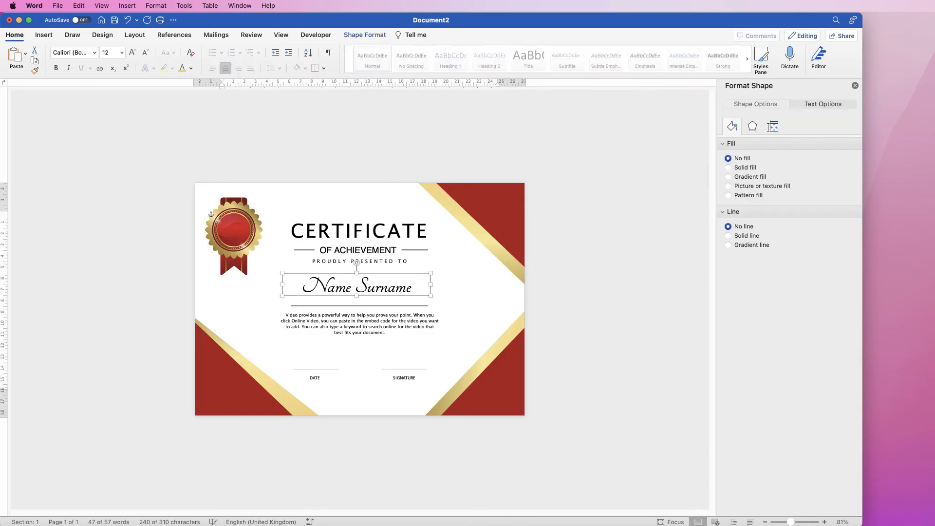
{"action": "key", "text": "Down"}
{"action": "key", "text": "Down"}
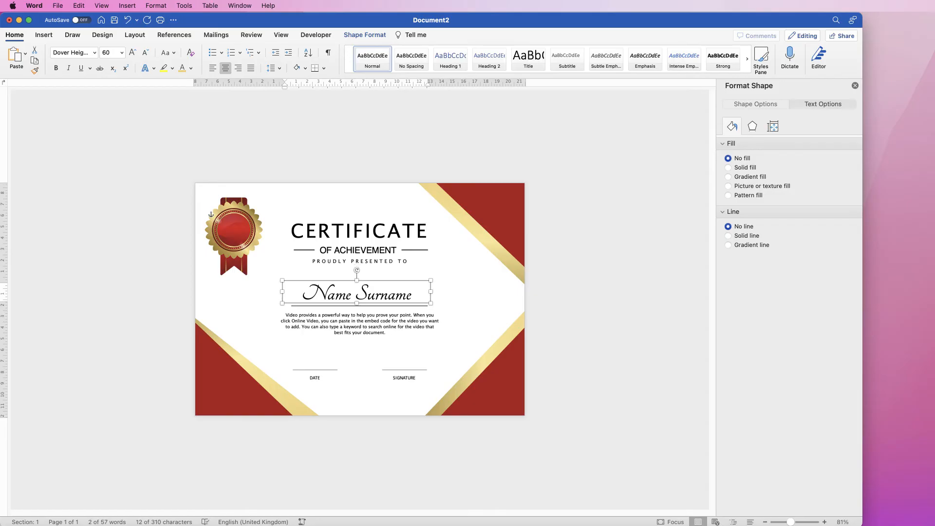
Align all titles, lines, the recipient name, the description and the DATE/SIGNATURE group to their horizontal centre and group them.
{"action": "left_click", "coordinate": [223, 214]}
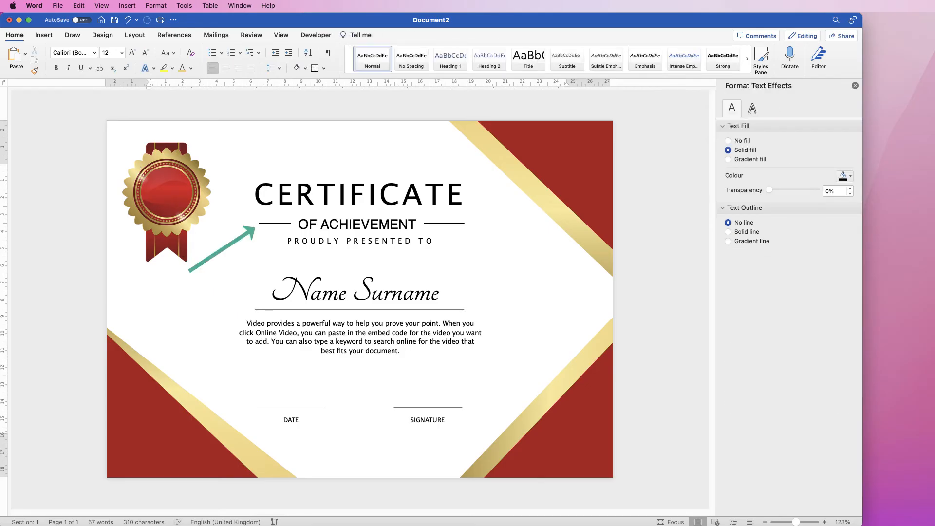
{"action": "left_click", "coordinate": [274, 223]}
{"action": "left_click", "coordinate": [359, 310], "text": "shift"}
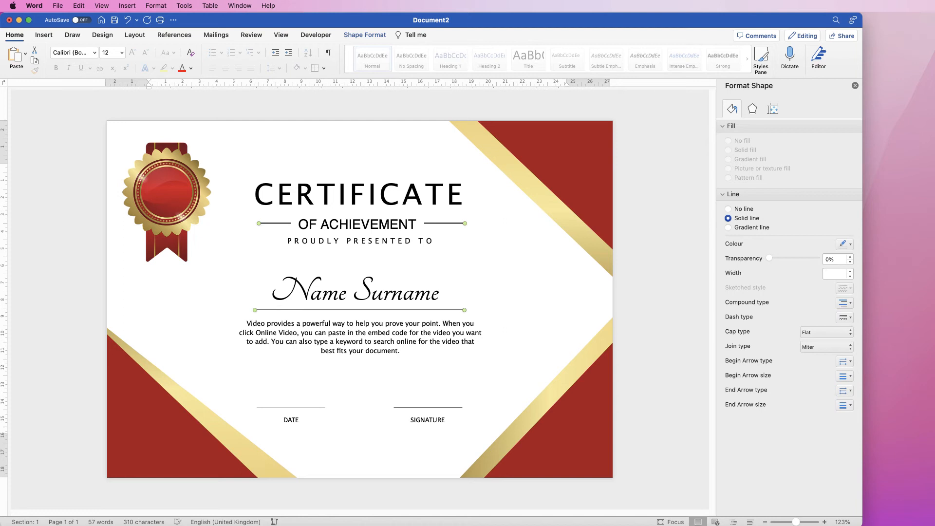
{"action": "left_click", "coordinate": [291, 408], "text": "shift"}
{"action": "left_click", "coordinate": [360, 337], "text": "shift"}
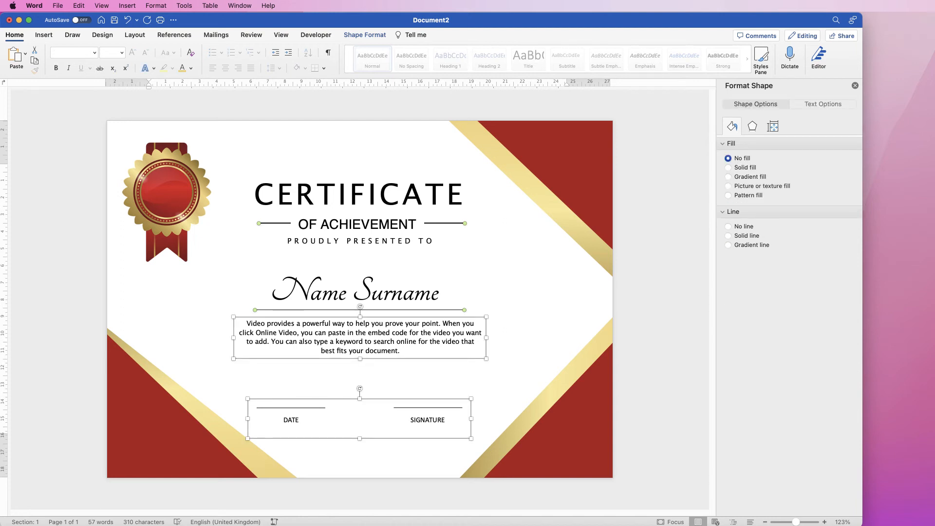
{"action": "left_click", "coordinate": [355, 291], "text": "shift"}
{"action": "left_click", "coordinate": [361, 241], "text": "shift"}
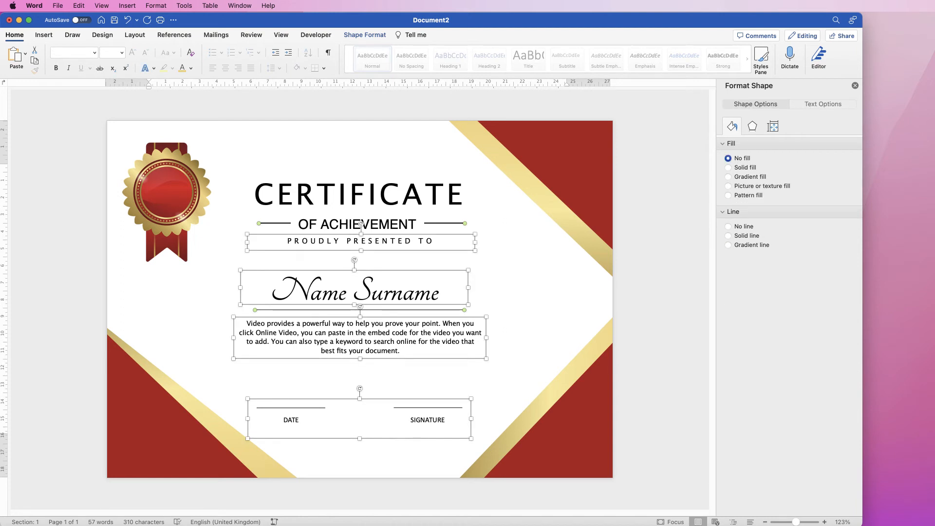
{"action": "left_click", "coordinate": [357, 224], "text": "shift"}
{"action": "left_click", "coordinate": [359, 194], "text": "shift"}
{"action": "left_click", "coordinate": [365, 35]}
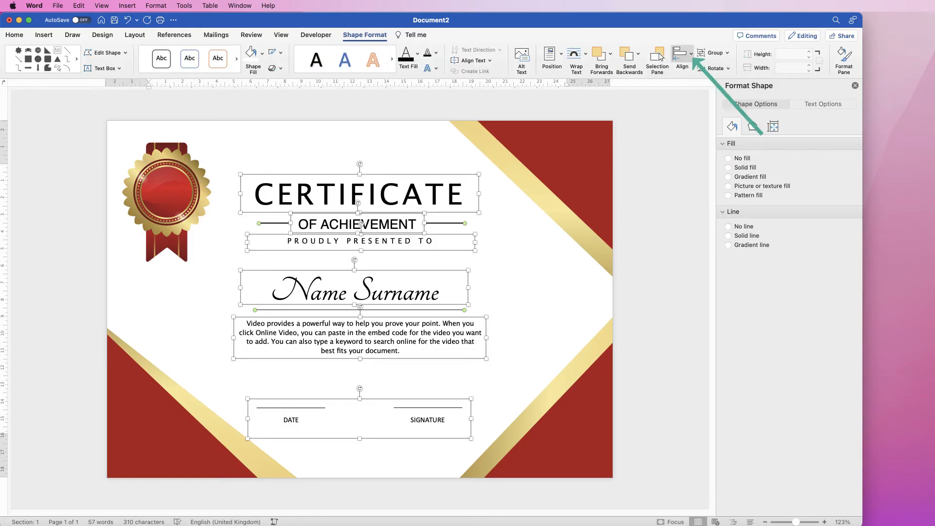
{"action": "left_click", "coordinate": [682, 54]}
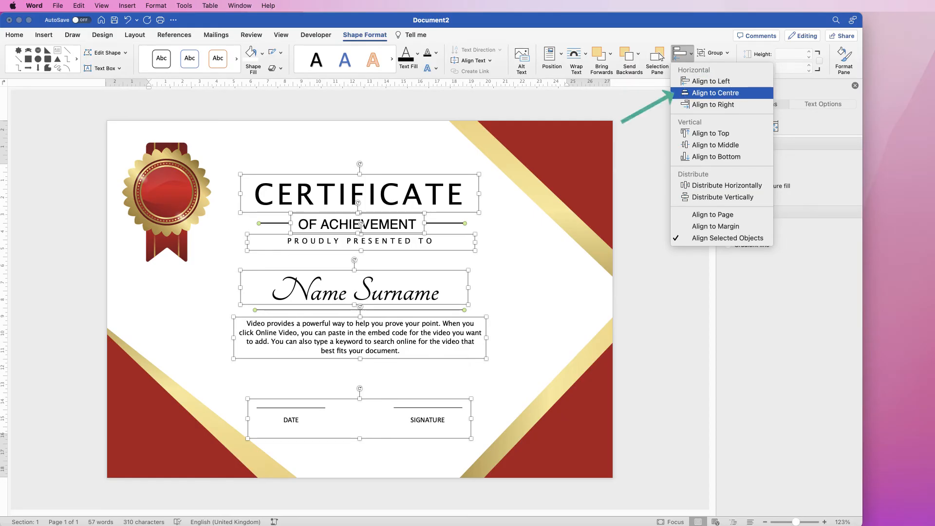
{"action": "left_click", "coordinate": [715, 92]}
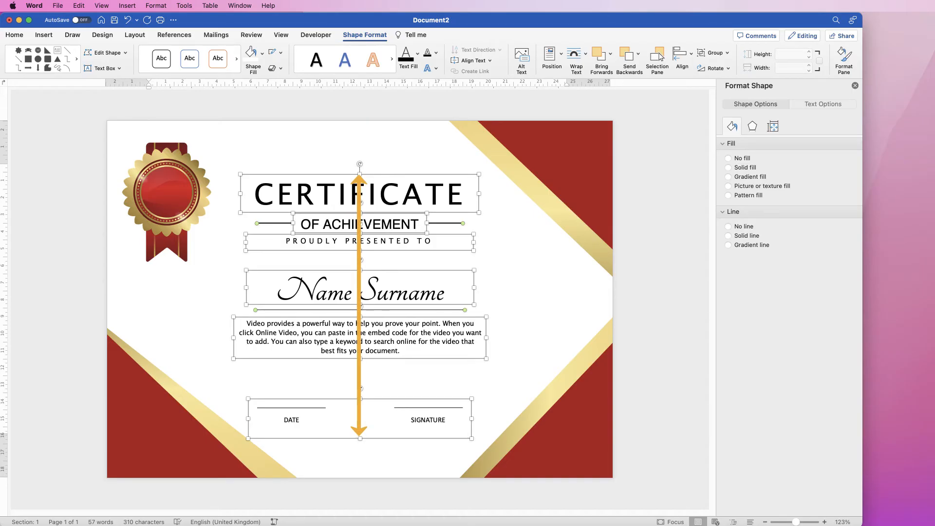
{"action": "left_click", "coordinate": [715, 53]}
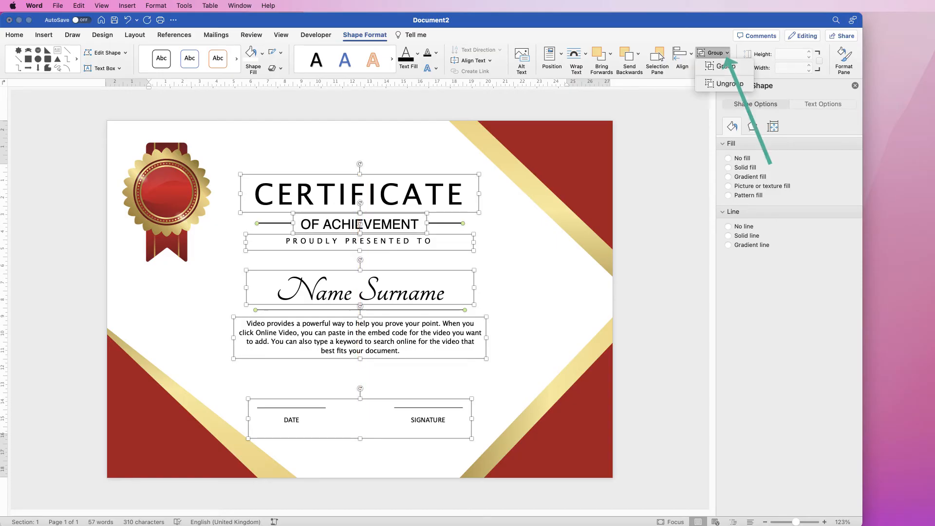
{"action": "left_click", "coordinate": [726, 67]}
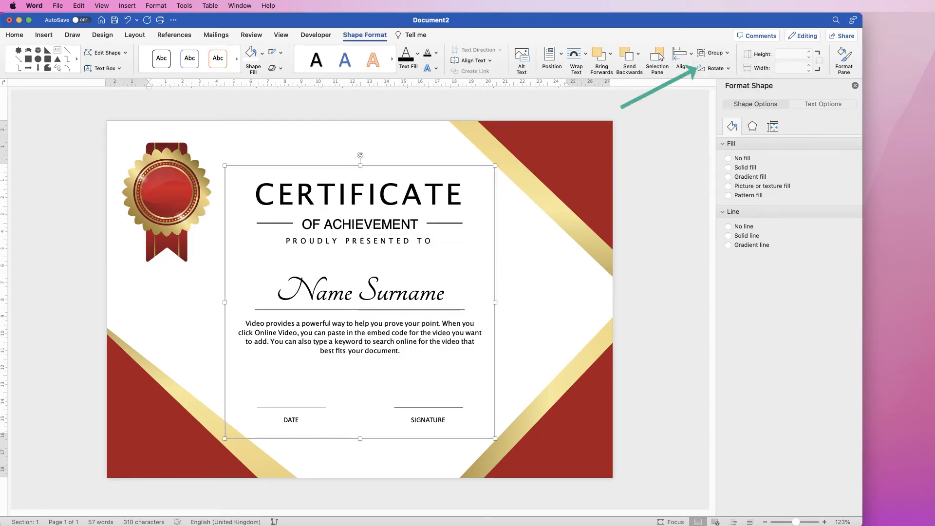
Move the grouped certificate text slightly up and align it horizontally to the centre between the margins.
{"action": "mouse_move", "coordinate": [366, 347]}
{"action": "left_mouse_down"}
{"action": "mouse_move", "coordinate": [498, 332]}
{"action": "mouse_move", "coordinate": [346, 266]}
{"action": "mouse_move", "coordinate": [361, 390]}
{"action": "mouse_move", "coordinate": [397, 301]}
{"action": "mouse_move", "coordinate": [371, 336]}
{"action": "mouse_move", "coordinate": [359, 335]}
{"action": "mouse_move", "coordinate": [368, 337]}
{"action": "left_mouse_up"}
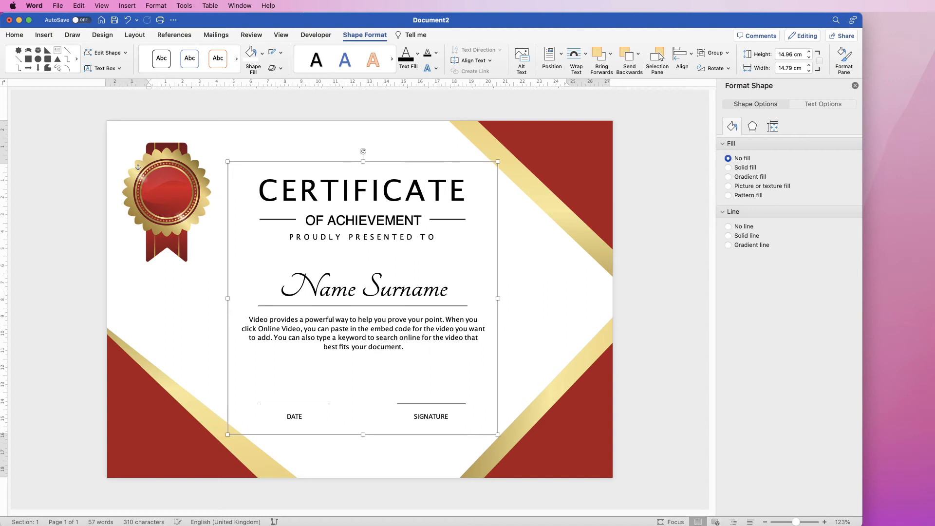
{"action": "left_click", "coordinate": [681, 54]}
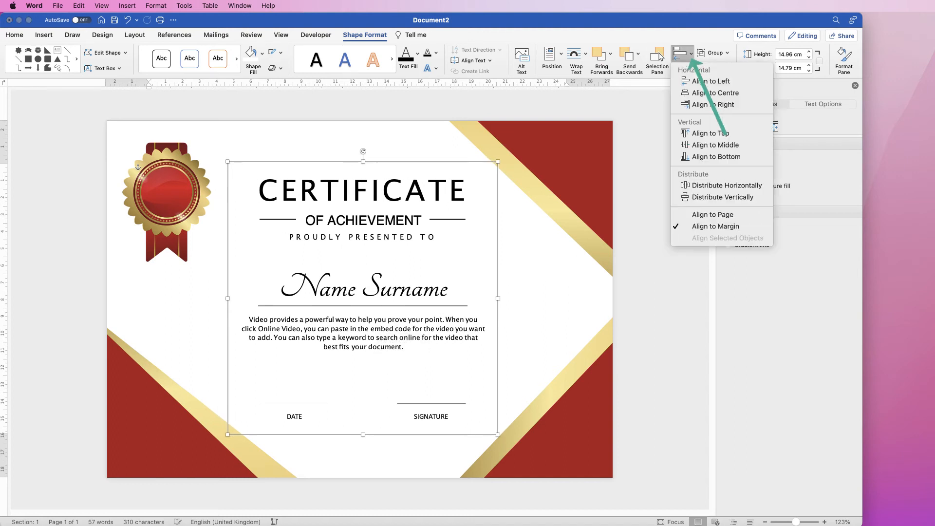
{"action": "left_click", "coordinate": [715, 93]}
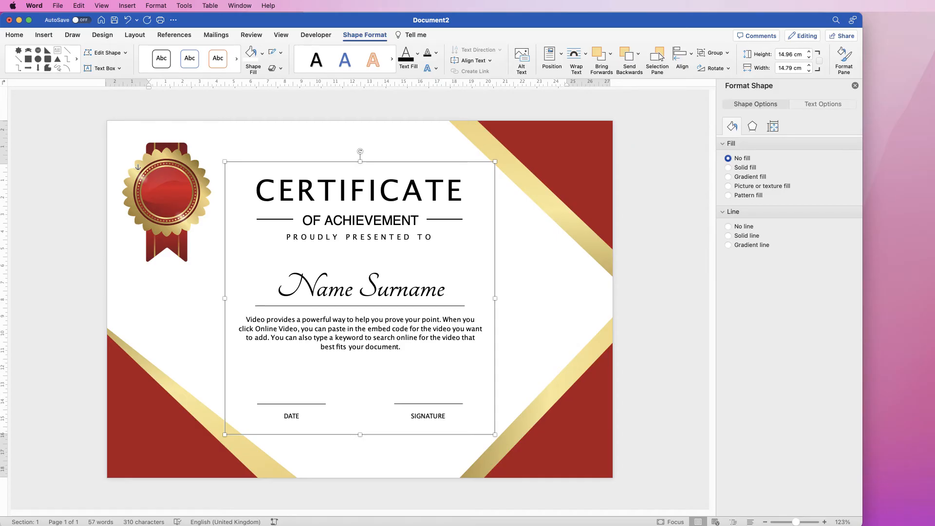
Ungroup the certificate text and lower the PROUDLY PRESENTED TO text box slightly.
{"action": "left_click", "coordinate": [643, 146]}
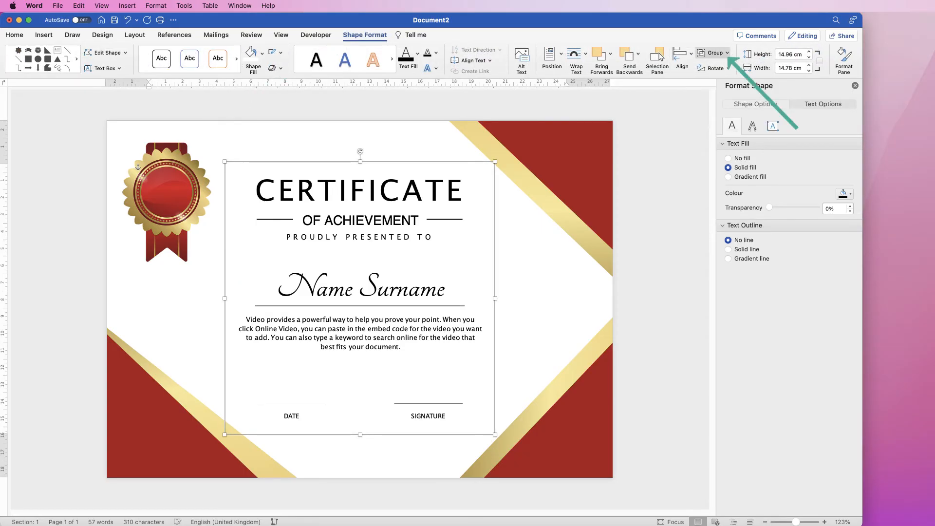
{"action": "left_click", "coordinate": [728, 52]}
{"action": "left_click", "coordinate": [716, 81]}
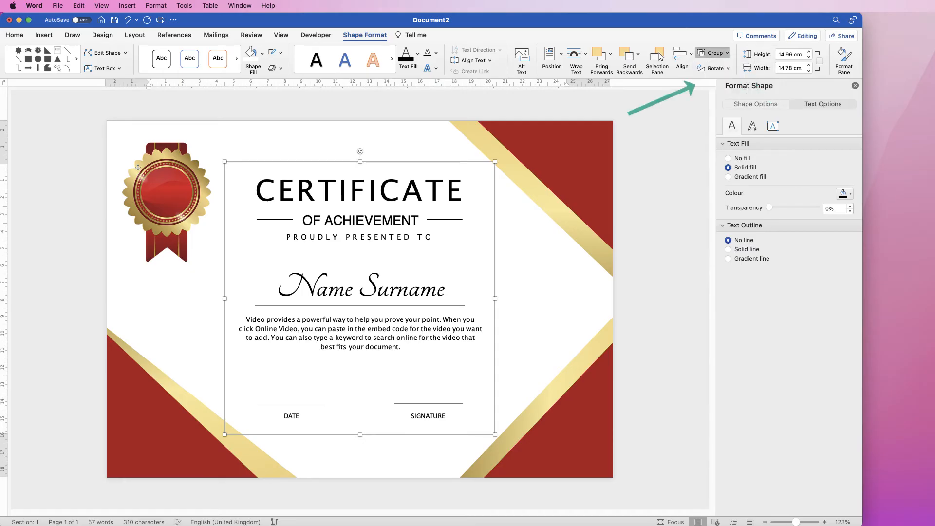
{"action": "left_click", "coordinate": [570, 166]}
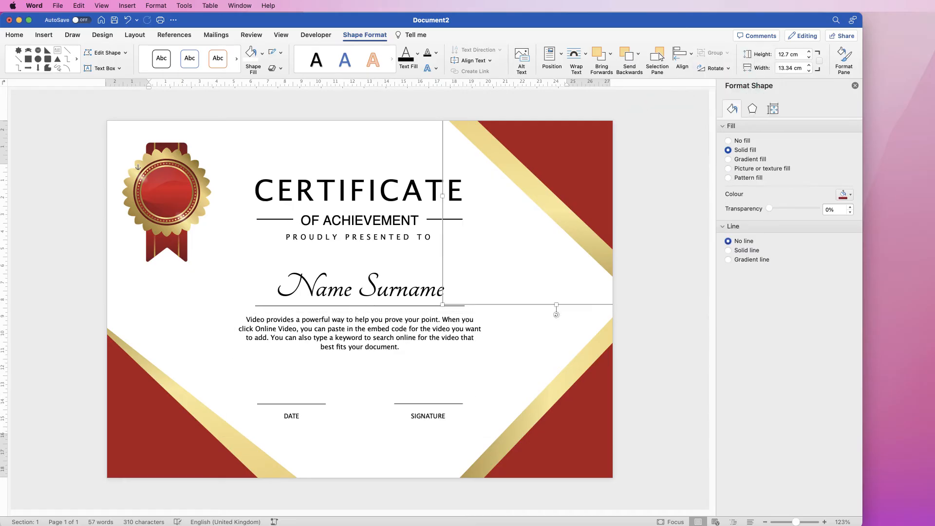
{"action": "left_click", "coordinate": [360, 238]}
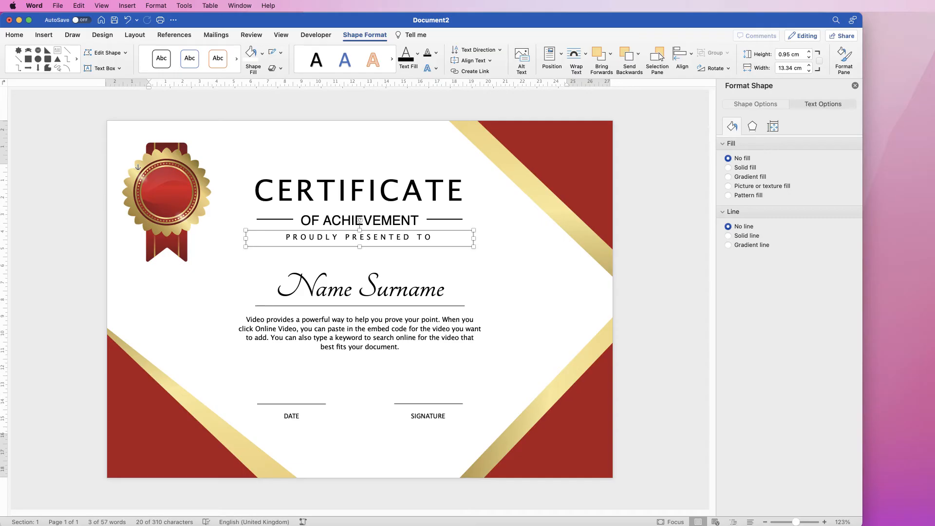
{"action": "left_click_drag", "start_coordinate": [360, 220], "coordinate": [359, 224]}
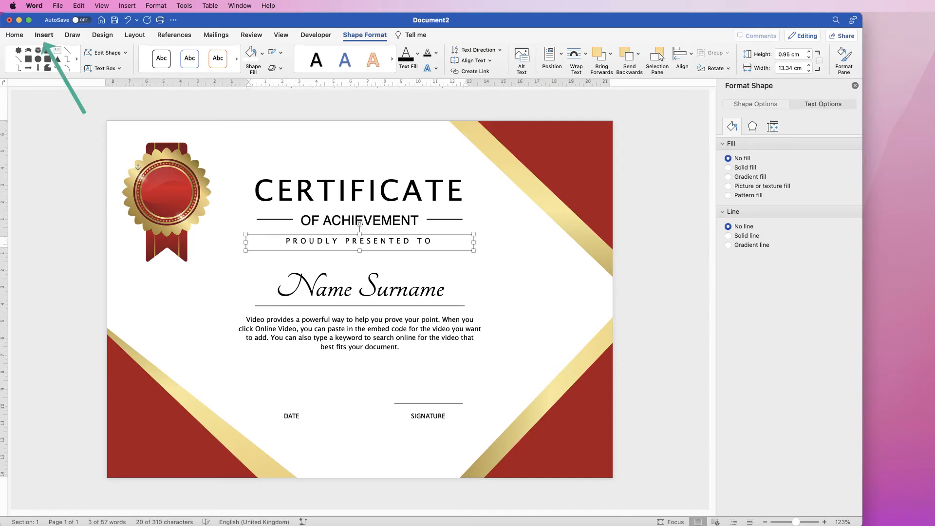
Draw a rounded rectangle about 14.4 cm wide and 0.97 cm high over the PROUDLY PRESENTED TO text.
{"action": "left_click", "coordinate": [44, 34]}
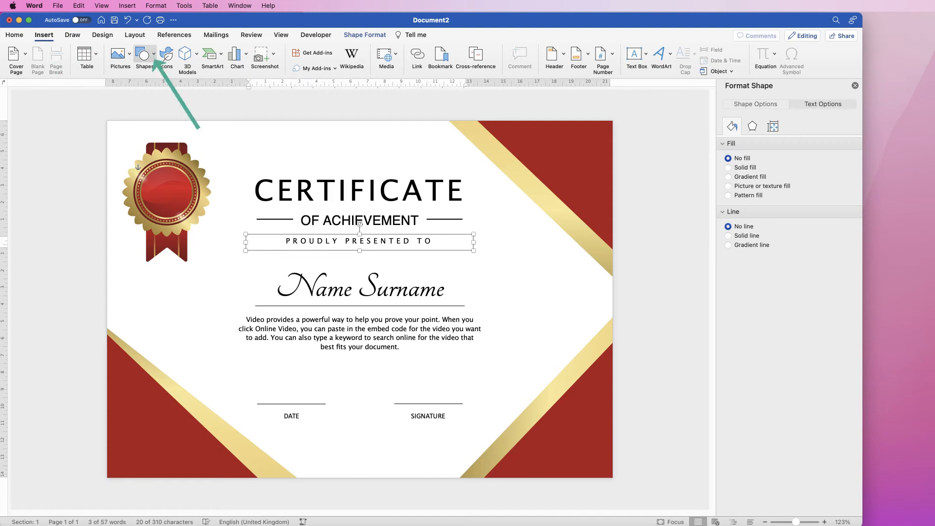
{"action": "left_click", "coordinate": [144, 55]}
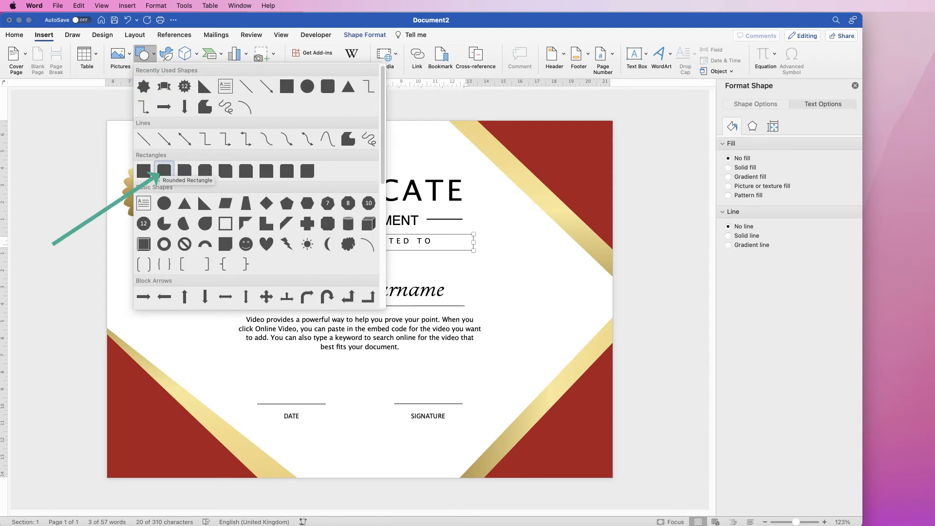
{"action": "left_click", "coordinate": [164, 170]}
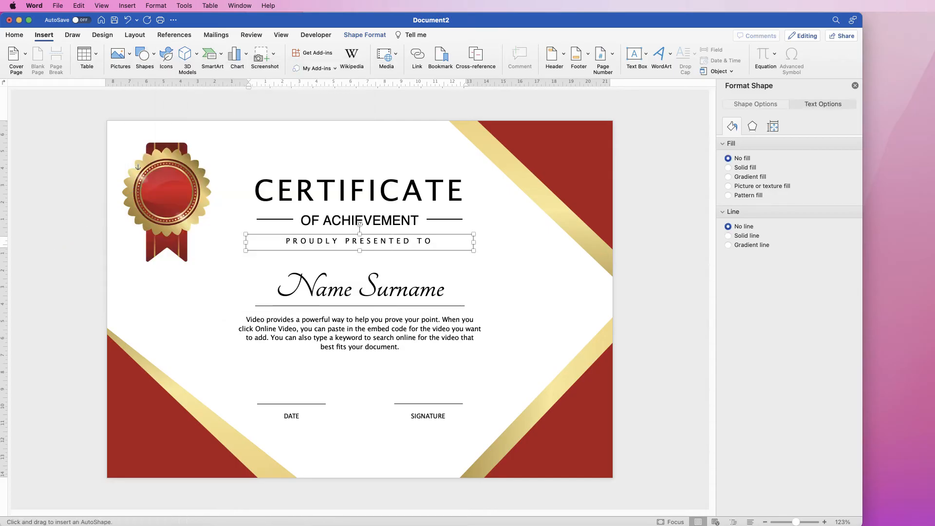
{"action": "left_click_drag", "start_coordinate": [240, 228], "coordinate": [486, 245]}
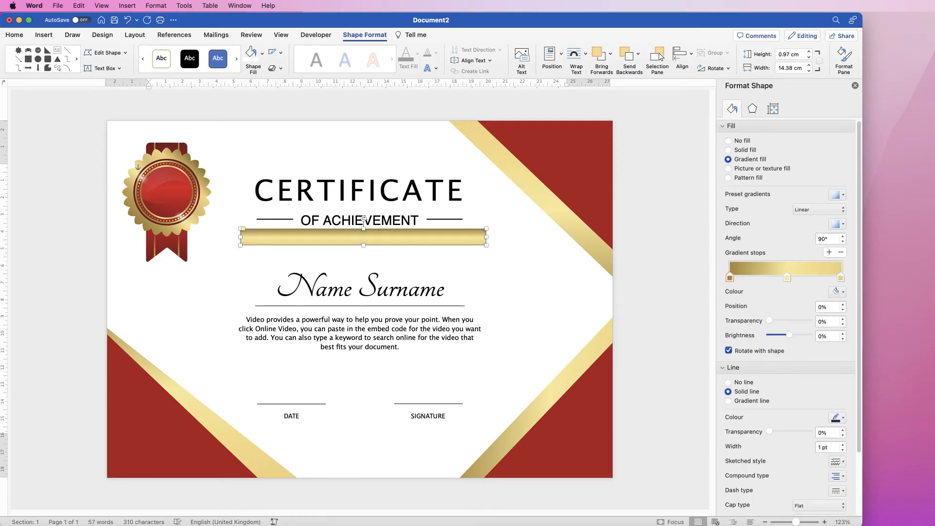
Recolour the rounded bar's gradient with dark red at both end stops and light red at the middle stop.
{"action": "left_click", "coordinate": [837, 292]}
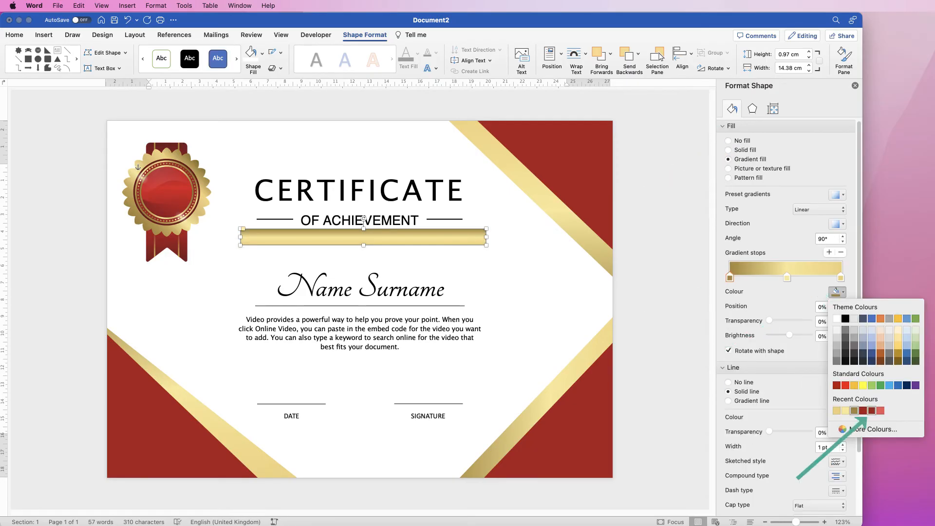
{"action": "left_click", "coordinate": [872, 410]}
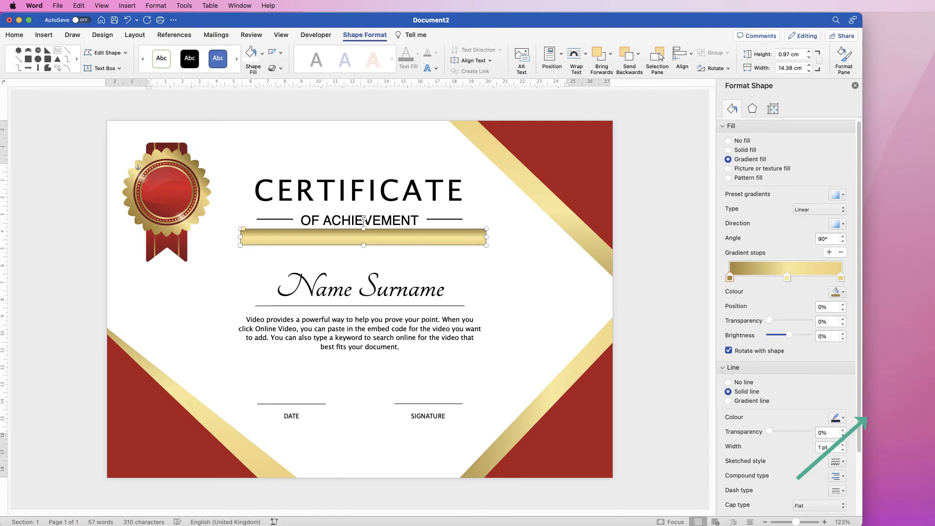
{"action": "left_click", "coordinate": [841, 278]}
{"action": "left_click", "coordinate": [837, 292]}
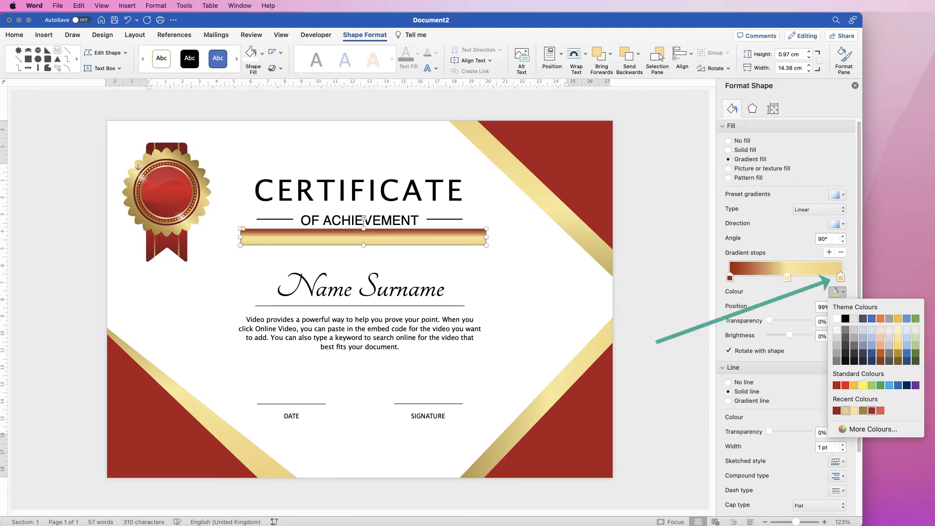
{"action": "left_click", "coordinate": [872, 411]}
{"action": "left_click", "coordinate": [787, 278]}
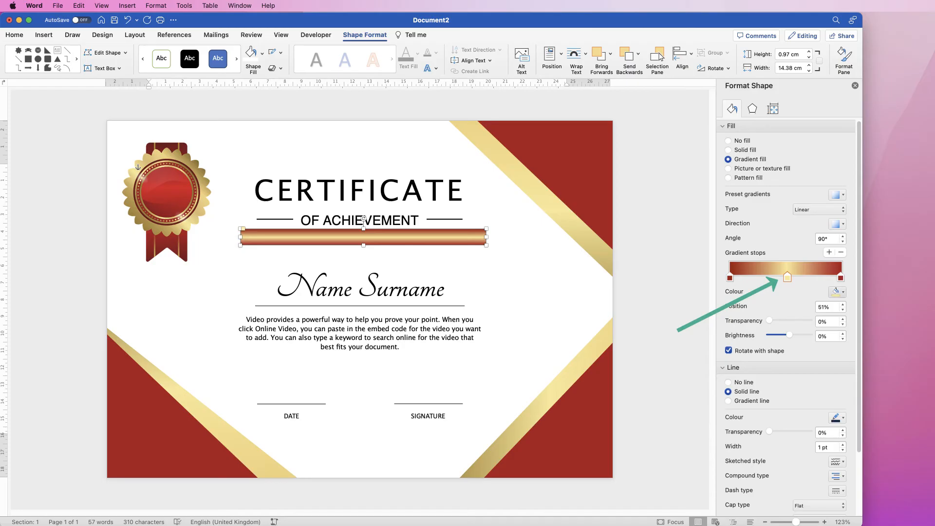
{"action": "left_click", "coordinate": [838, 292]}
{"action": "left_click", "coordinate": [881, 411]}
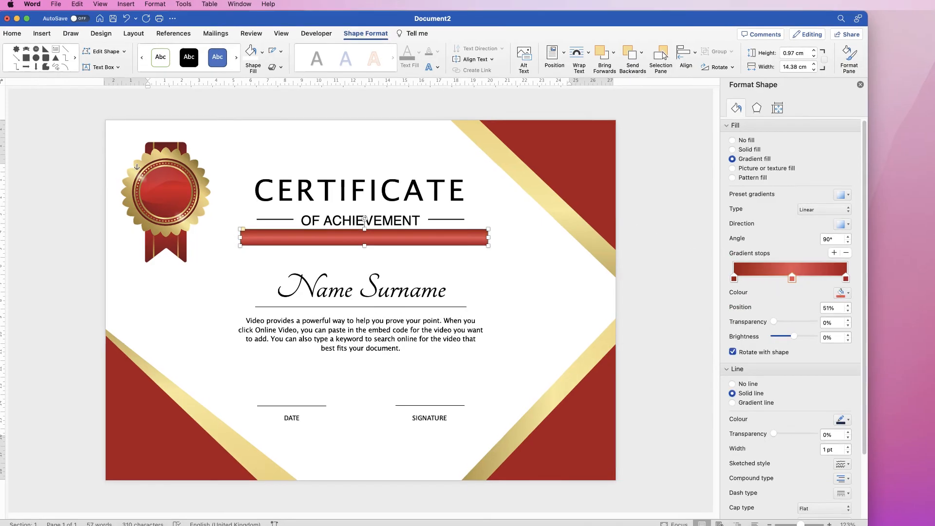
{"action": "left_click", "coordinate": [150, 168]}
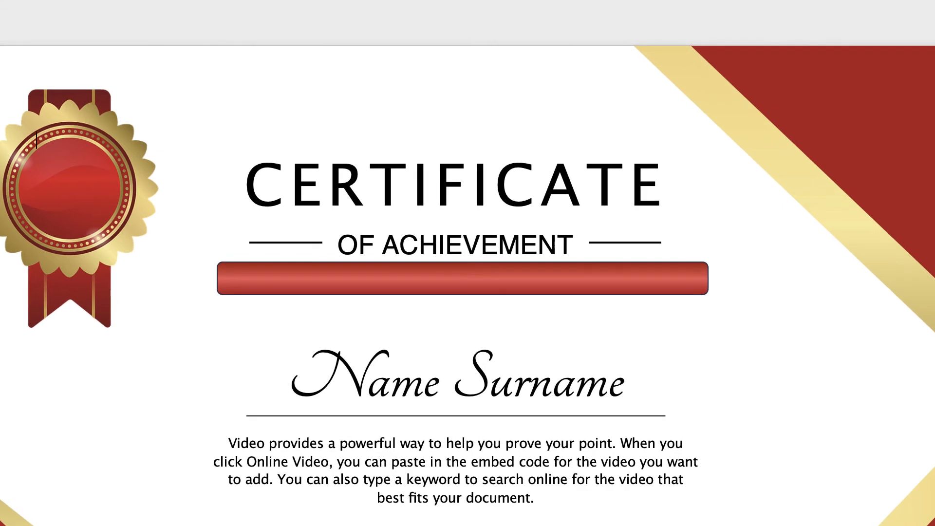
Remove the outline from the red gradient bar and send it to the back, behind the text.
{"action": "left_click", "coordinate": [463, 278]}
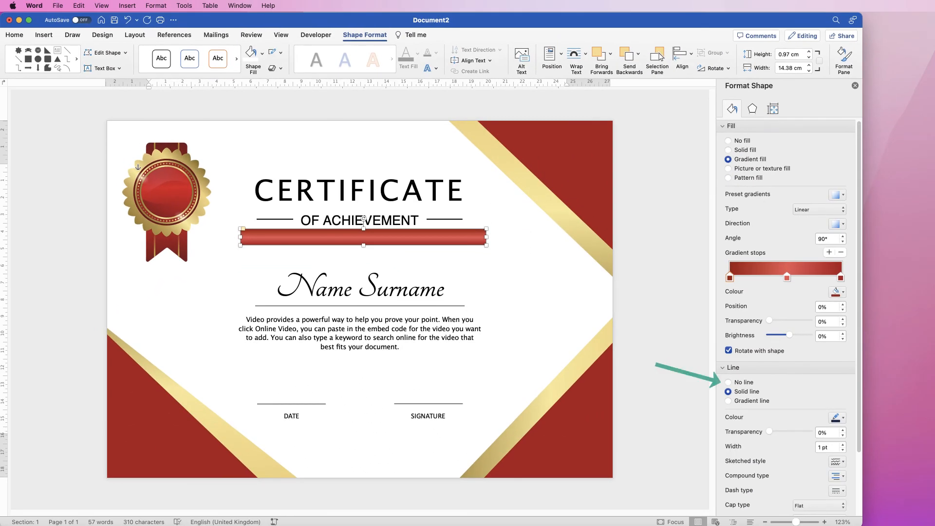
{"action": "left_click", "coordinate": [728, 383]}
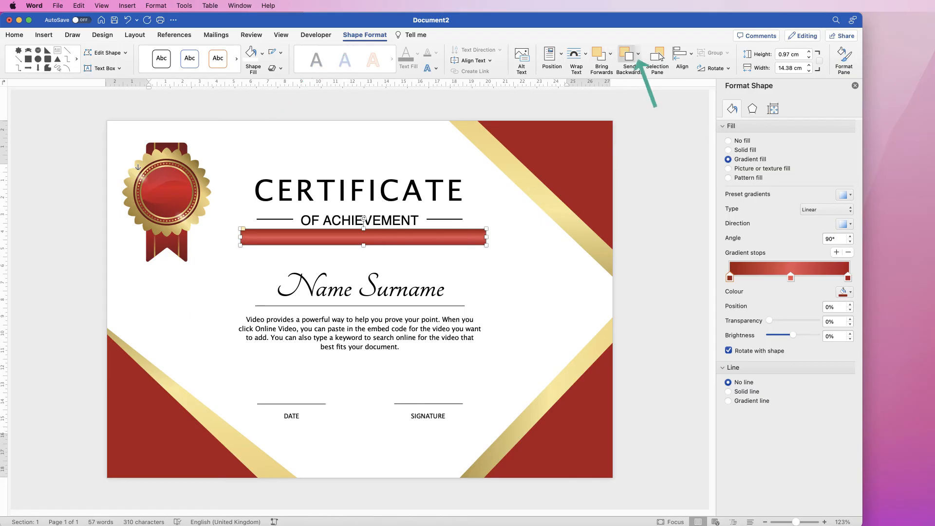
{"action": "left_click", "coordinate": [638, 54]}
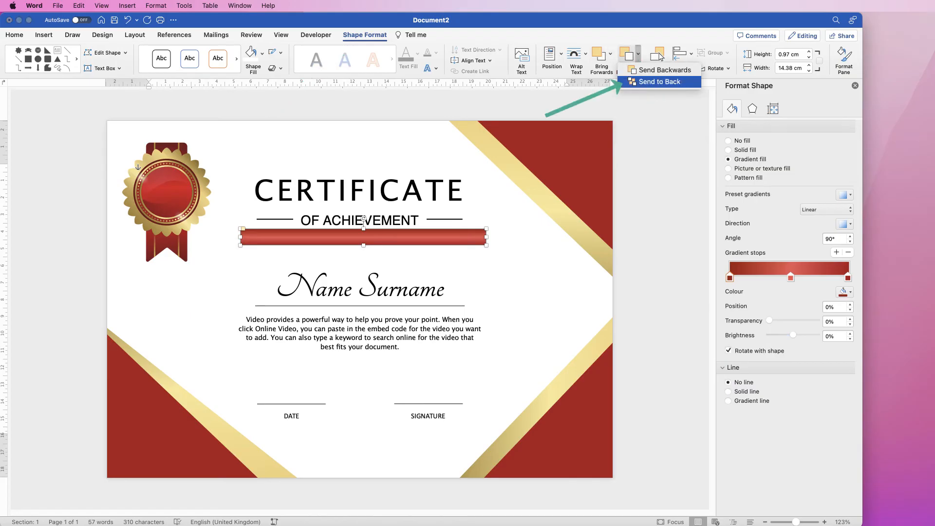
{"action": "left_click", "coordinate": [659, 81]}
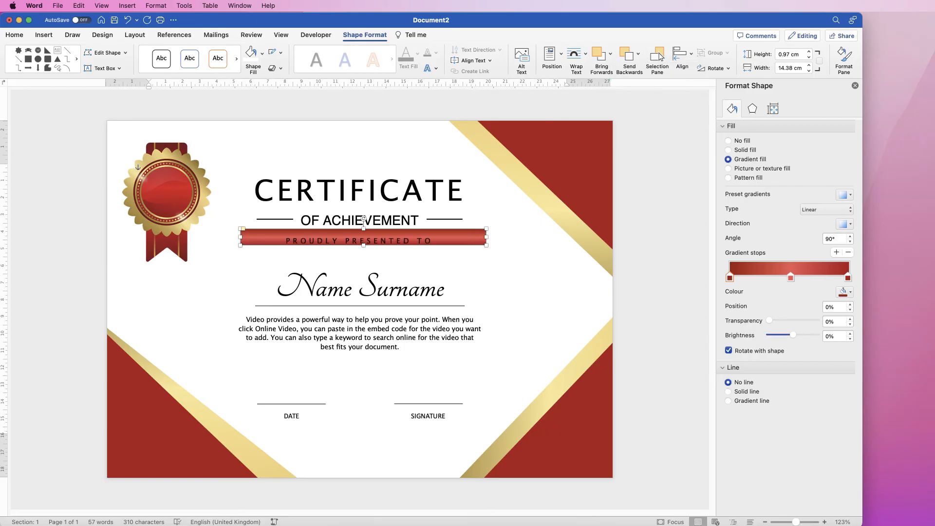
Reduce the red bar's height from its upper edge to about 0.65 cm and nudge the PROUDLY PRESENTED TO text up.
{"action": "left_click_drag", "start_coordinate": [364, 228], "coordinate": [364, 234]}
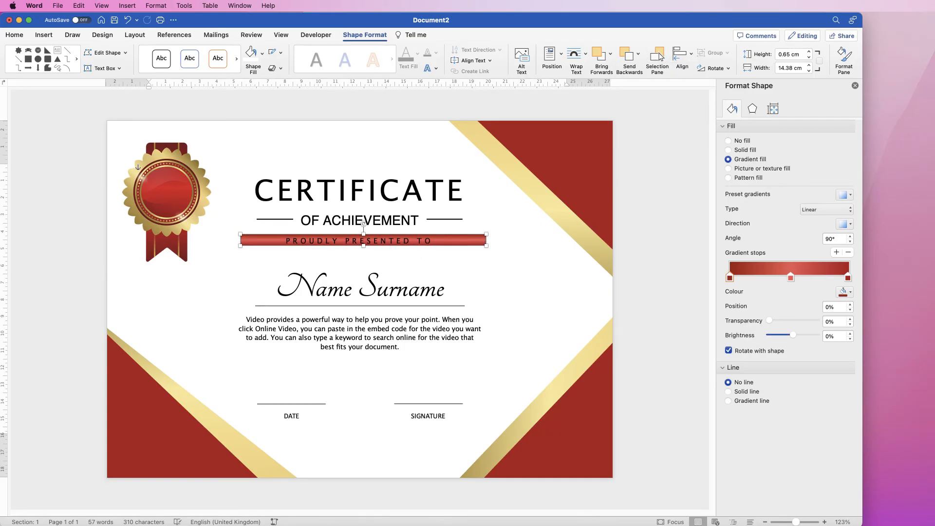
{"action": "left_click", "coordinate": [364, 239]}
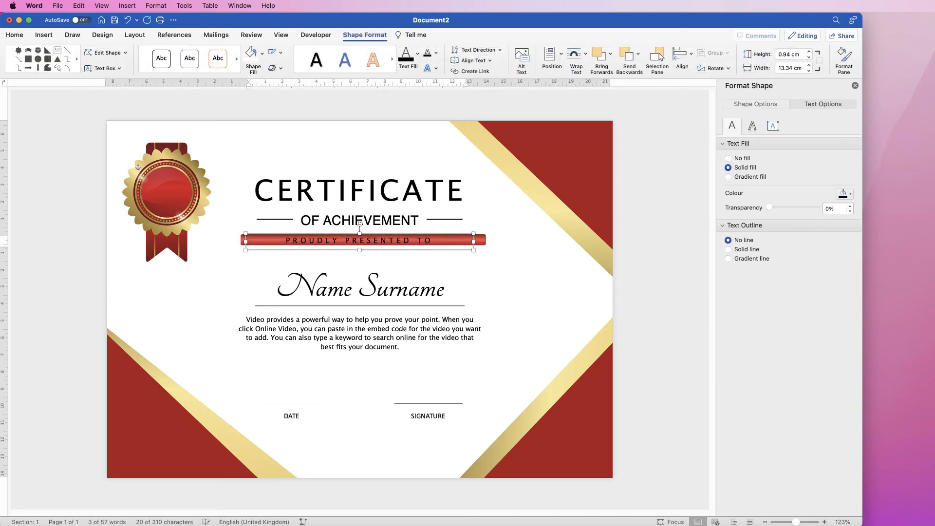
{"action": "key", "text": "Up"}
{"action": "key", "text": "Escape"}
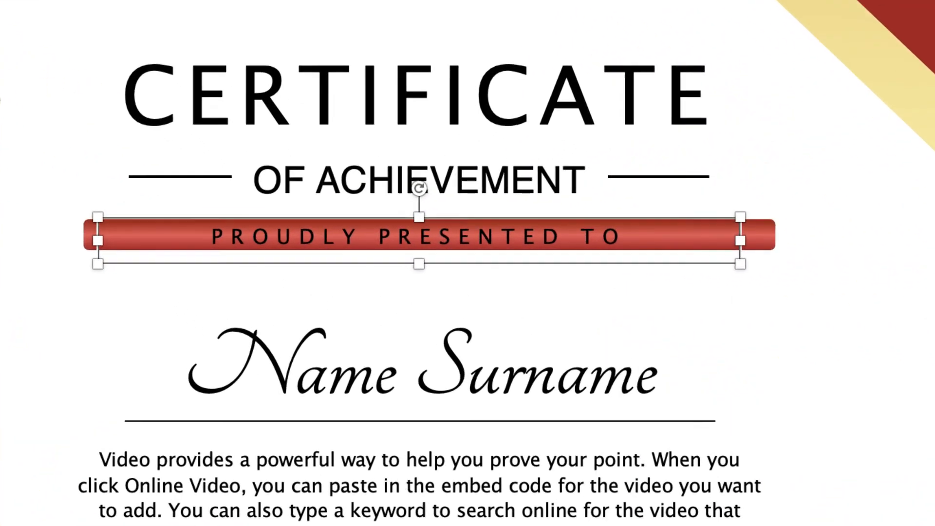
Fully round the ends of the red gradient bar and resize it to about 14.2 cm wide and 0.66 cm high.
{"action": "left_click", "coordinate": [758, 235]}
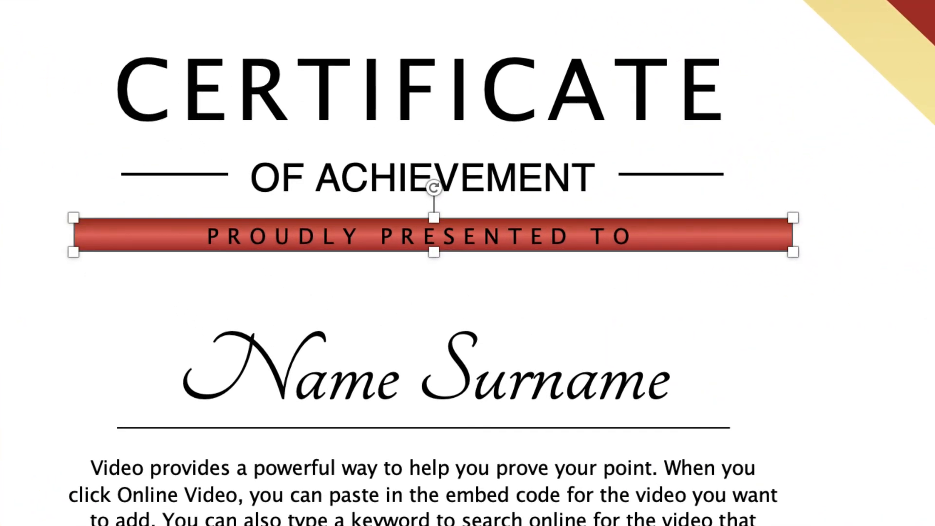
{"action": "left_click_drag", "start_coordinate": [73, 218], "coordinate": [83, 185]}
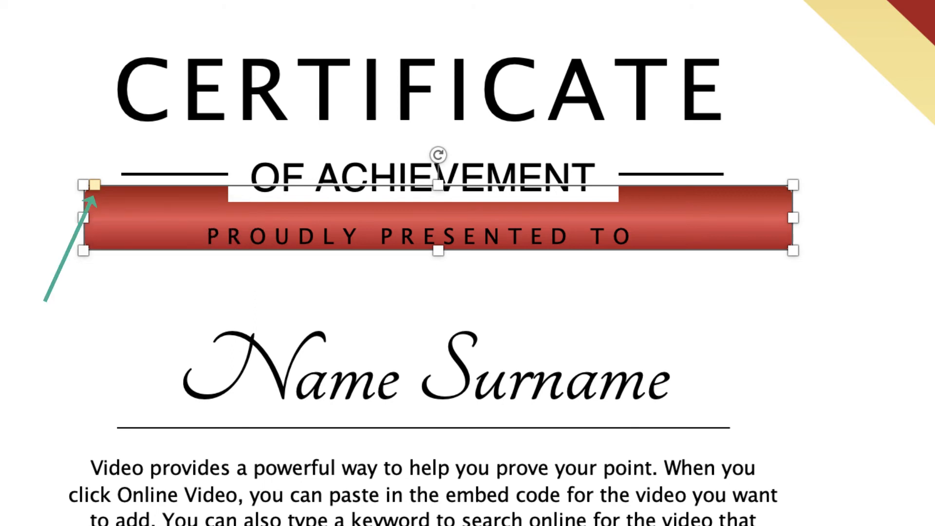
{"action": "left_click_drag", "start_coordinate": [95, 185], "coordinate": [112, 185]}
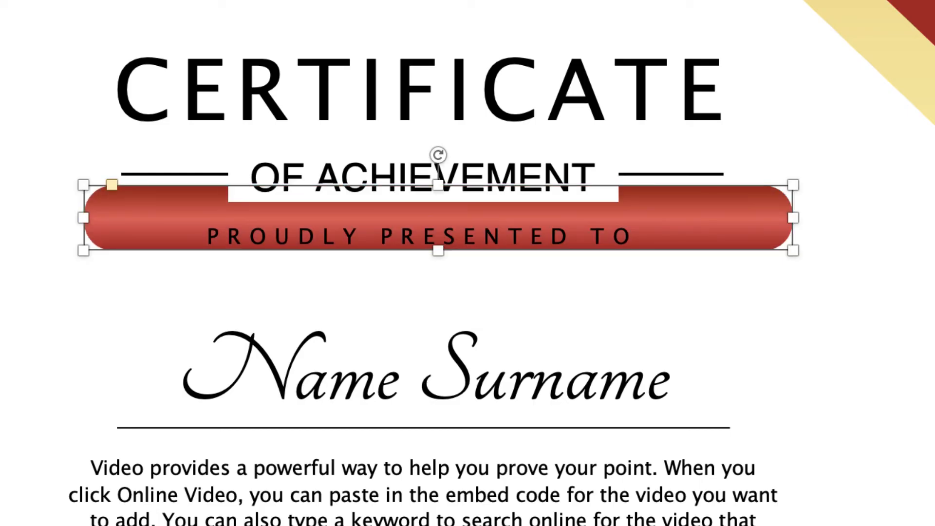
{"action": "left_click_drag", "start_coordinate": [438, 185], "coordinate": [438, 216]}
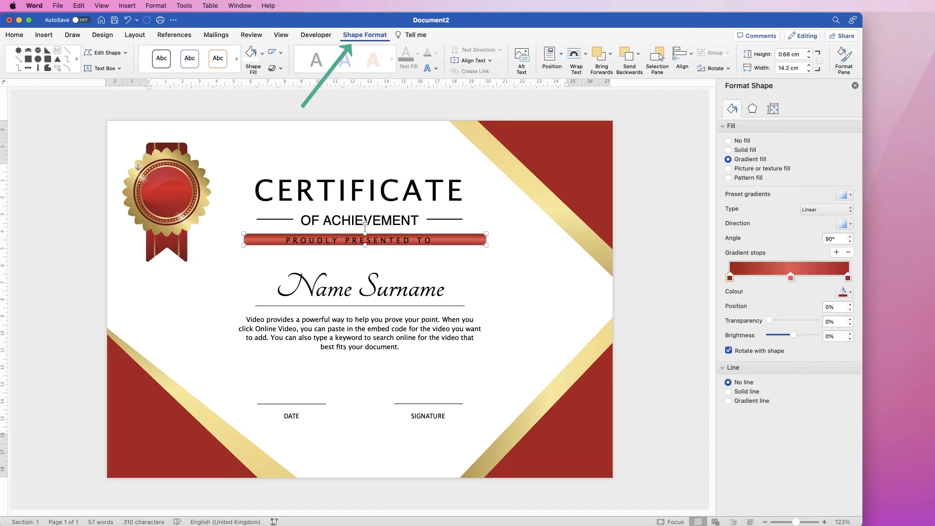
Centre the red gradient bar horizontally between the margins.
{"action": "left_click", "coordinate": [683, 55]}
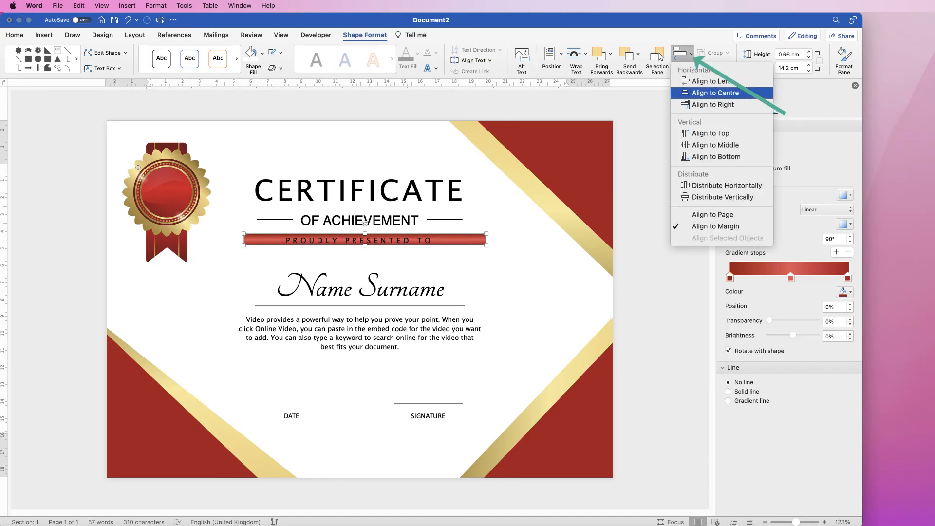
{"action": "left_click", "coordinate": [715, 93]}
{"action": "left_click", "coordinate": [550, 283]}
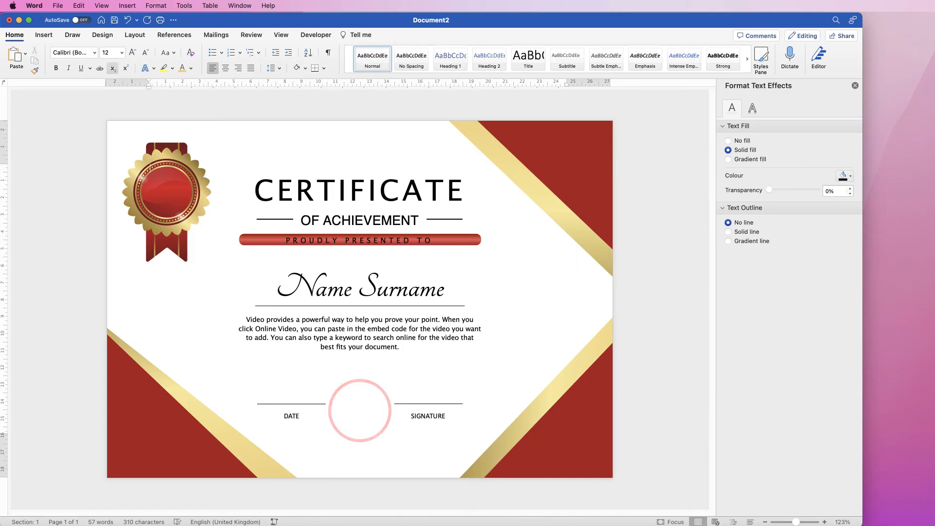
Insert the company logo picture Triangle.png from the Logos folder.
{"action": "left_click", "coordinate": [44, 34]}
{"action": "left_click", "coordinate": [121, 53]}
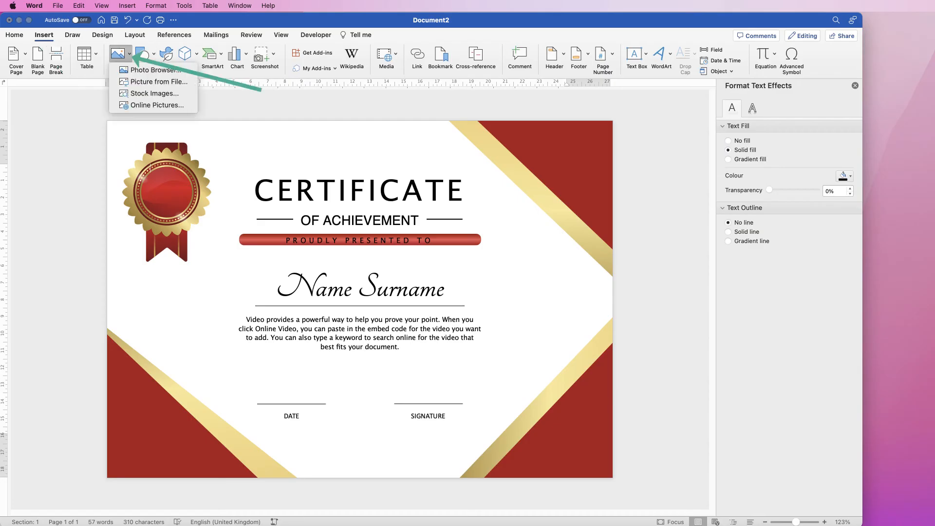
{"action": "left_click", "coordinate": [159, 82]}
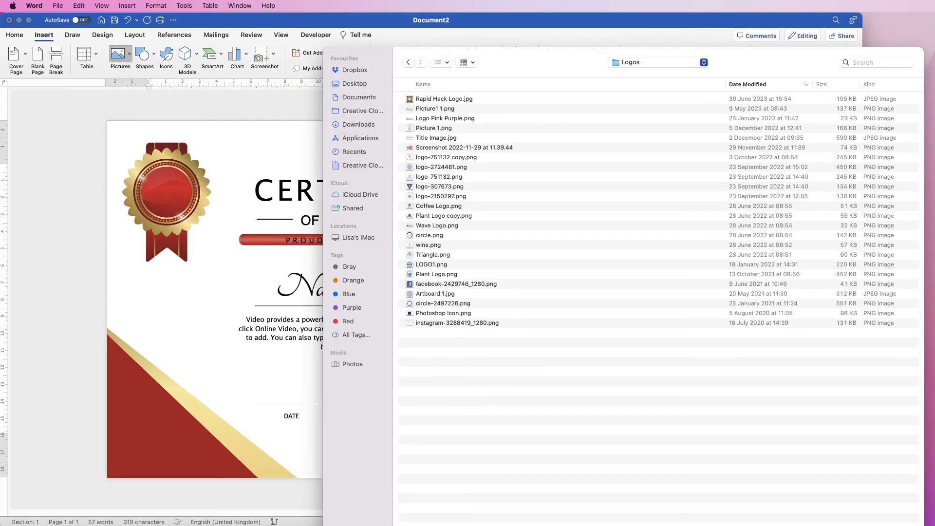
{"action": "left_click", "coordinate": [433, 255]}
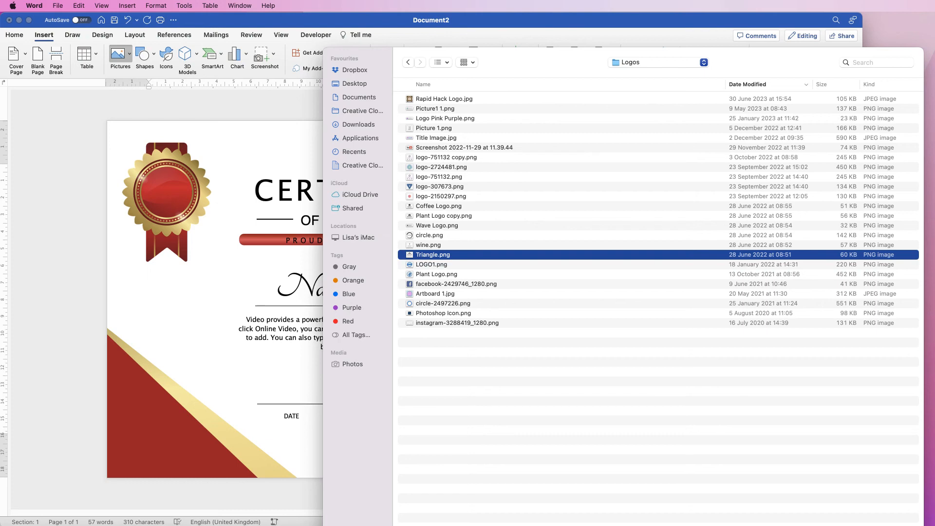
{"action": "key", "text": "Return"}
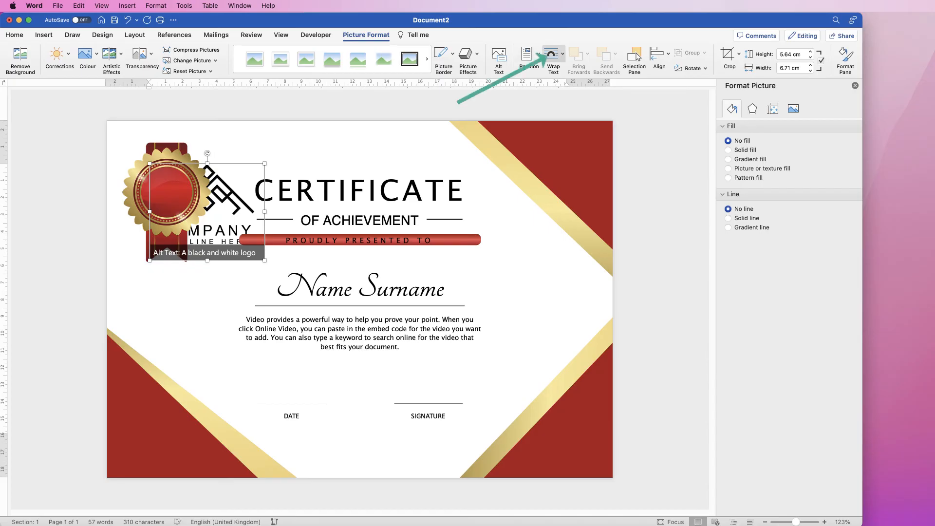
Set the logo in front of text and shrink it to about 3 cm wide between the date and signature lines.
{"action": "left_click", "coordinate": [553, 55]}
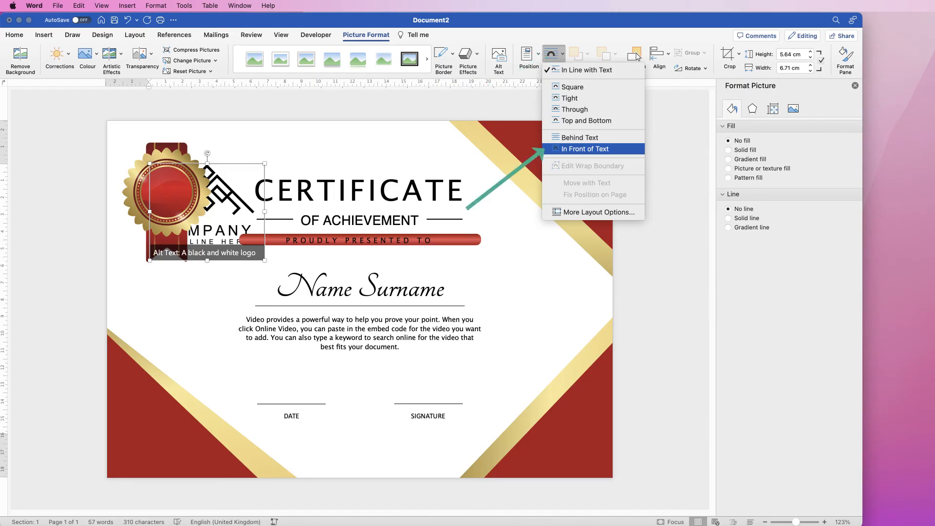
{"action": "left_click", "coordinate": [593, 149]}
{"action": "mouse_move", "coordinate": [264, 163]}
{"action": "left_mouse_down"}
{"action": "mouse_move", "coordinate": [213, 207]}
{"action": "mouse_move", "coordinate": [304, 328]}
{"action": "mouse_move", "coordinate": [377, 402]}
{"action": "mouse_move", "coordinate": [369, 407]}
{"action": "left_mouse_up"}
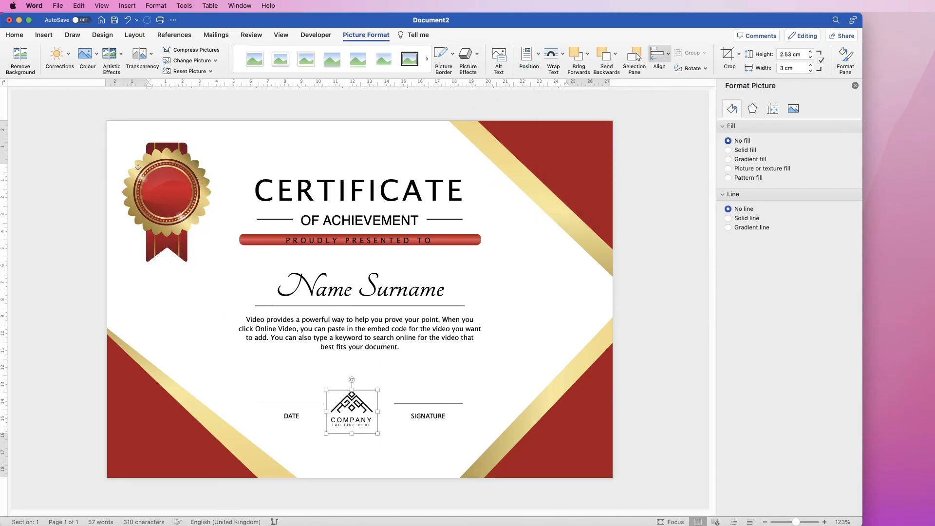
Centre the logo horizontally on the certificate and deselect it.
{"action": "left_click", "coordinate": [660, 55]}
{"action": "left_click", "coordinate": [692, 92]}
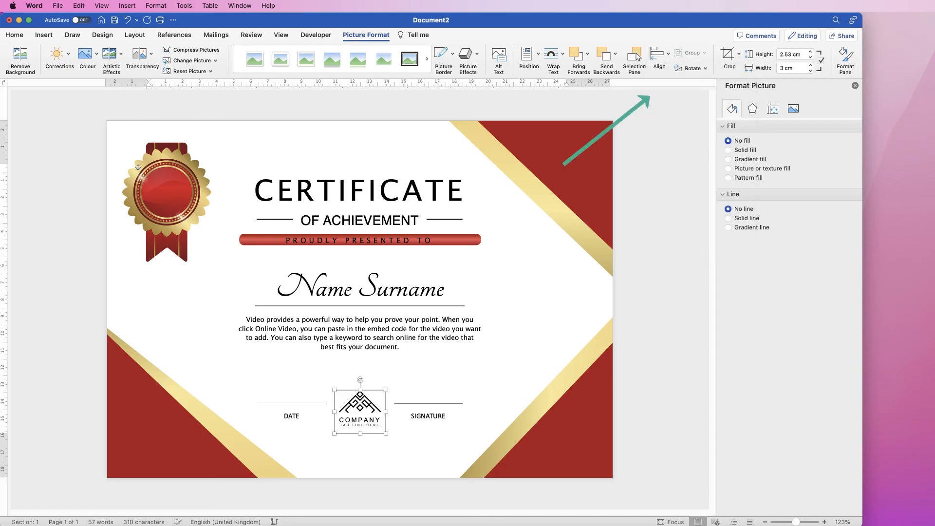
{"action": "key", "text": "Escape"}
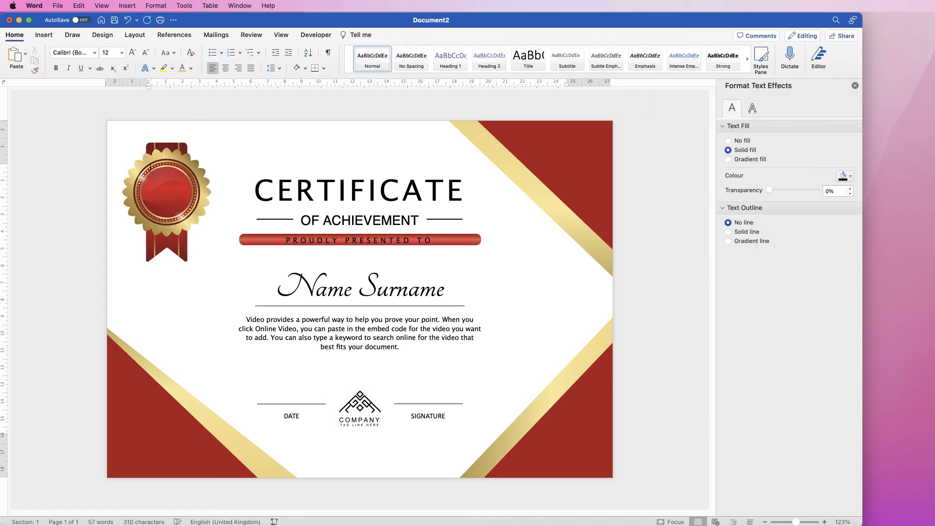
Move and rotate the upper-right gold and red corner shapes so the red covers more and a slimmer gold band tapers towards the right edge.
{"action": "left_click_drag", "start_coordinate": [531, 185], "coordinate": [518, 197]}
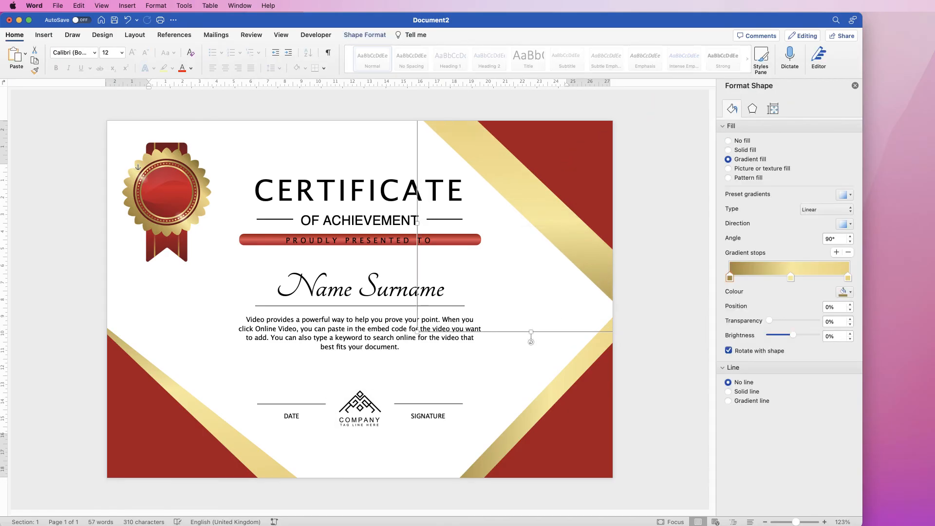
{"action": "mouse_move", "coordinate": [531, 342]}
{"action": "left_mouse_down"}
{"action": "mouse_move", "coordinate": [526, 353]}
{"action": "mouse_move", "coordinate": [494, 332]}
{"action": "mouse_move", "coordinate": [542, 342]}
{"action": "left_mouse_up"}
{"action": "left_click_drag", "start_coordinate": [567, 231], "coordinate": [579, 472]}
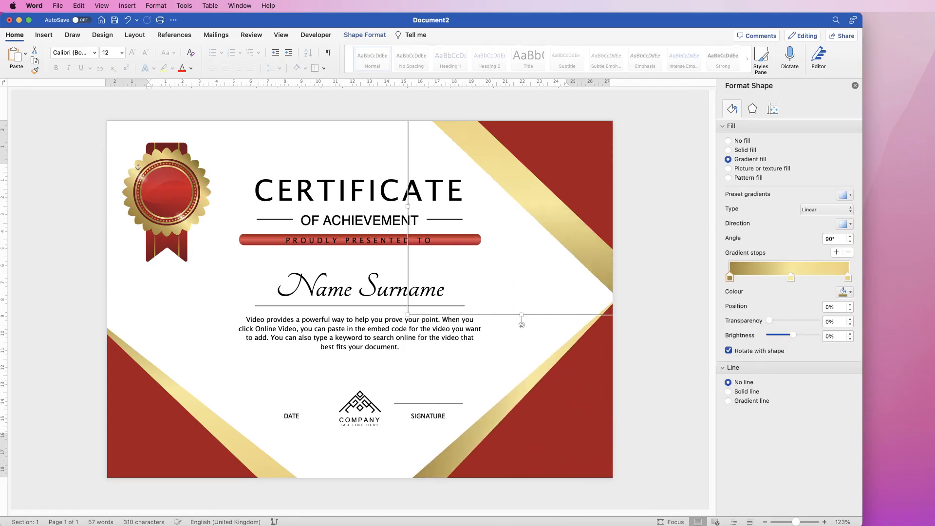
{"action": "left_click_drag", "start_coordinate": [585, 246], "coordinate": [603, 256]}
{"action": "left_click_drag", "start_coordinate": [539, 336], "coordinate": [546, 336]}
{"action": "left_click_drag", "start_coordinate": [608, 213], "coordinate": [602, 226]}
Reposition, rotate and enlarge the lower-right gold and red corner shapes to form a gold band narrowing towards the right edge.
{"action": "left_click_drag", "start_coordinate": [555, 364], "coordinate": [571, 329]}
{"action": "left_click_drag", "start_coordinate": [520, 465], "coordinate": [517, 502]}
{"action": "left_click", "coordinate": [565, 414]}
{"action": "left_click_drag", "start_coordinate": [424, 380], "coordinate": [424, 388]}
{"action": "left_click_drag", "start_coordinate": [521, 390], "coordinate": [513, 385]}
{"action": "left_click_drag", "start_coordinate": [605, 372], "coordinate": [599, 362]}
Enlarge, rotate and reposition the lower-left gold and red corner shapes so the corner reaches higher and the gold band tapers upwards.
{"action": "left_click_drag", "start_coordinate": [205, 412], "coordinate": [207, 402]}
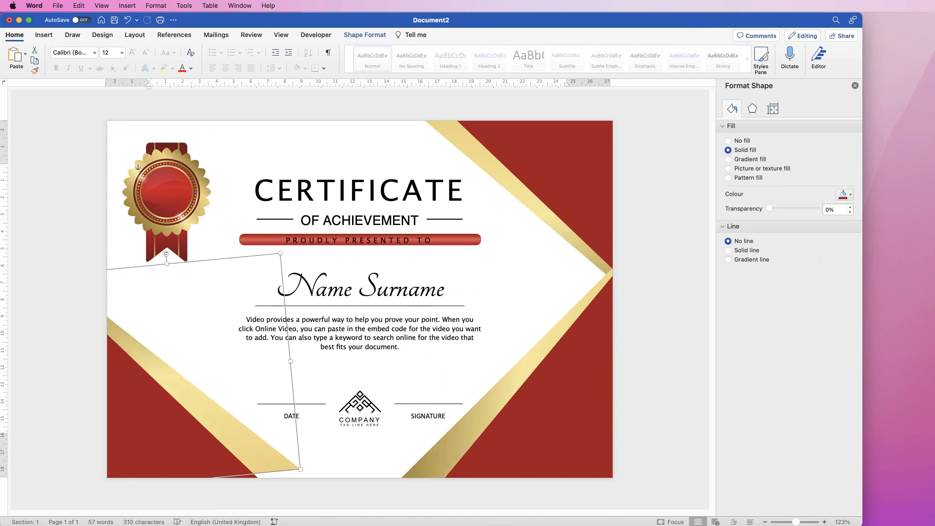
{"action": "left_click_drag", "start_coordinate": [301, 470], "coordinate": [322, 489]}
{"action": "left_click_drag", "start_coordinate": [177, 253], "coordinate": [183, 252]}
{"action": "left_click_drag", "start_coordinate": [184, 395], "coordinate": [208, 397]}
{"action": "left_click_drag", "start_coordinate": [144, 421], "coordinate": [159, 408]}
{"action": "left_click_drag", "start_coordinate": [182, 262], "coordinate": [193, 260]}
{"action": "left_click_drag", "start_coordinate": [151, 400], "coordinate": [152, 399]}
Duplicate the OF ACHIEVEMENT text box and place the copy over the ribbon badge at about 3.25 cm high and 3.38 cm wide.
{"action": "left_click", "coordinate": [360, 220]}
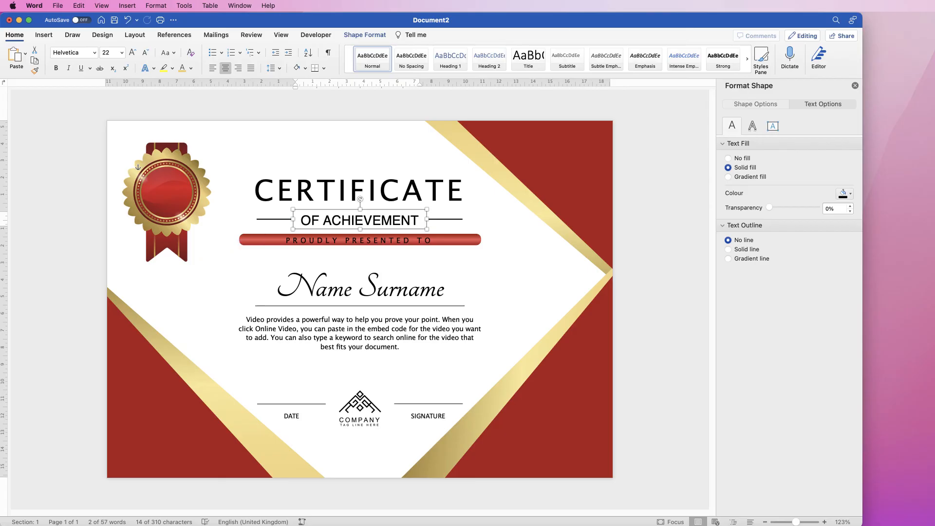
{"action": "key", "text": "super+c"}
{"action": "left_click", "coordinate": [150, 167]}
{"action": "key", "text": "super+v"}
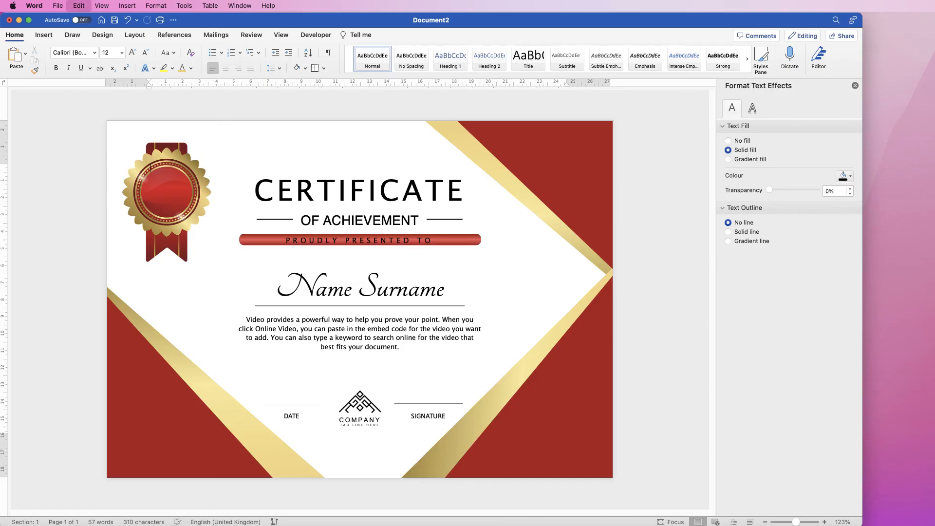
{"action": "left_click_drag", "start_coordinate": [282, 174], "coordinate": [194, 183]}
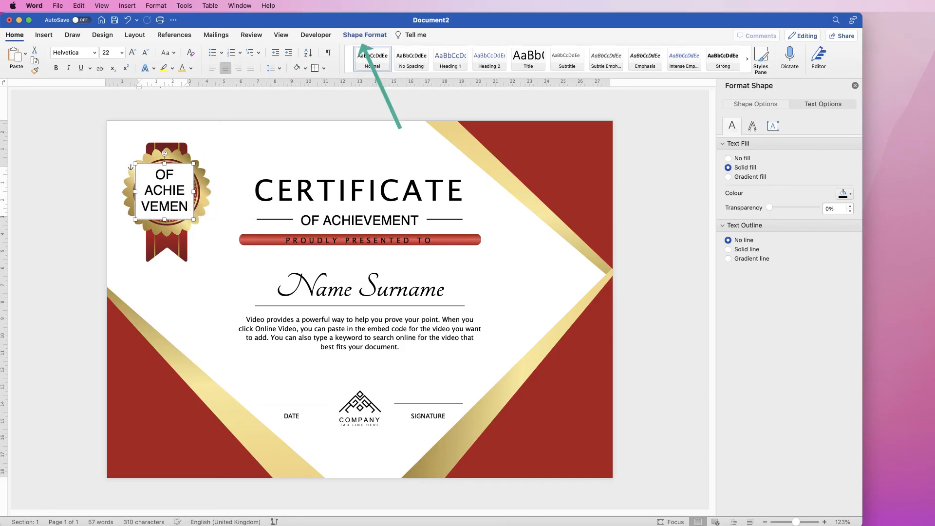
Remove the fill from the badge text box and shrink it to about 2.63 cm high and 2.76 cm wide.
{"action": "left_click", "coordinate": [365, 34]}
{"action": "left_click", "coordinate": [263, 53]}
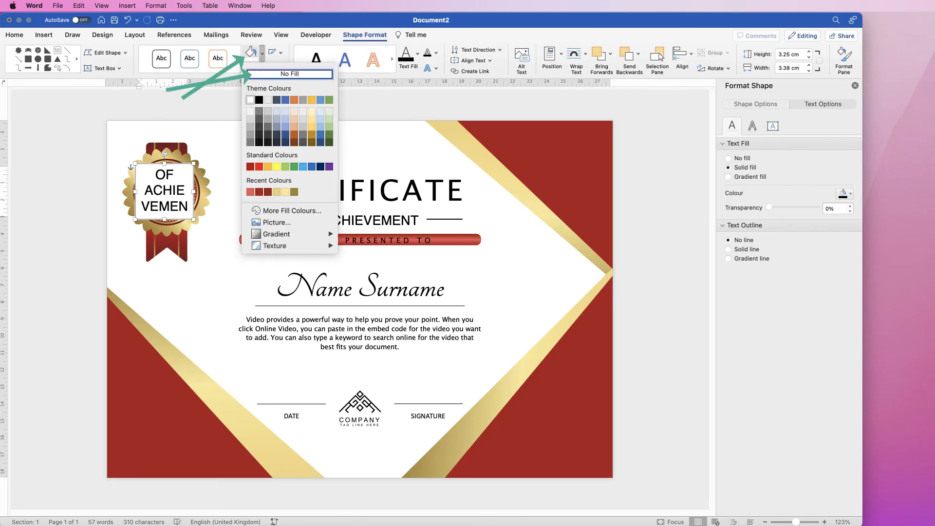
{"action": "left_click", "coordinate": [290, 74]}
{"action": "left_click_drag", "start_coordinate": [193, 163], "coordinate": [190, 174]}
Replace the badge text with 2023 and reduce its box height to about 1.73 cm.
{"action": "left_click", "coordinate": [168, 191]}
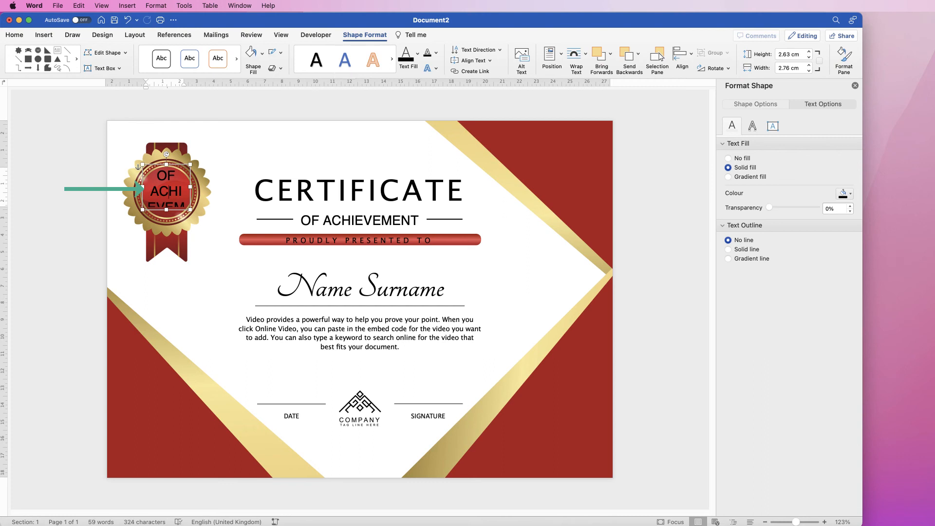
{"action": "key", "text": "super+a"}
{"action": "type", "text": "2023"}
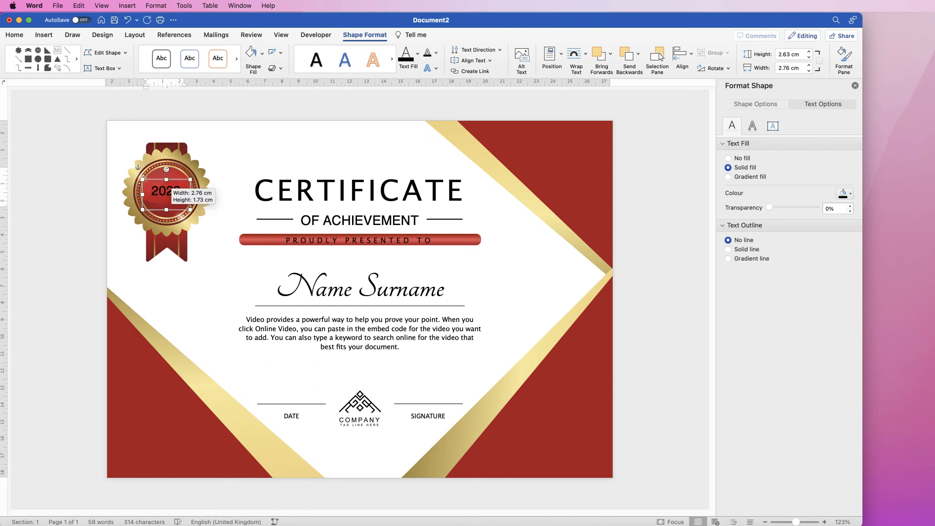
Change the font of the 2023 badge text to Times New Roman.
{"action": "left_click", "coordinate": [14, 35]}
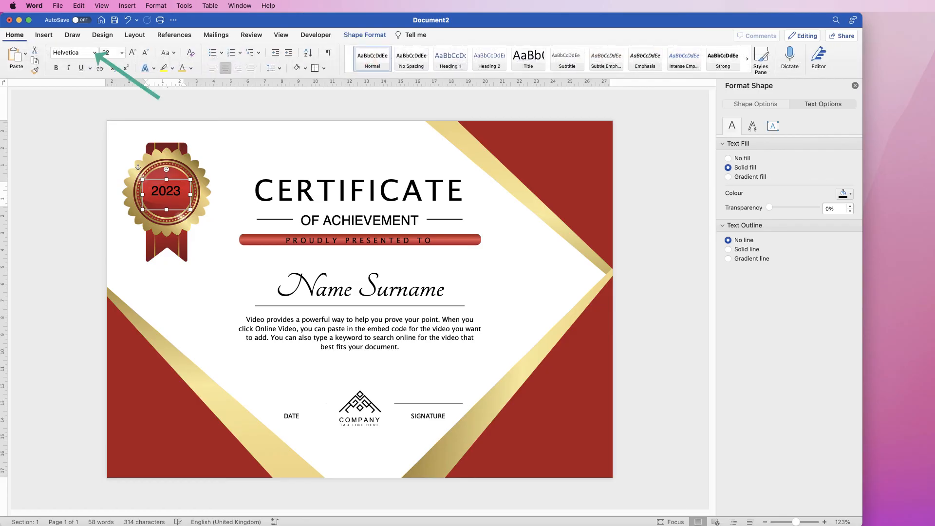
{"action": "left_click", "coordinate": [94, 53]}
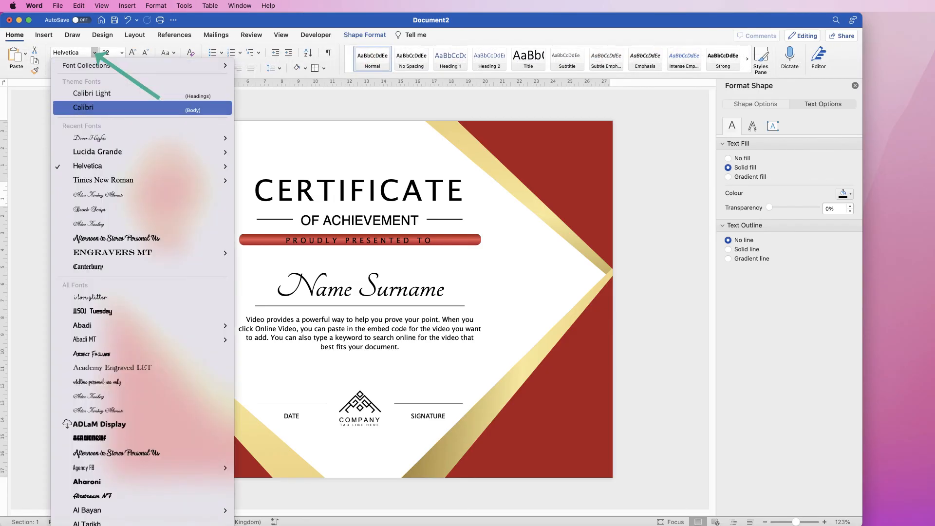
{"action": "left_click", "coordinate": [125, 180]}
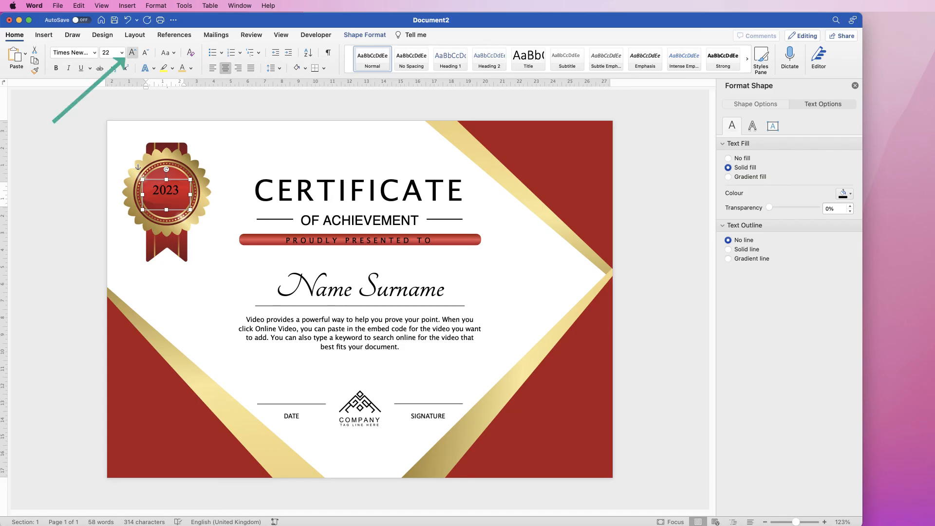
Enlarge the 2023 text to 28 pt and colour it with the light gold from the recent colours.
{"action": "left_click", "coordinate": [132, 53]}
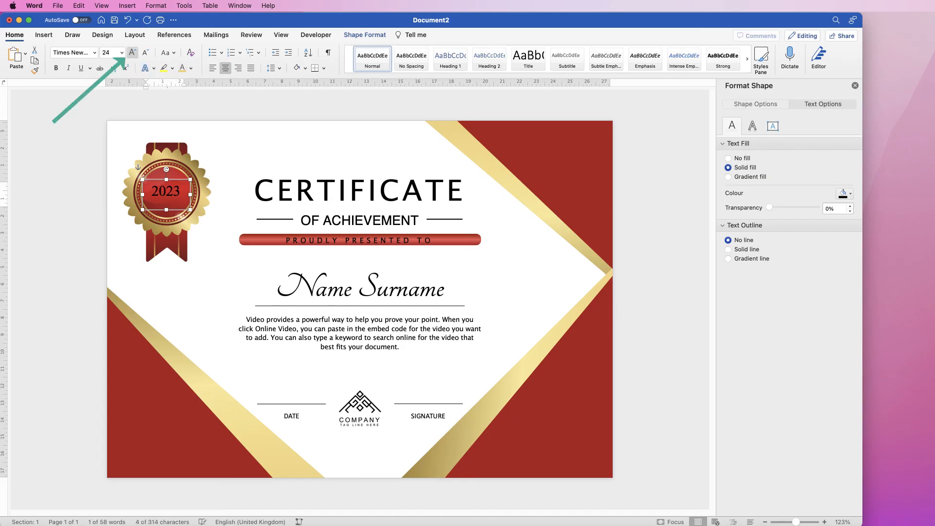
{"action": "left_click", "coordinate": [132, 52]}
{"action": "left_click", "coordinate": [132, 52]}
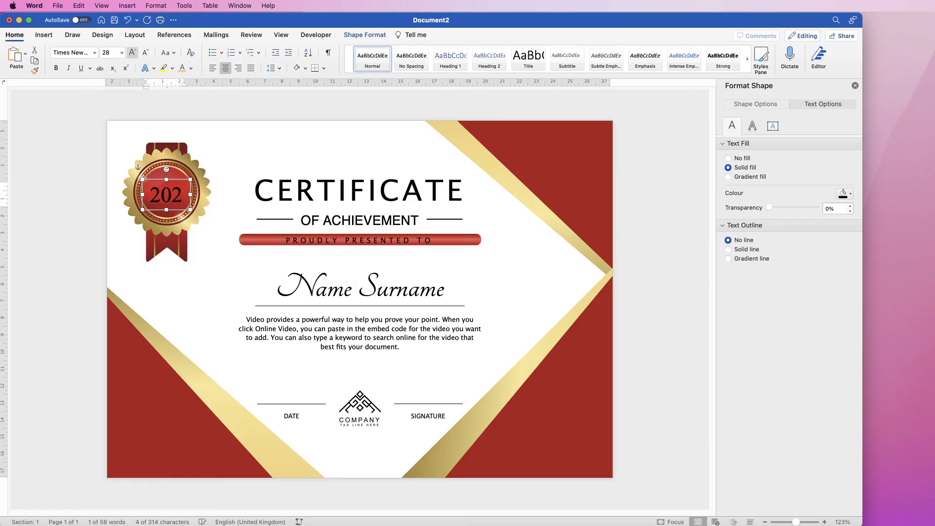
{"action": "left_click", "coordinate": [145, 52]}
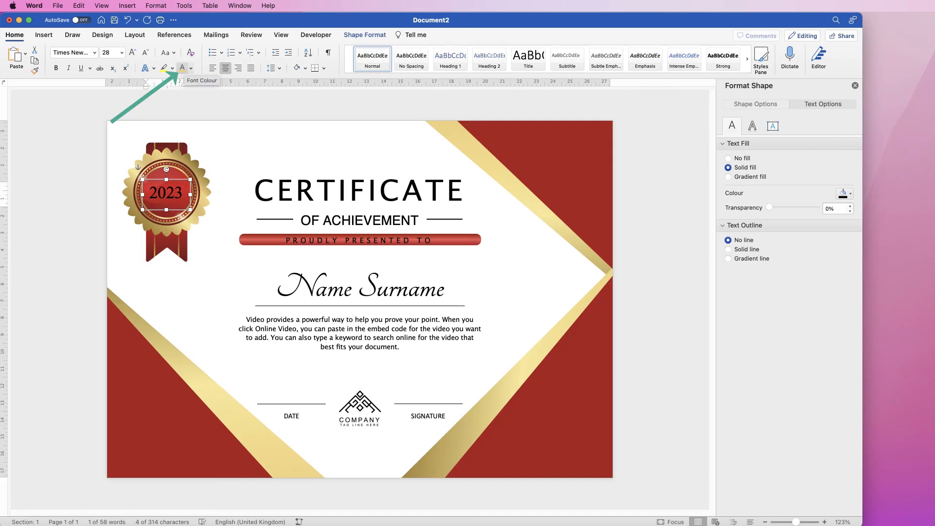
{"action": "left_click", "coordinate": [190, 68]}
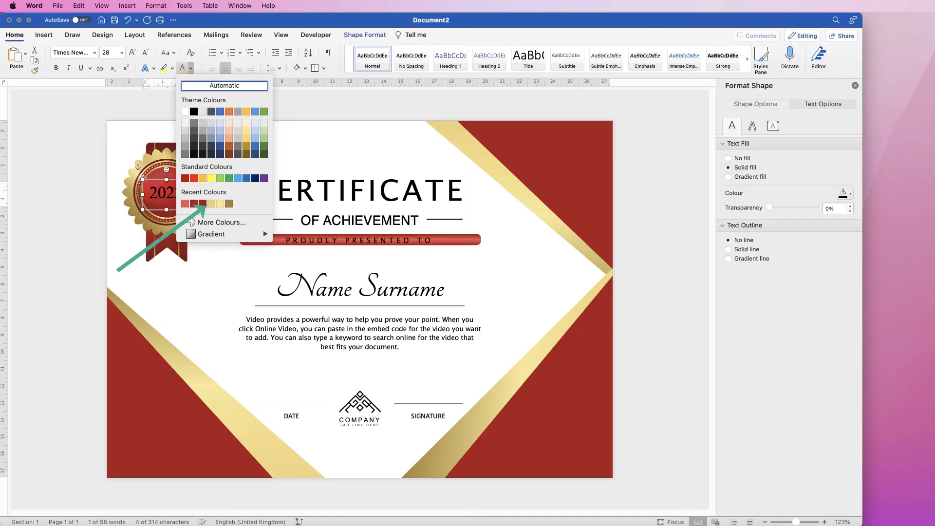
{"action": "left_click", "coordinate": [212, 204]}
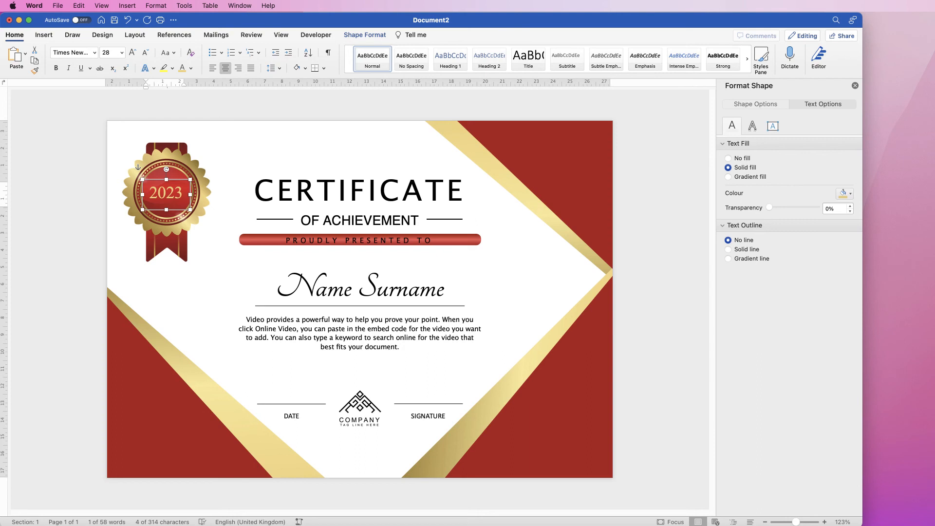
Centre the 2023 text box and the ribbon badge horizontally on each other, then deselect them.
{"action": "left_click", "coordinate": [167, 235], "text": "shift"}
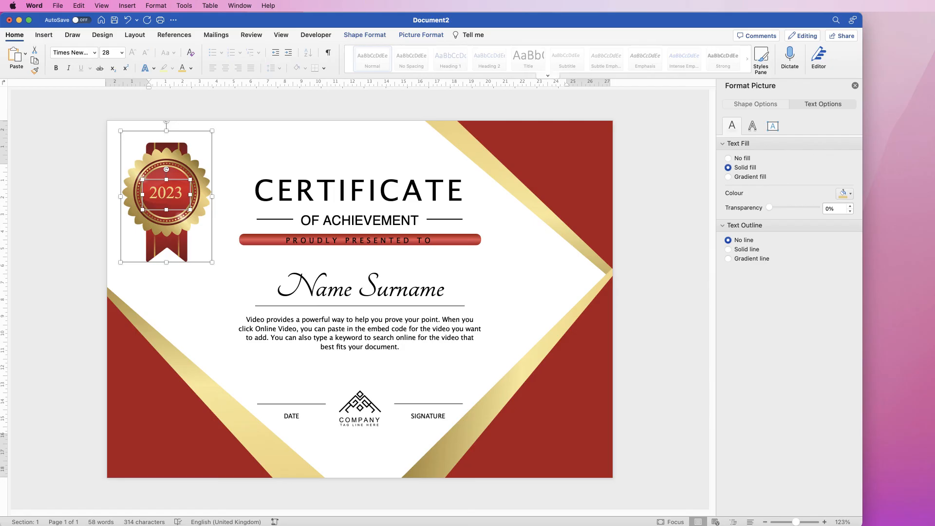
{"action": "left_click", "coordinate": [421, 35]}
{"action": "left_click", "coordinate": [660, 55]}
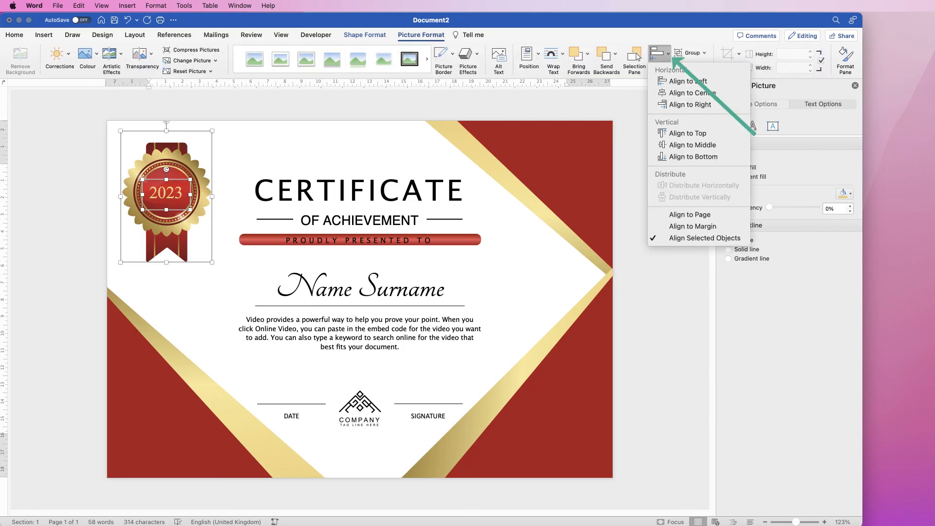
{"action": "left_click", "coordinate": [689, 93]}
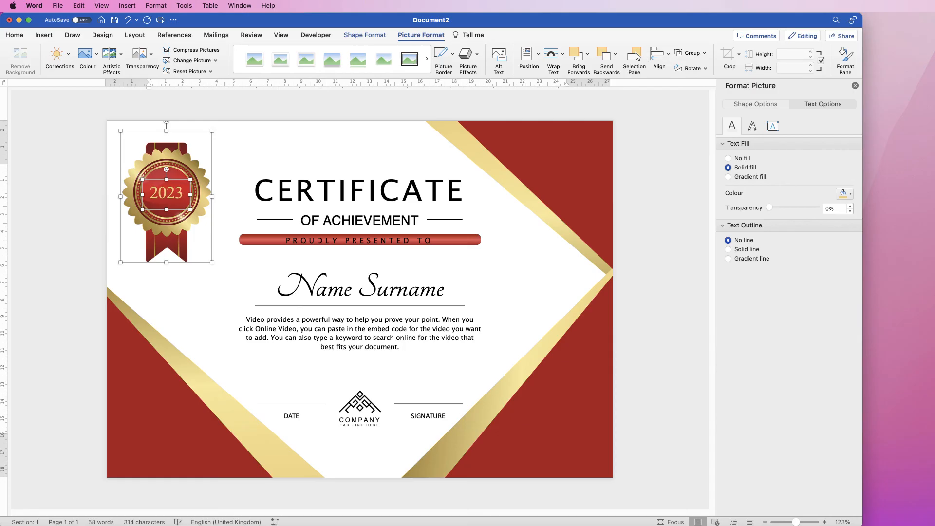
{"action": "left_click", "coordinate": [150, 168]}
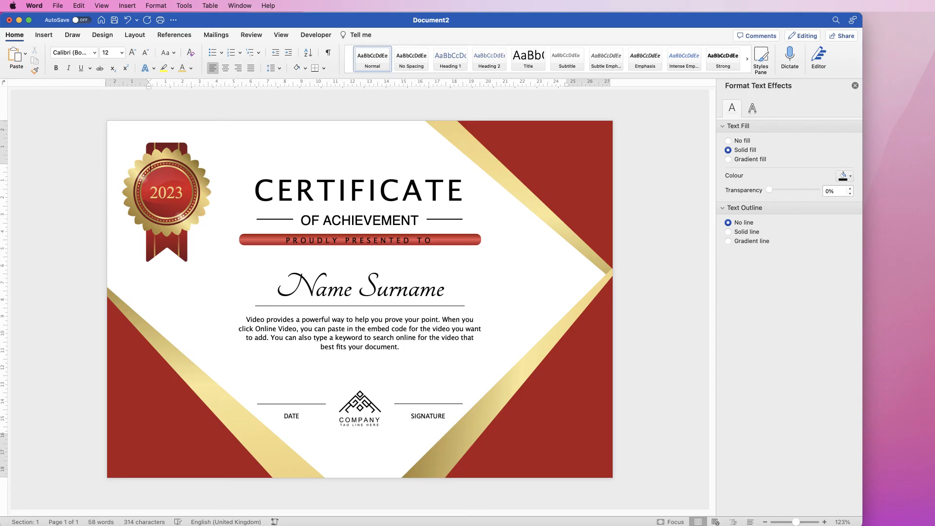
Give the upper-right gold corner shape an outer shadow offset to the bottom left and increase its blur.
{"action": "left_click", "coordinate": [446, 131]}
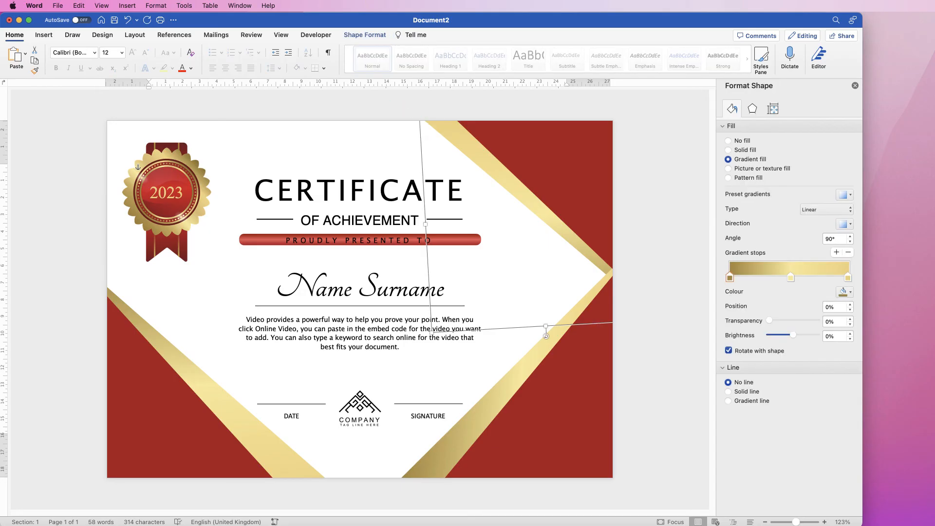
{"action": "left_click", "coordinate": [753, 109]}
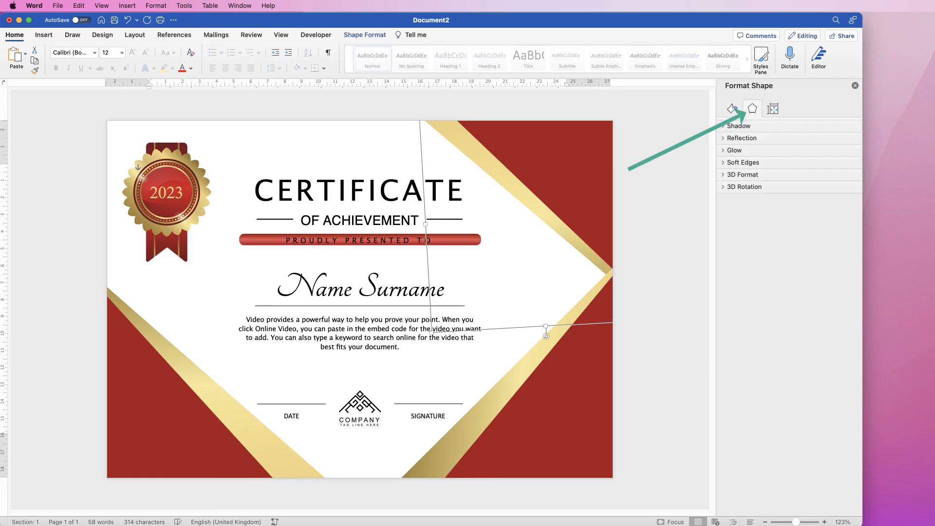
{"action": "left_click", "coordinate": [723, 127]}
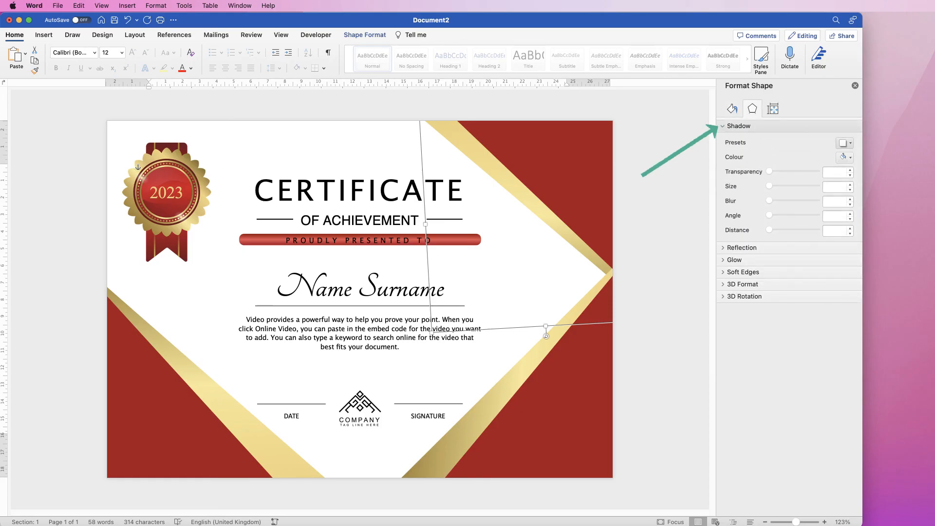
{"action": "left_click", "coordinate": [845, 142]}
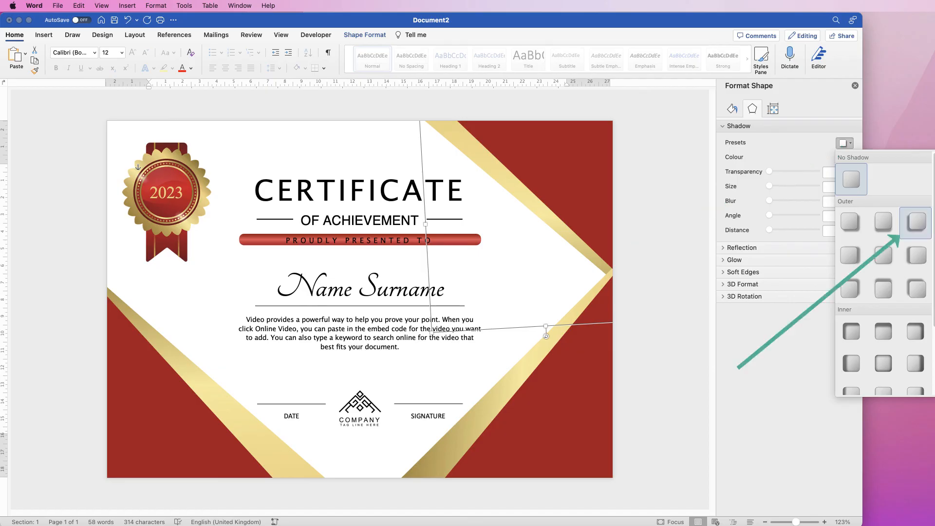
{"action": "left_click", "coordinate": [916, 222]}
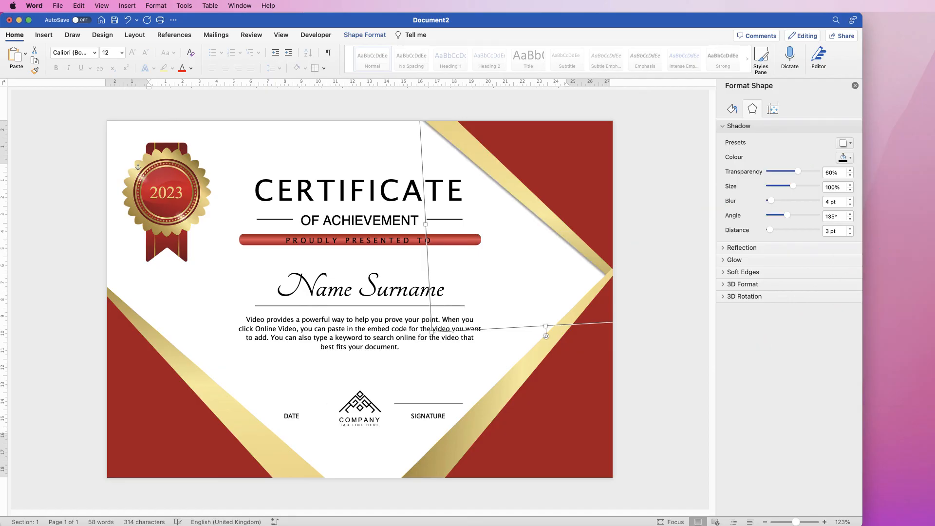
{"action": "left_click_drag", "start_coordinate": [771, 200], "coordinate": [798, 171]}
Add an outer shadow offset to the top left to the lower-right gold corner shape, raising its blur and transparency.
{"action": "left_click", "coordinate": [525, 367]}
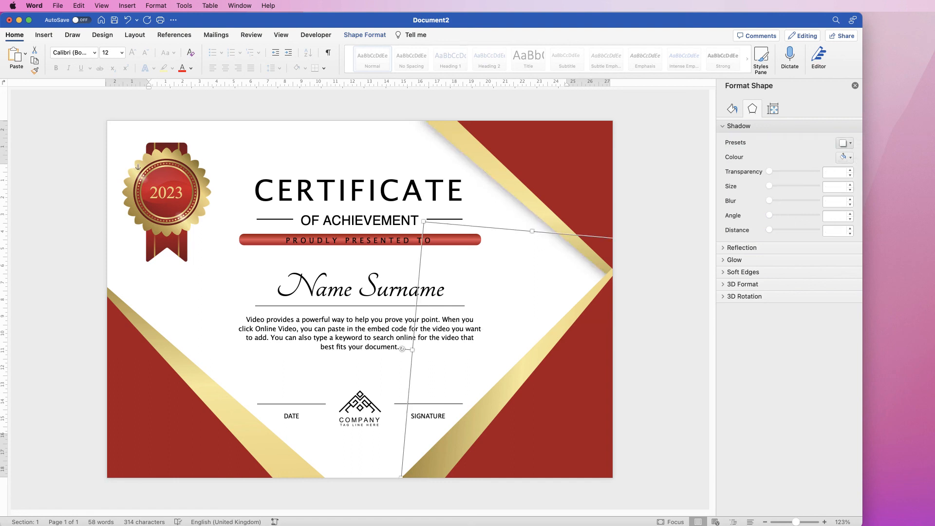
{"action": "left_click", "coordinate": [845, 142]}
{"action": "left_click", "coordinate": [918, 288]}
{"action": "left_click_drag", "start_coordinate": [771, 200], "coordinate": [777, 200]}
{"action": "left_click_drag", "start_coordinate": [798, 171], "coordinate": [803, 171]}
Apply an outer shadow offset to the top right to the lower-left gold corner shape, raise its blur and transparency, and deselect it.
{"action": "left_click", "coordinate": [194, 374]}
{"action": "left_click", "coordinate": [845, 143]}
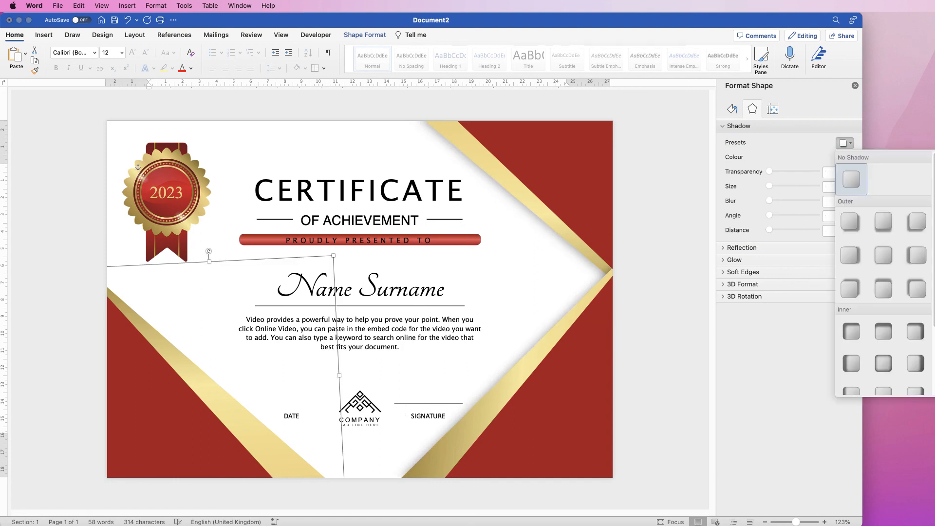
{"action": "left_click", "coordinate": [851, 287]}
{"action": "left_click_drag", "start_coordinate": [771, 201], "coordinate": [778, 200]}
{"action": "left_click_drag", "start_coordinate": [798, 171], "coordinate": [803, 171]}
{"action": "left_click", "coordinate": [662, 214]}
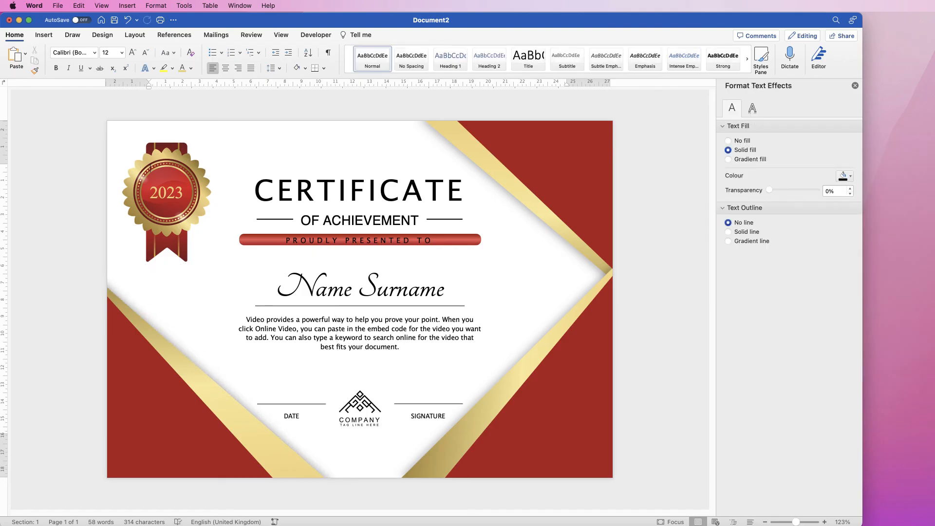
{"action": "left_click", "coordinate": [57, 5]}
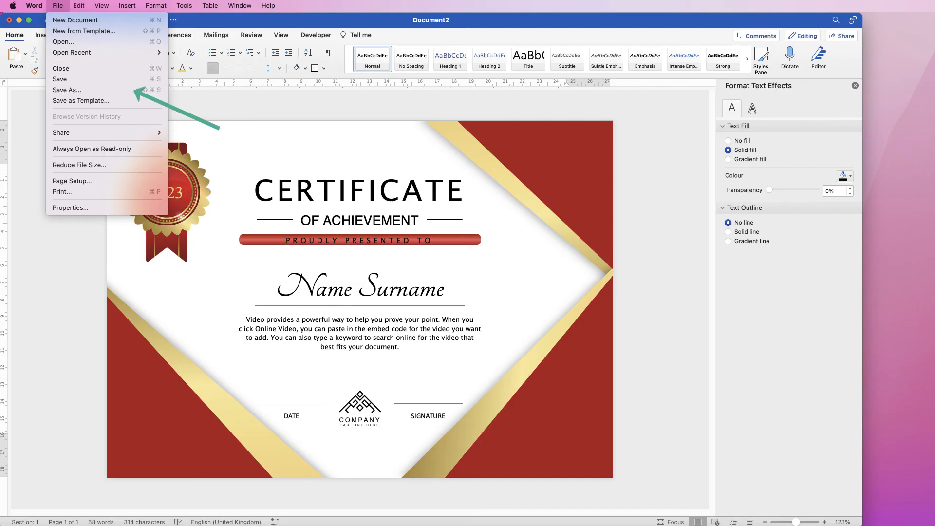
{"action": "left_click", "coordinate": [66, 90]}
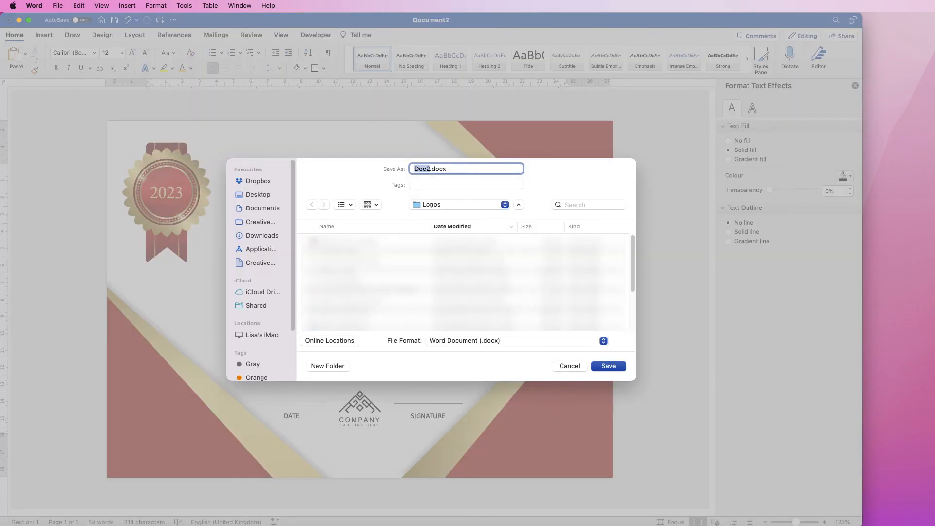
{"action": "left_click", "coordinate": [603, 341]}
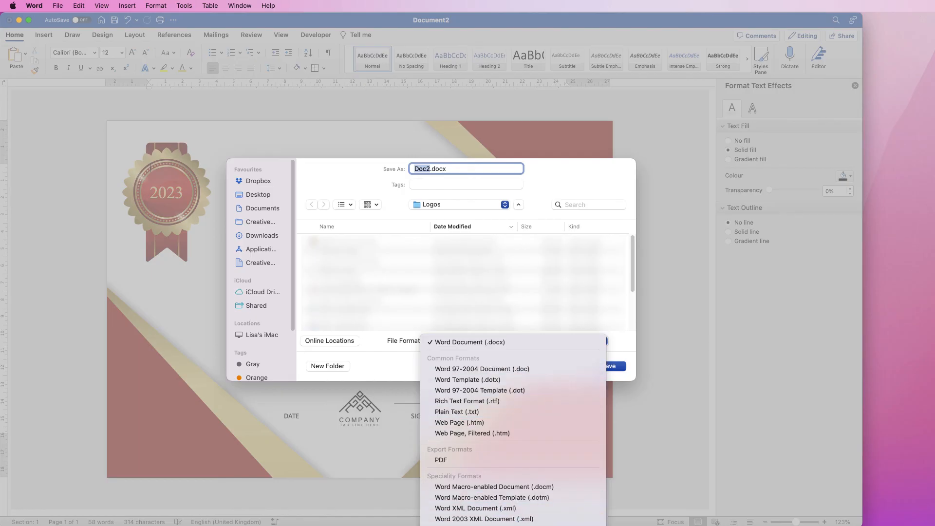
{"action": "key", "text": "Escape"}
{"action": "key", "text": "Escape"}
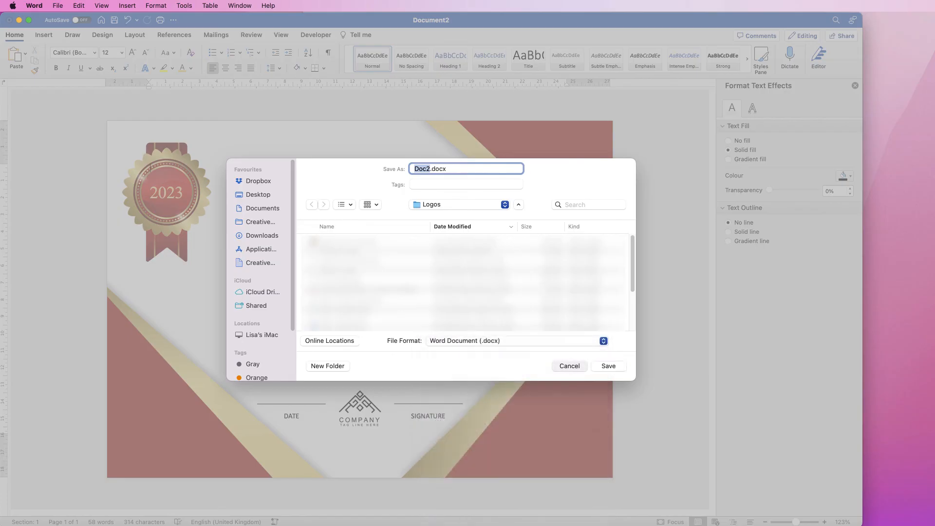
Save the certificate as the Word template Doc2.dotx in the Templates folder and minimise the new-document gallery.
{"action": "left_click", "coordinate": [57, 5]}
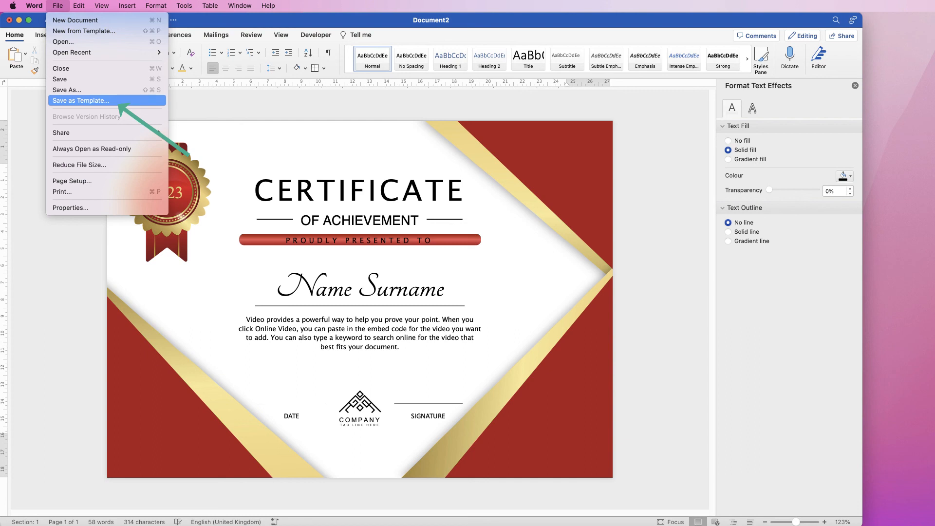
{"action": "left_click", "coordinate": [118, 105]}
{"action": "left_click", "coordinate": [81, 101]}
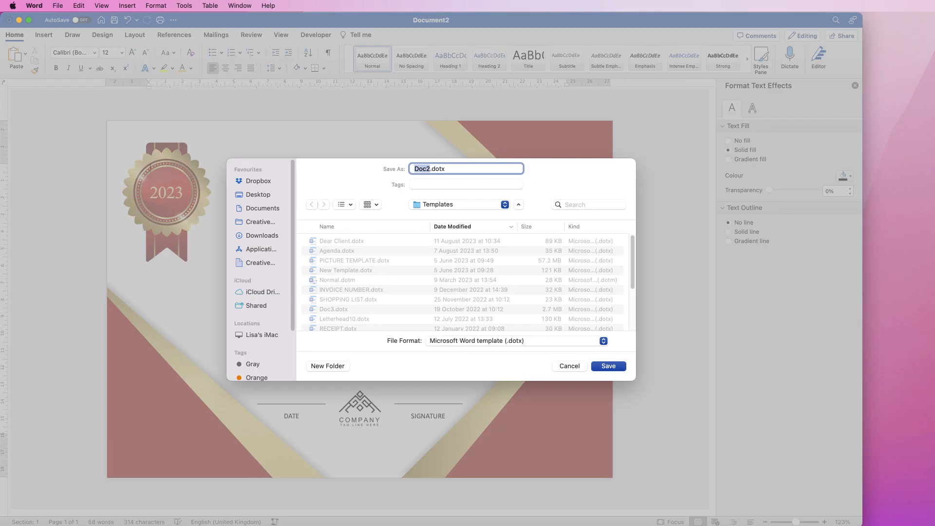
{"action": "key", "text": "Return"}
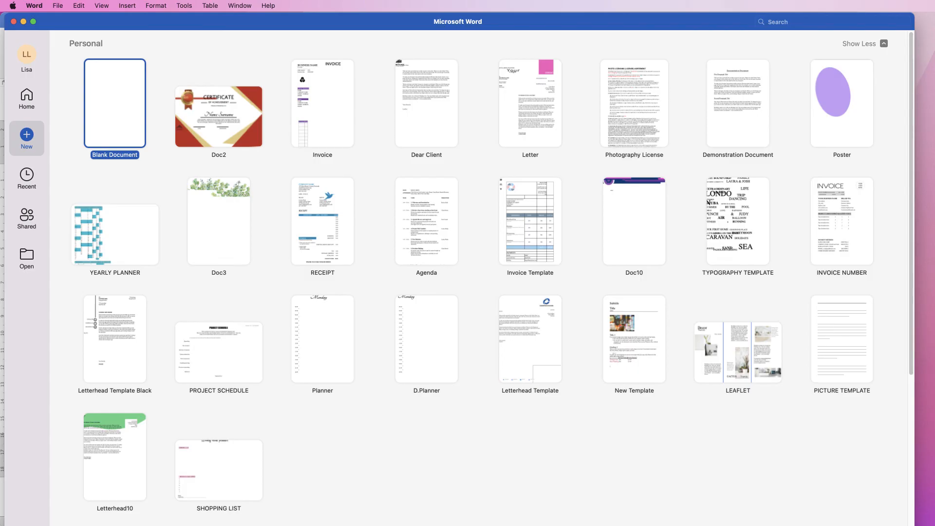
{"action": "left_click", "coordinate": [24, 21]}
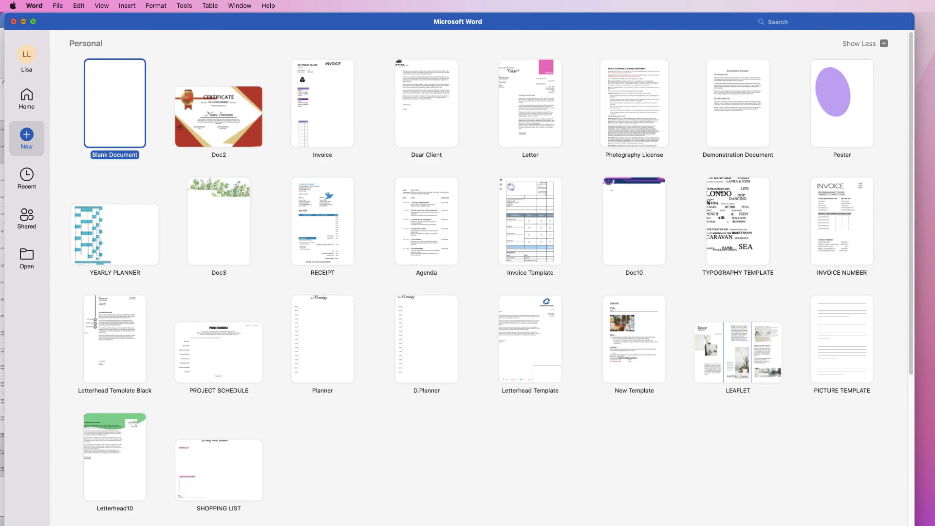